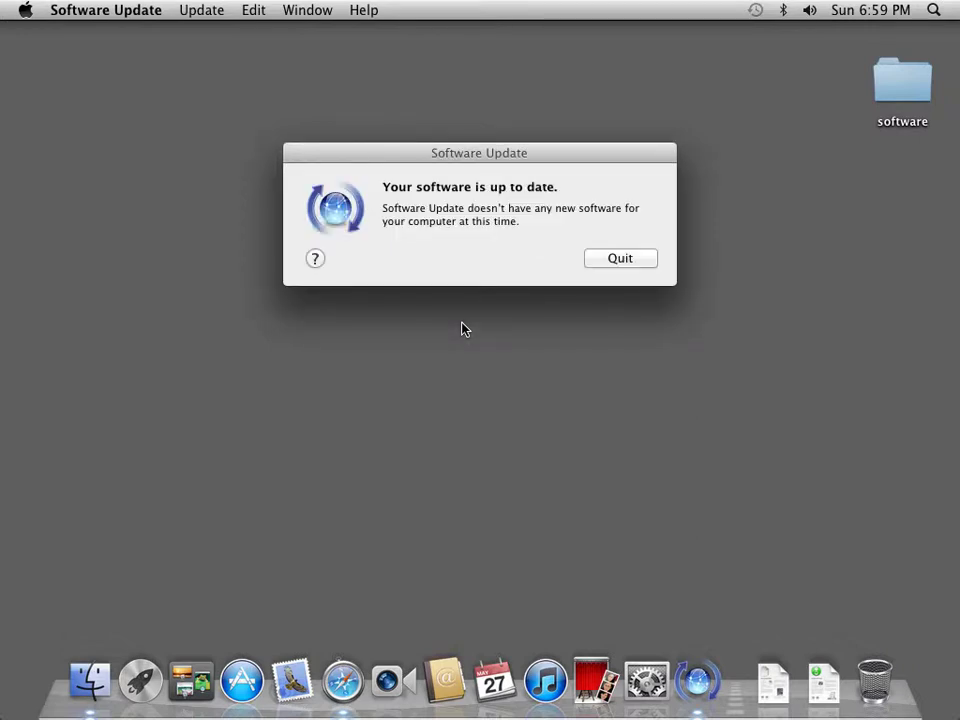
Quit Software Update after it reports the software is up to date
left_click(634, 260)
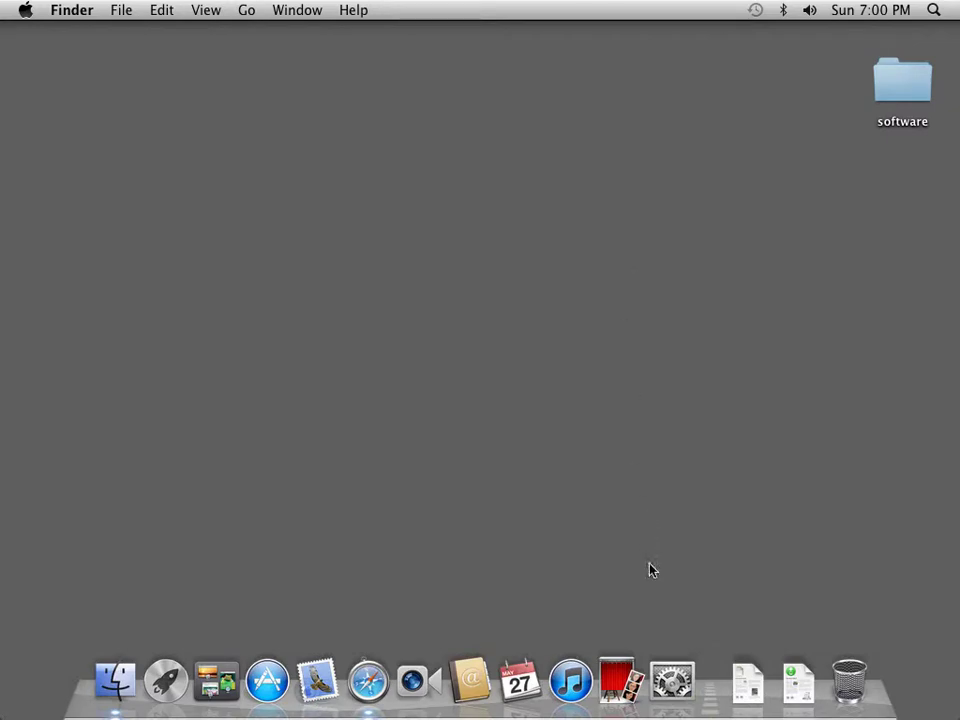
left_click(672, 680)
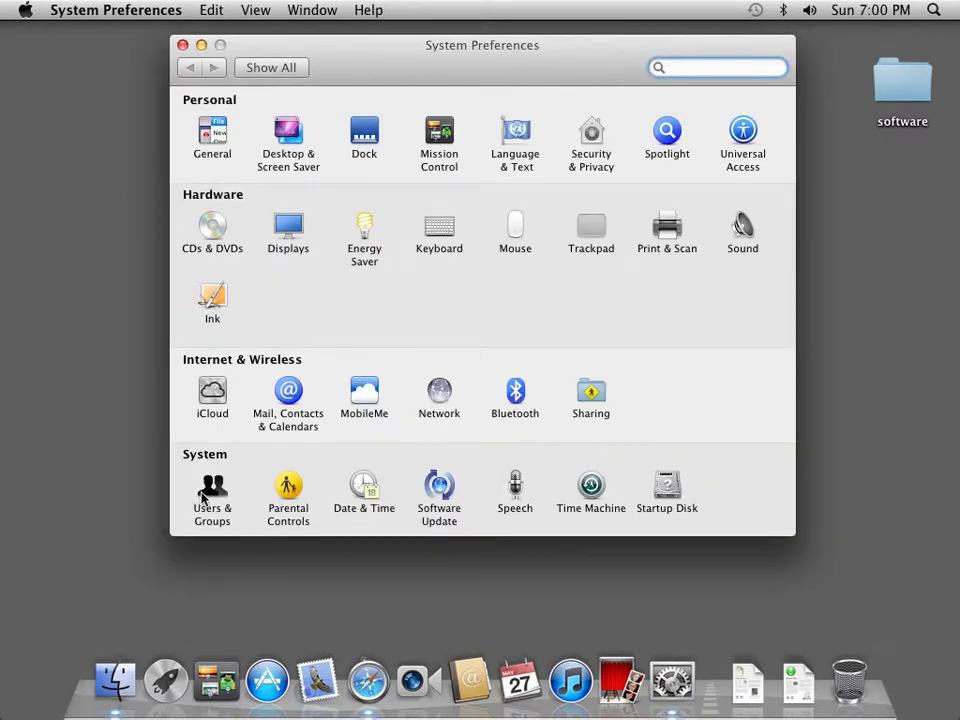
left_click(200, 505)
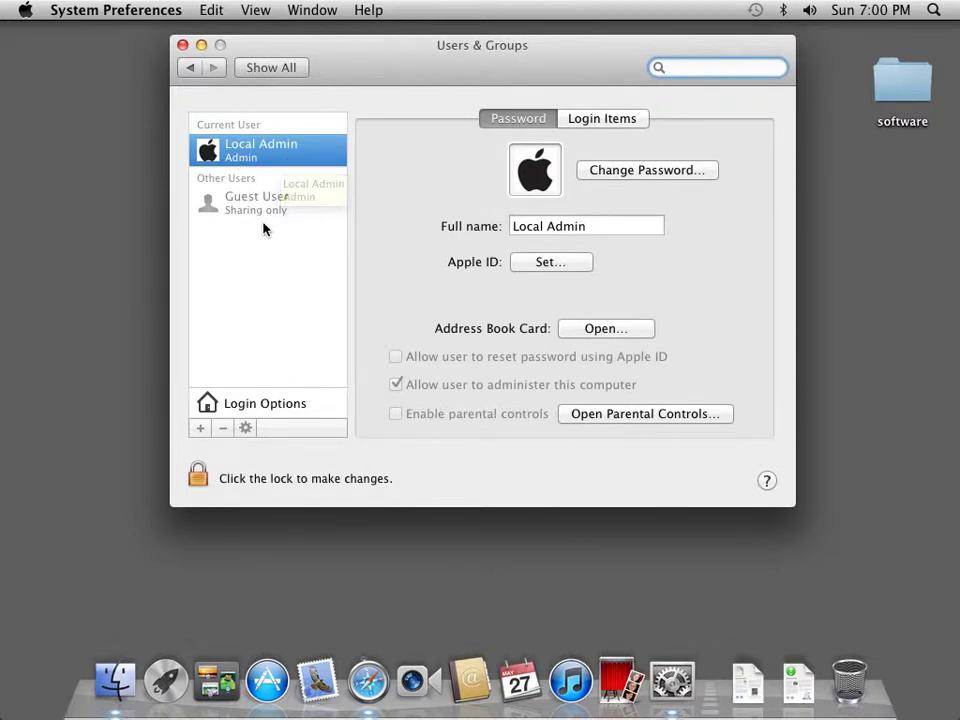
left_click(183, 46)
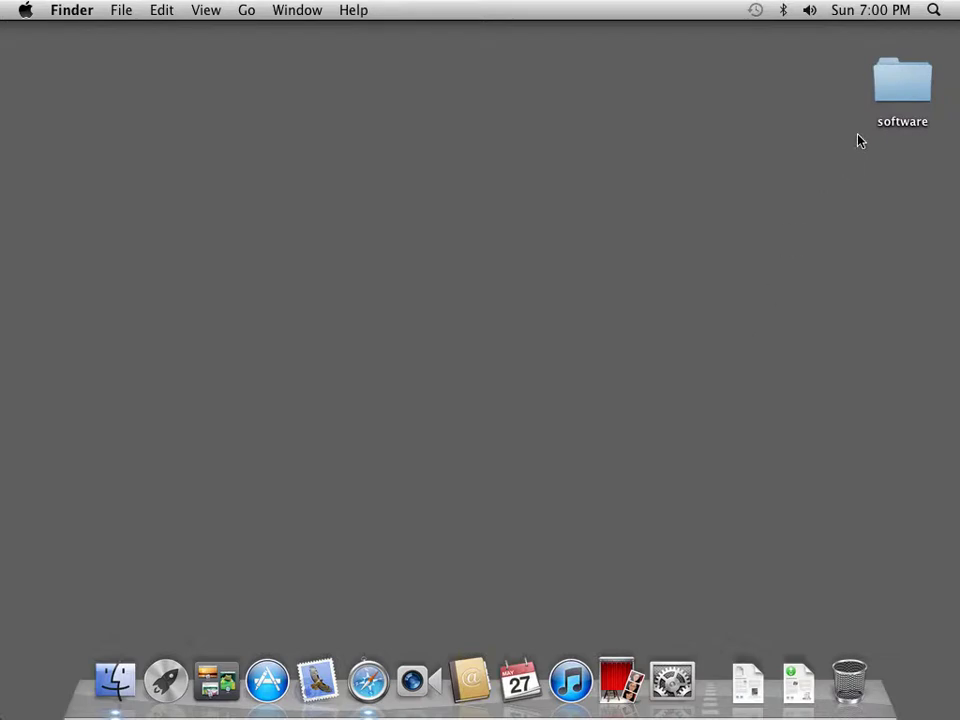
In Date & Time preferences, turn on 'Use a 24-hour clock' and 'Show date' for the menu-bar clock
left_click(879, 15)
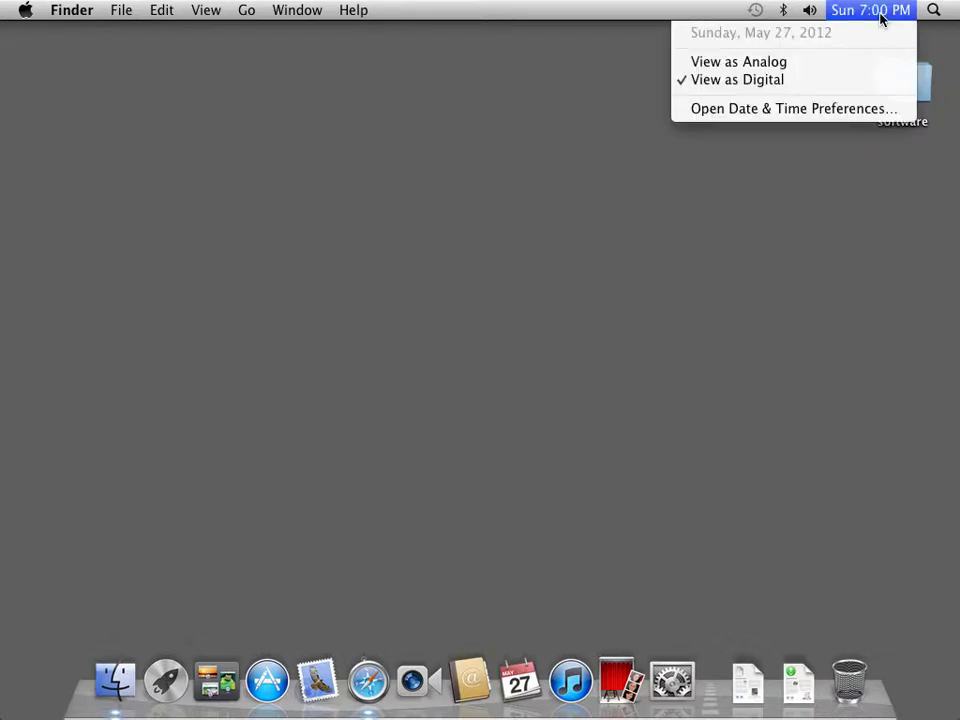
left_click(843, 110)
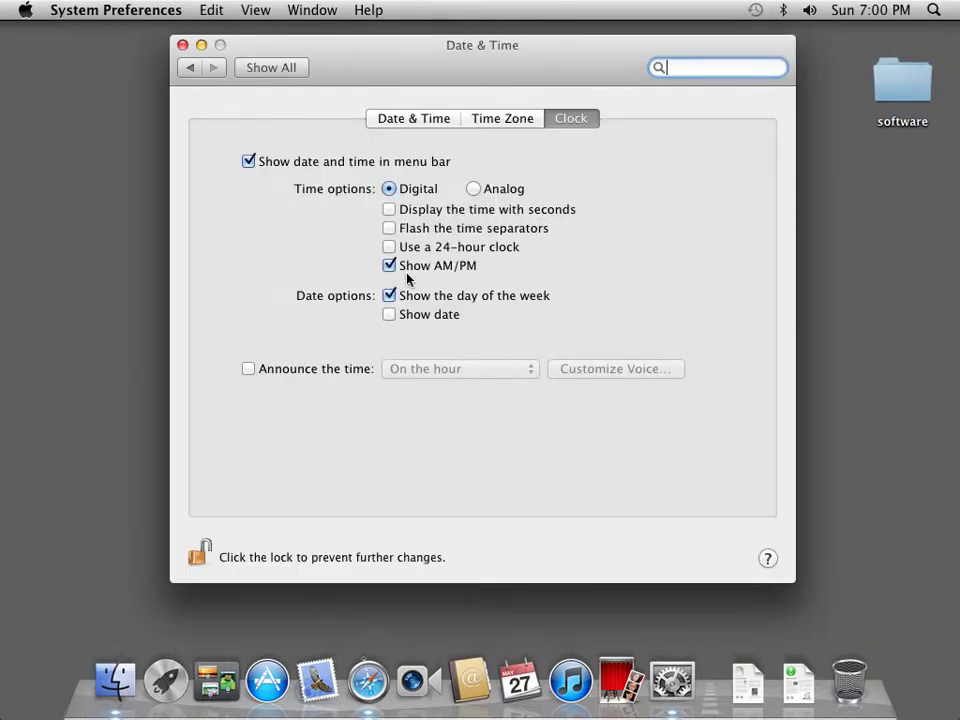
left_click(389, 248)
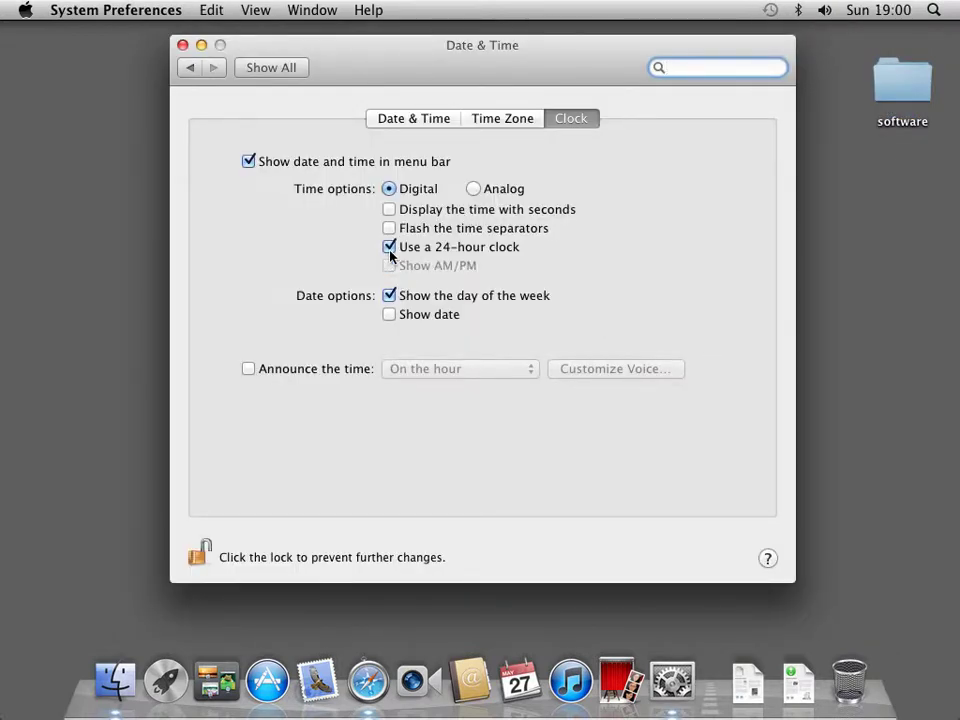
left_click(390, 315)
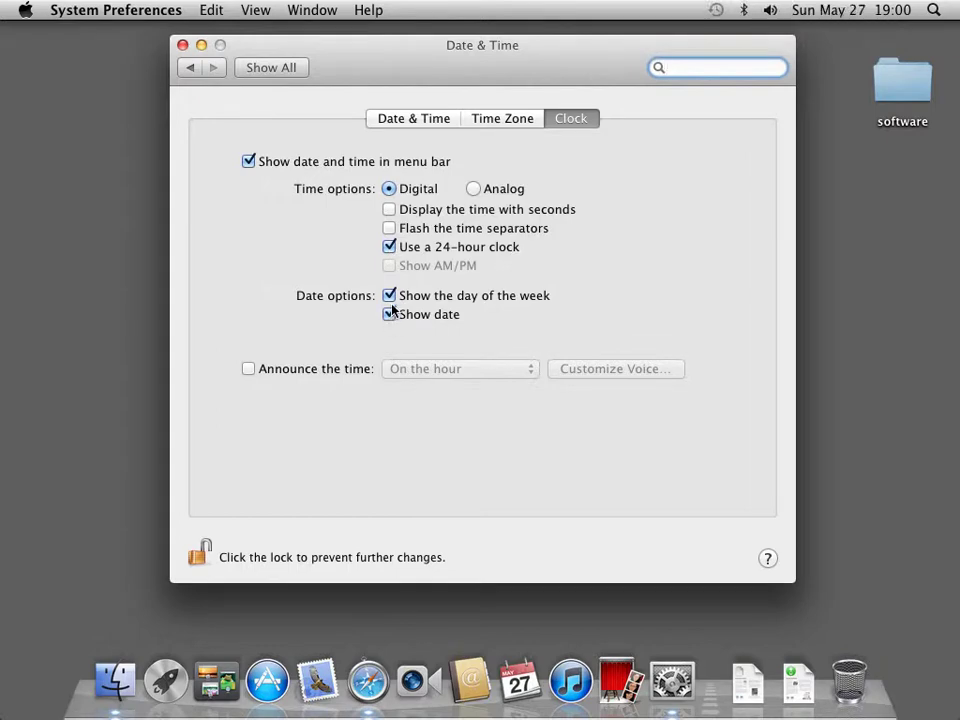
left_click(294, 71)
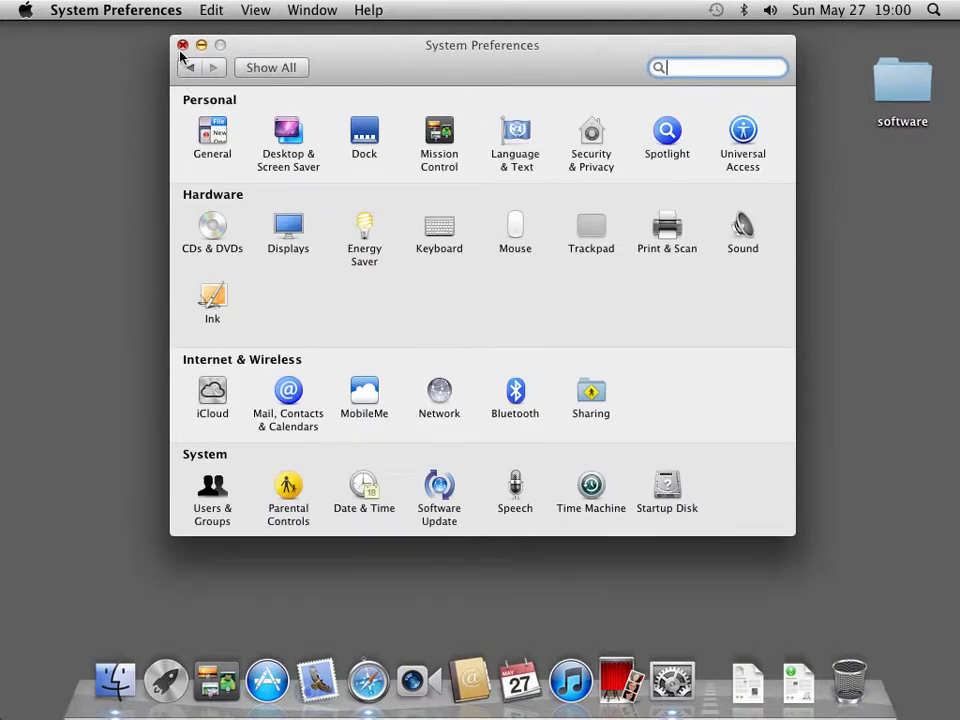
left_click(182, 45)
In Finder preferences, show all filename extensions and add the home folder and computer to the sidebar
left_click(80, 12)
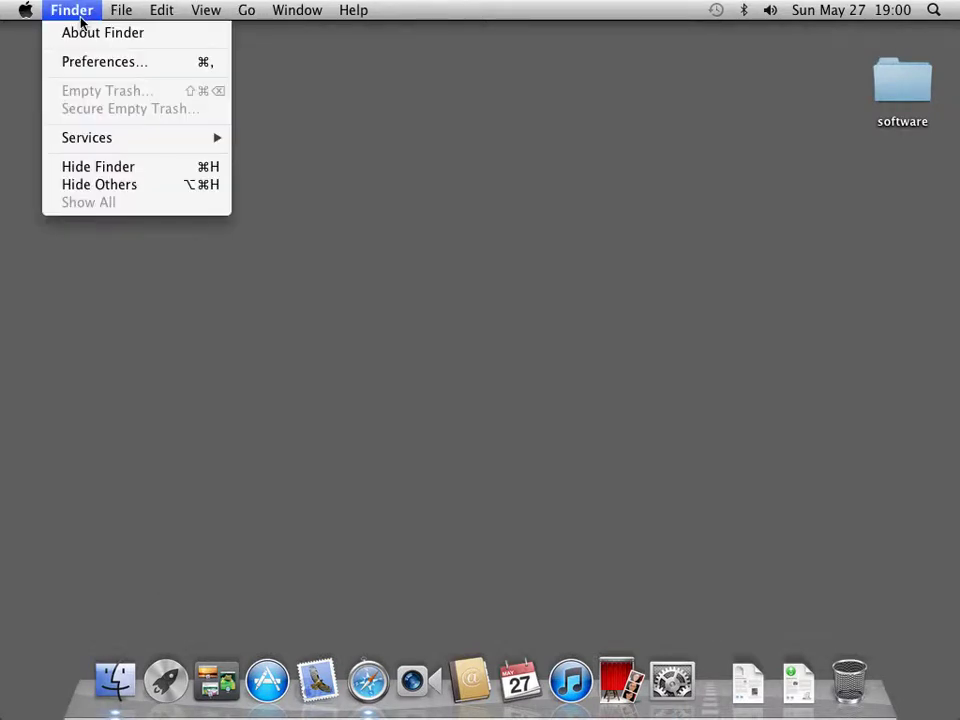
left_click(85, 62)
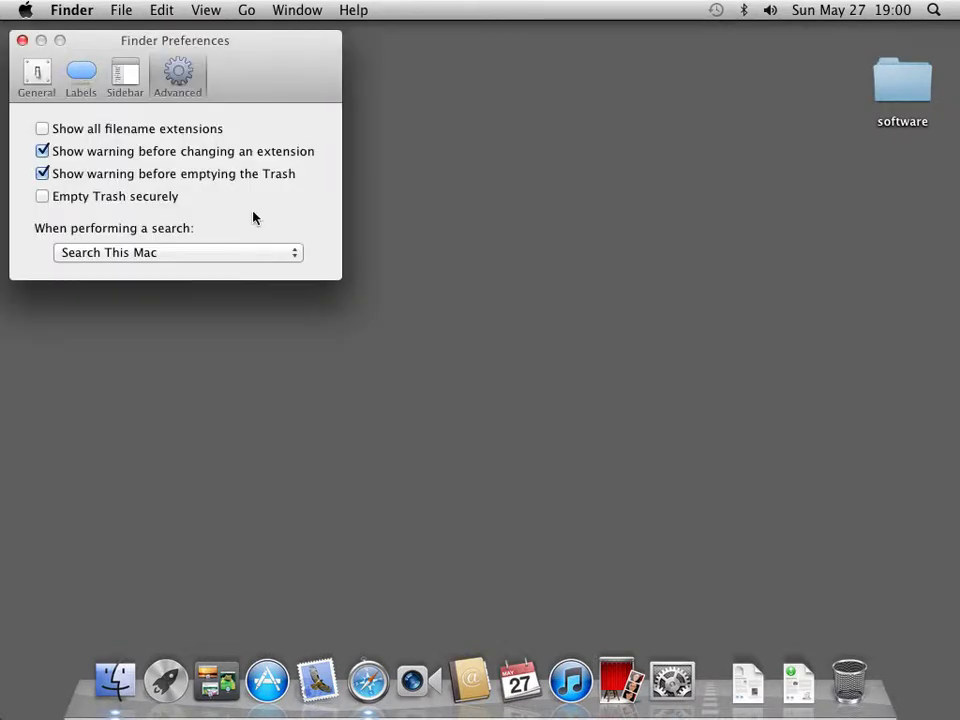
left_click(43, 130)
left_click(108, 89)
left_click(51, 319)
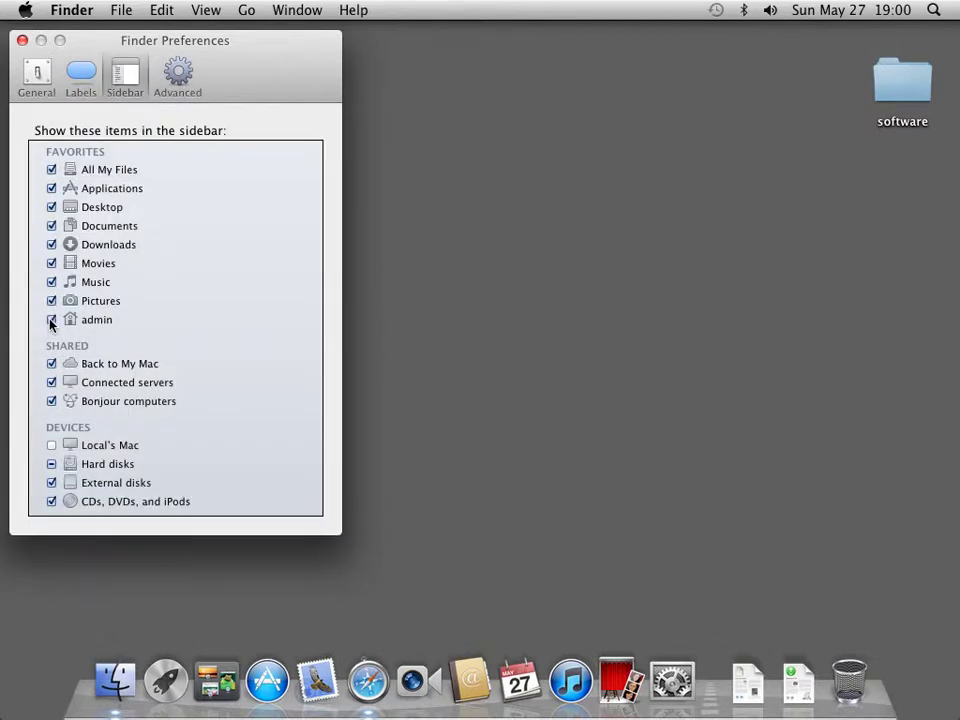
left_click(51, 445)
Make new Finder windows open Macintosh HD, then test it with a new window
left_click(38, 83)
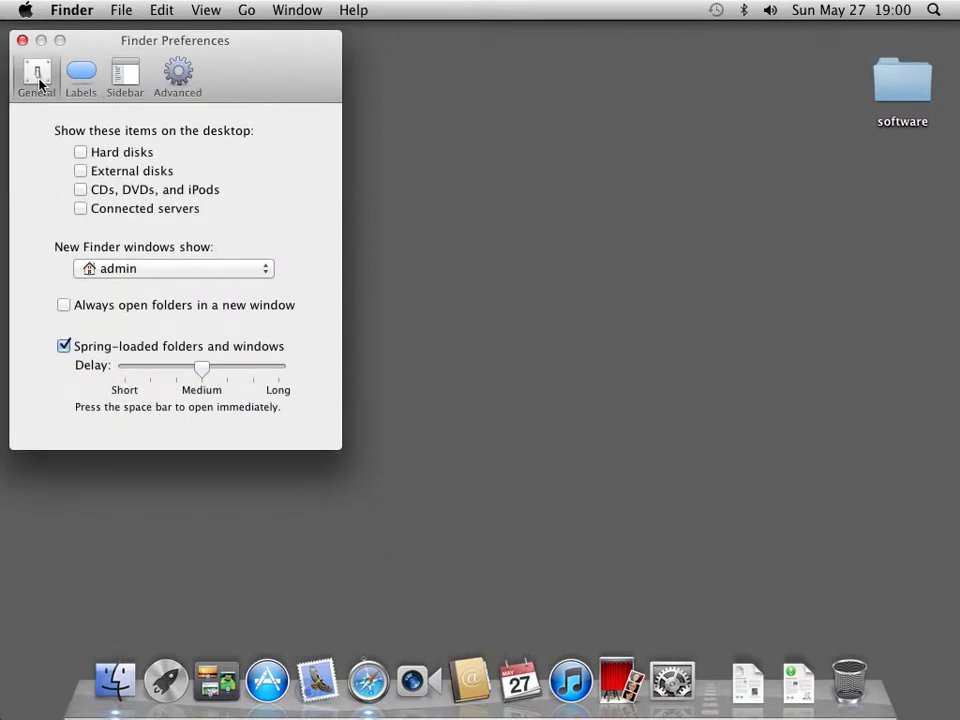
left_click(127, 273)
left_click(141, 241)
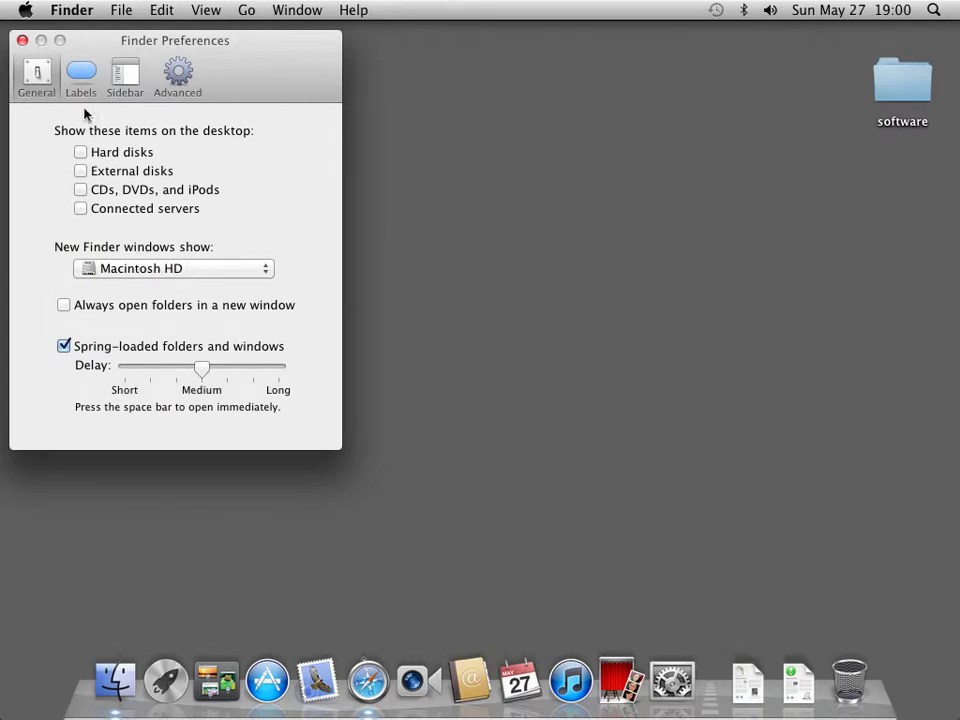
left_click(23, 42)
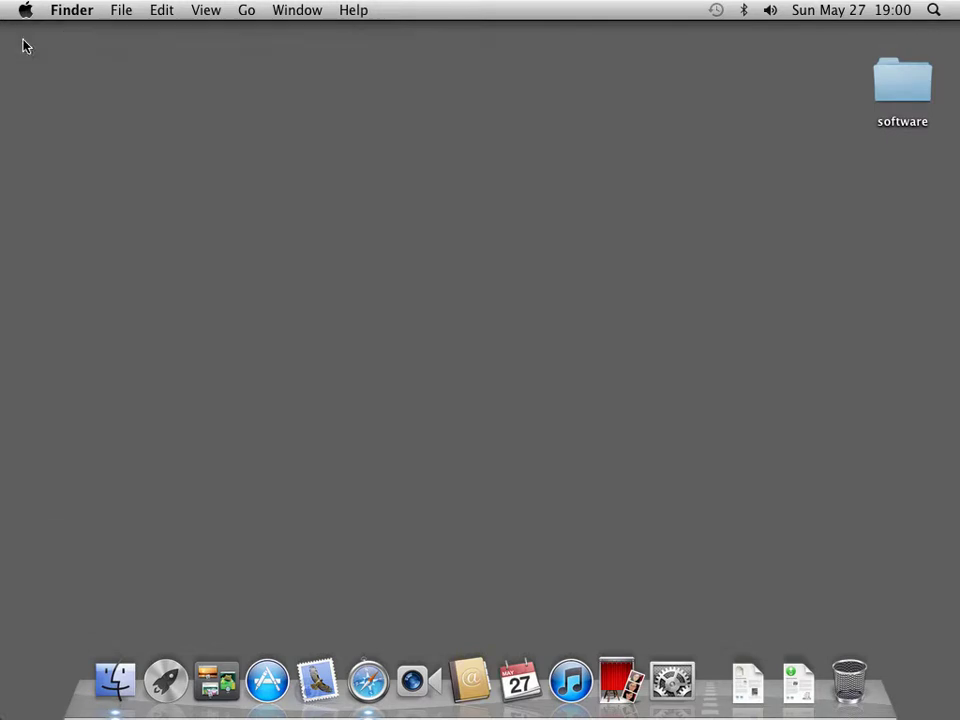
left_click(115, 681)
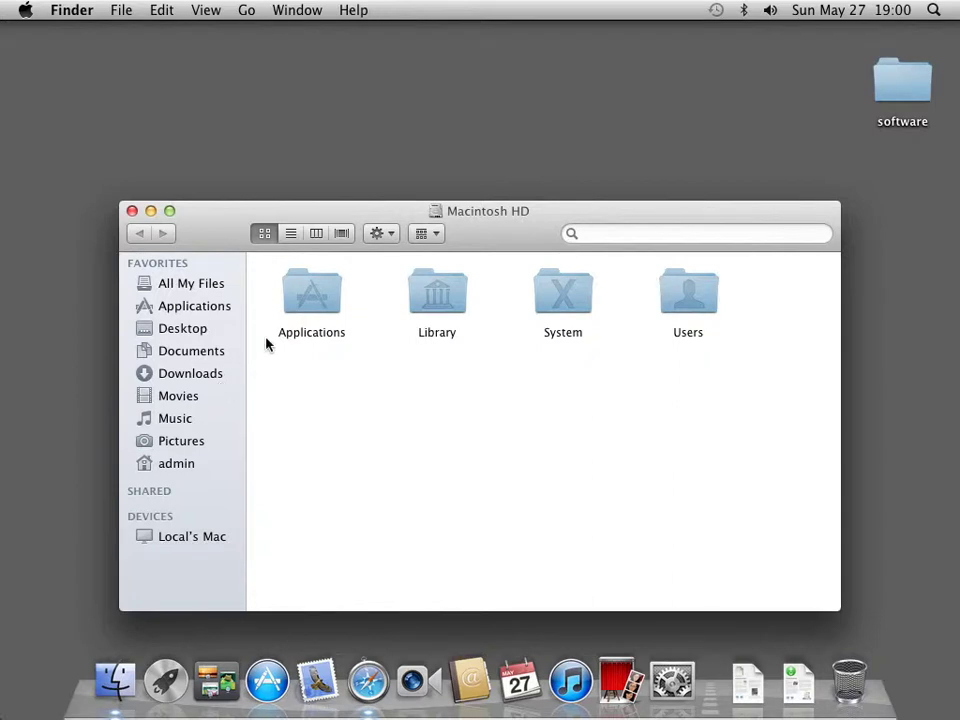
left_click(132, 212)
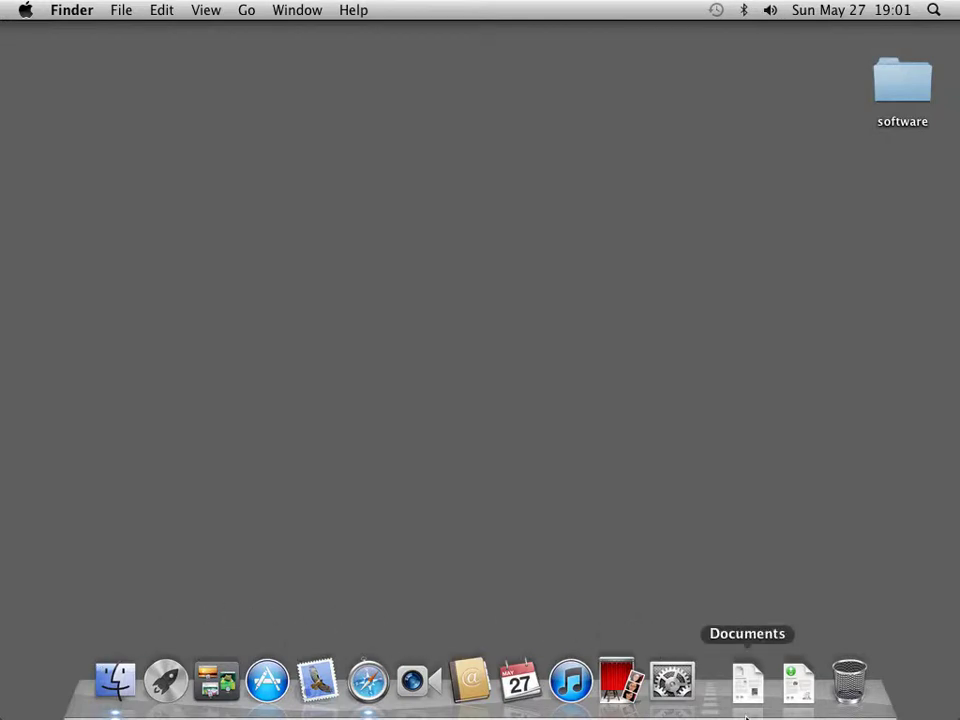
Drag Photo Booth, iTunes, iCal, Address Book, FaceTime, Mail and App Store off the Dock, then view the software folder
left_click_drag(617, 682, 576, 545)
left_click_drag(568, 668, 594, 606)
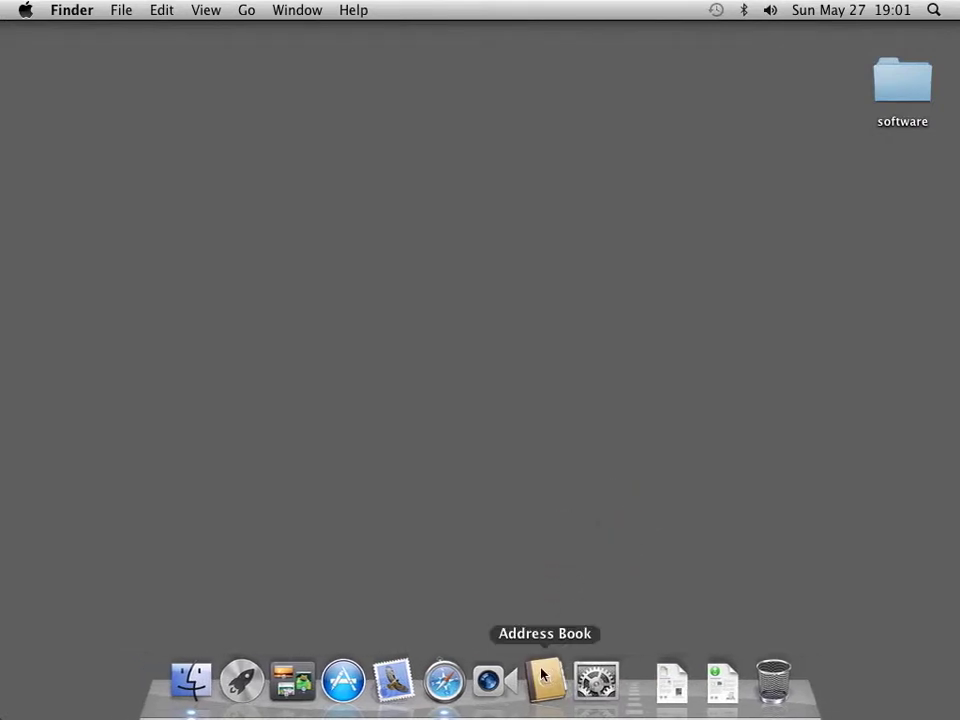
left_click_drag(544, 676, 560, 514)
left_click_drag(514, 678, 559, 491)
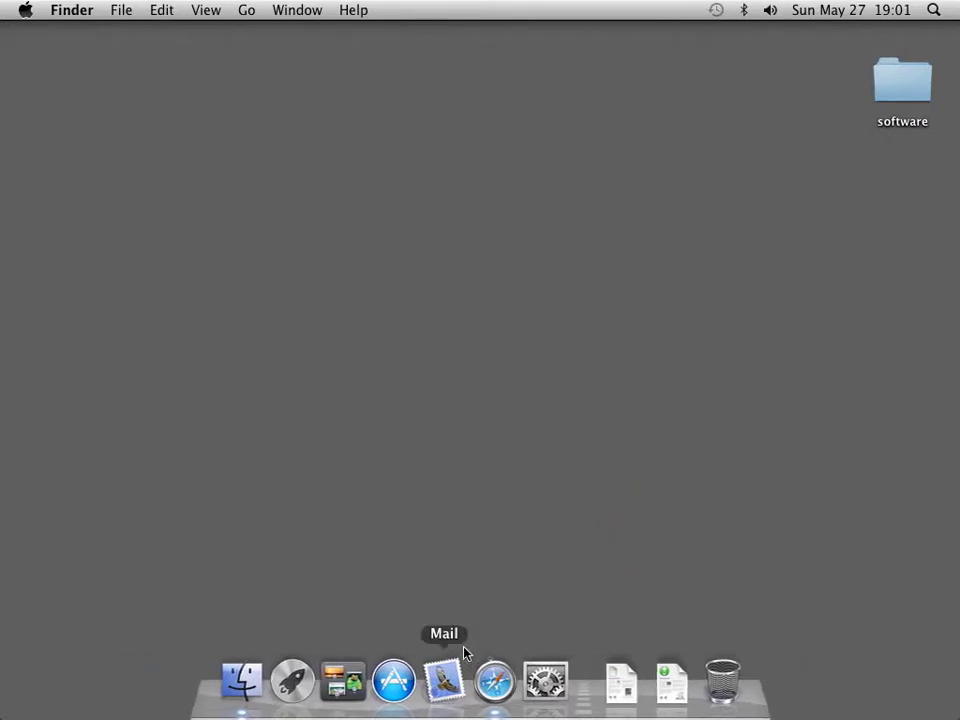
left_click_drag(463, 652, 470, 560)
left_click_drag(420, 681, 456, 589)
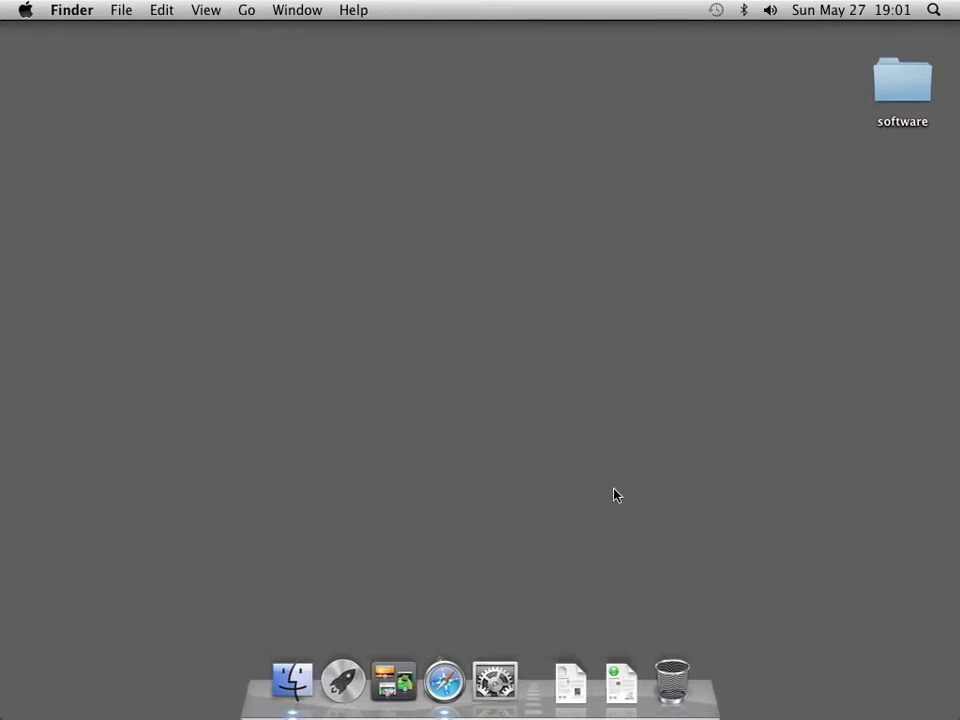
double_click(912, 99)
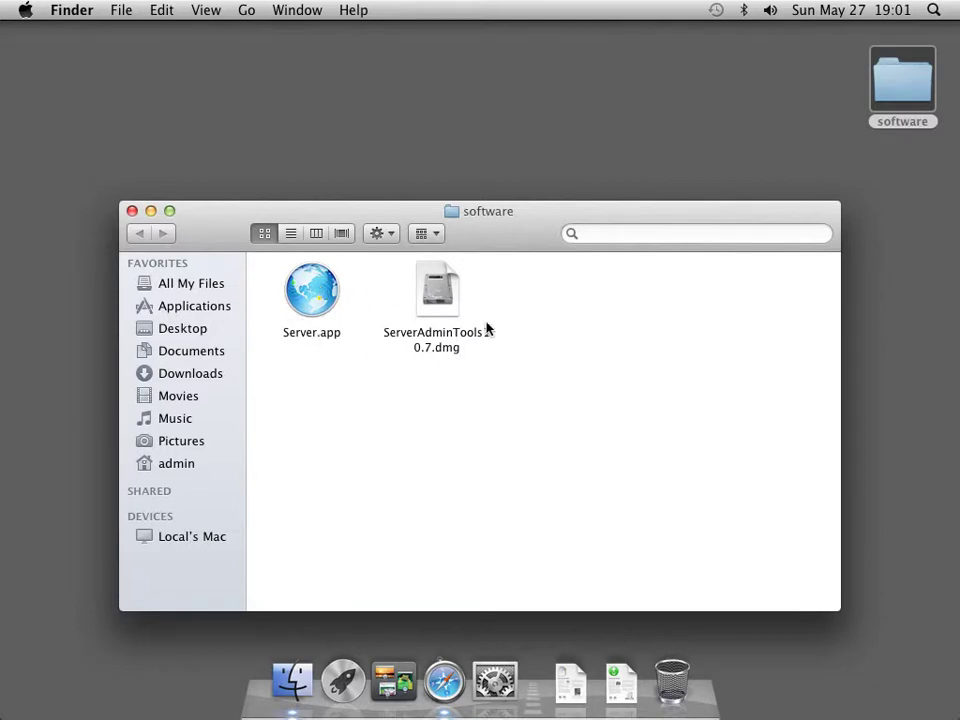
left_click(132, 211)
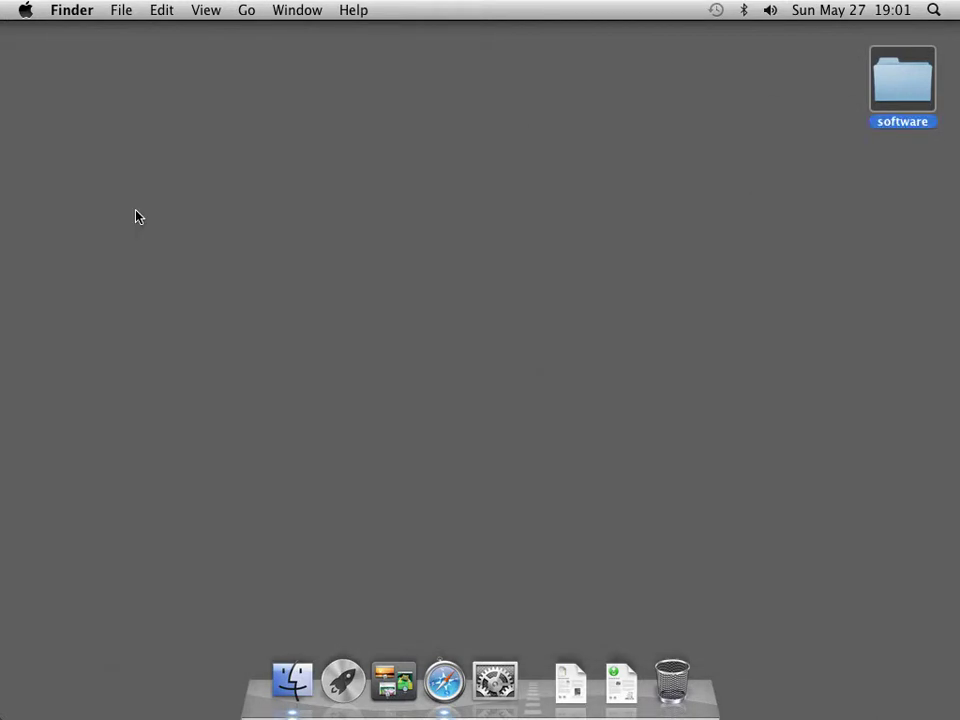
In Network preferences, configure Ethernet IPv4 manually with address 192.168.1.50/24
left_click(492, 678)
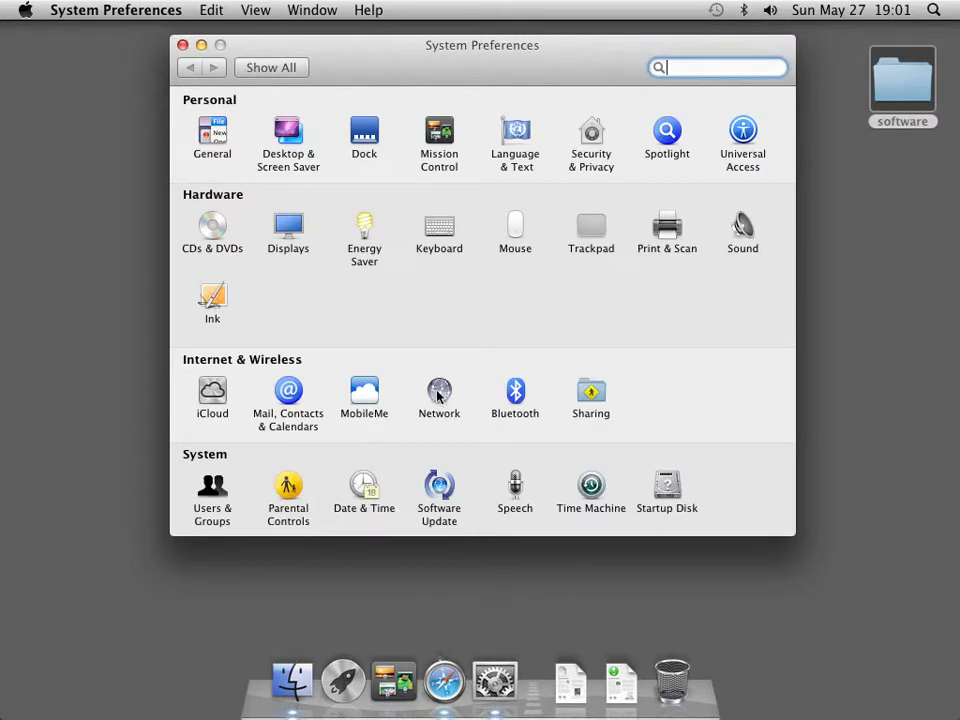
left_click(439, 392)
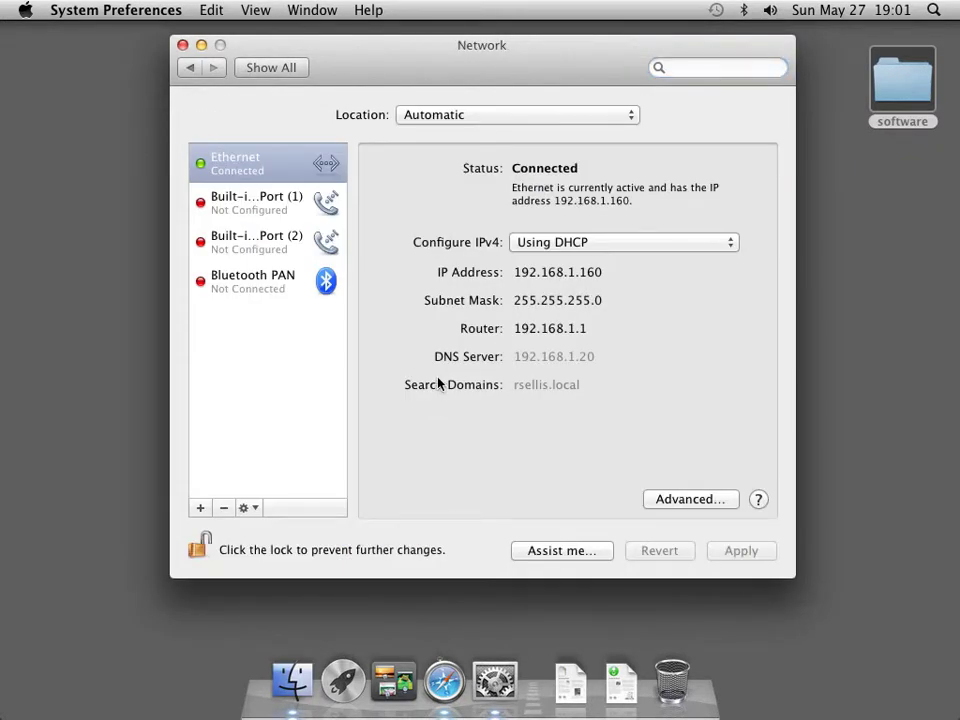
left_click(716, 249)
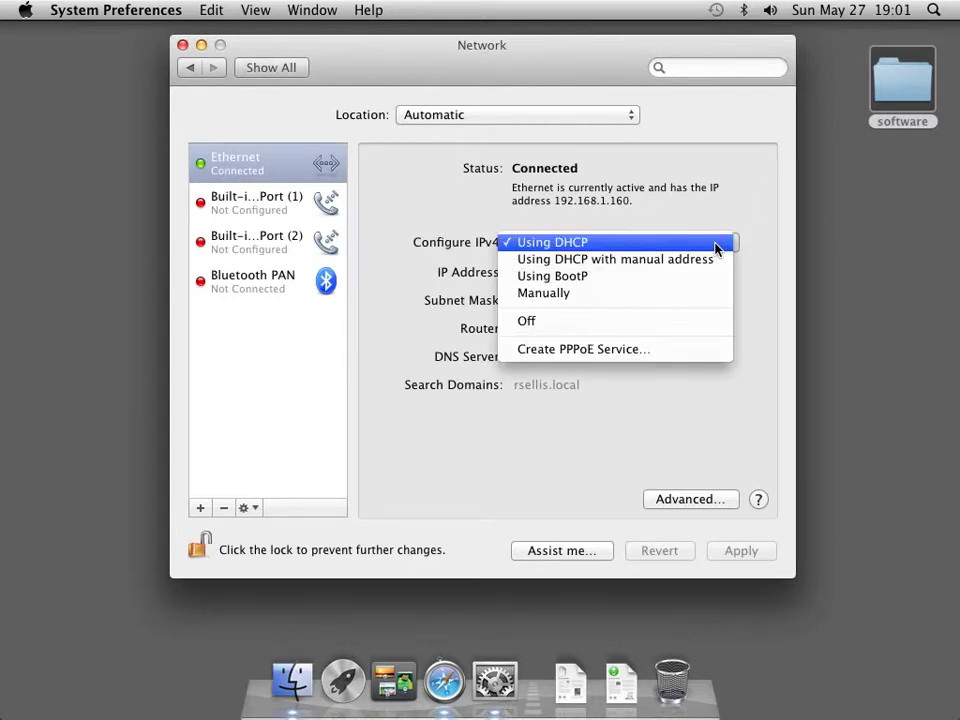
left_click(701, 292)
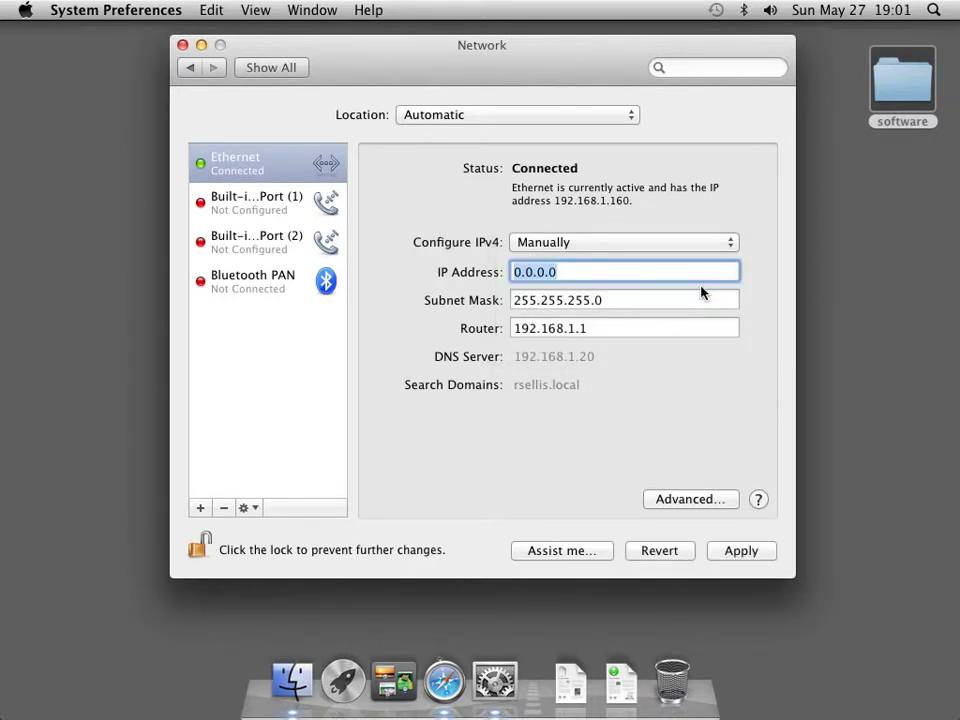
type("192.1")
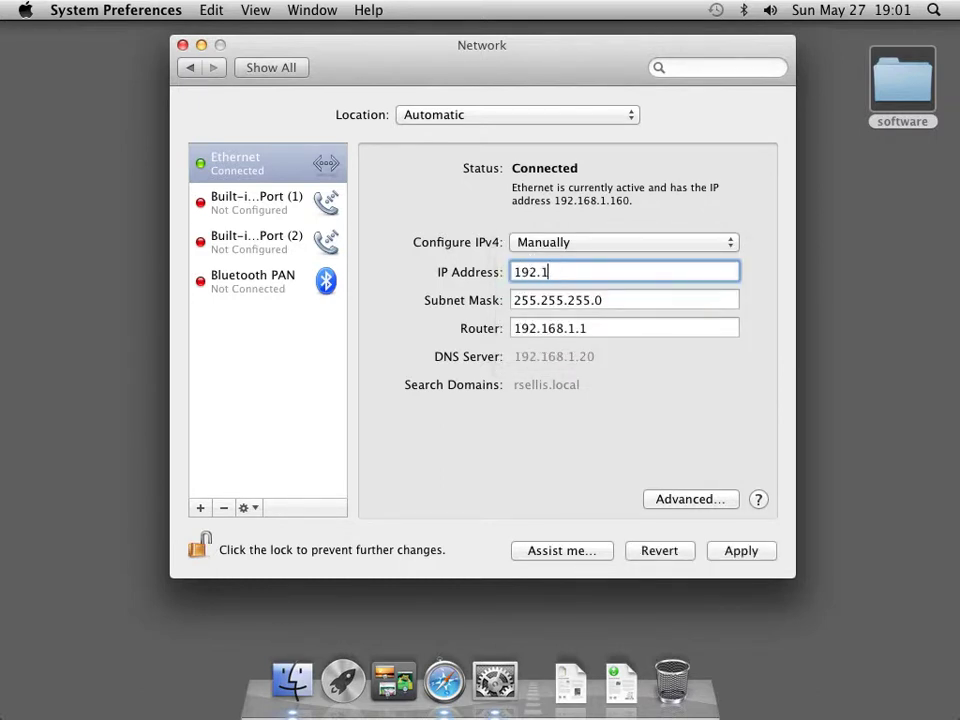
type("68.1.50/24")
key("Tab")
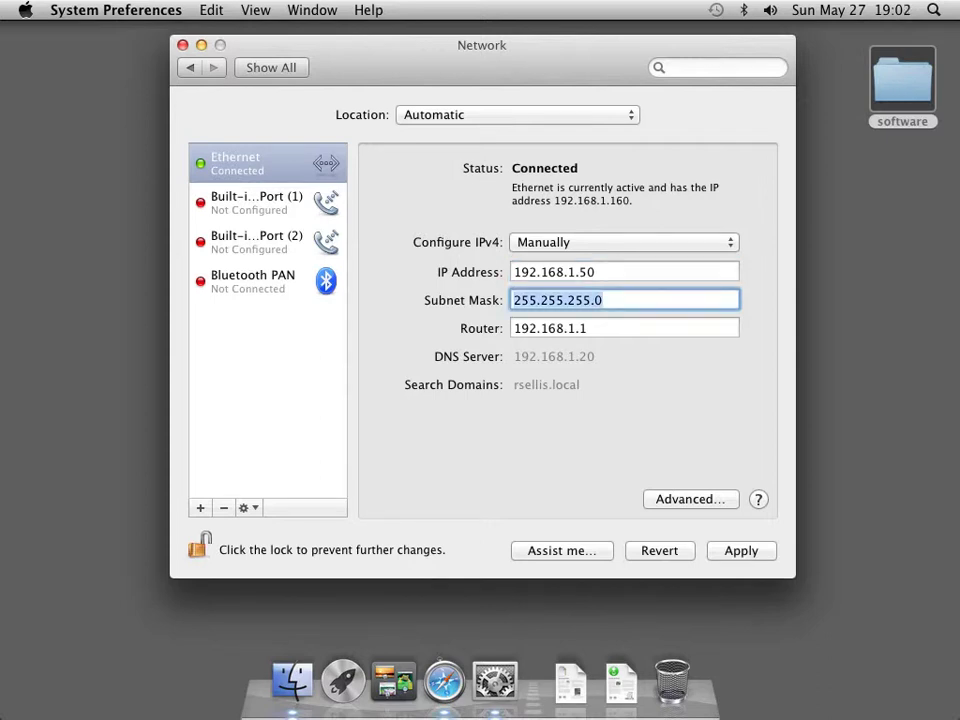
key("Tab")
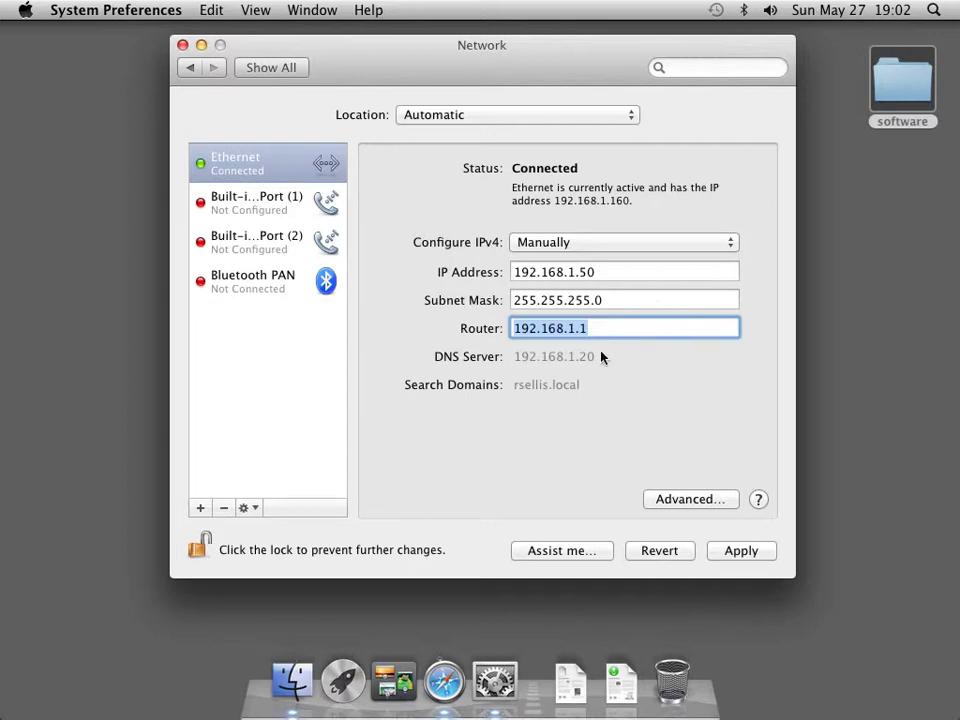
Add 192.168.1.20 as the DNS server in the advanced settings and apply the changes
left_click(688, 499)
left_click(390, 146)
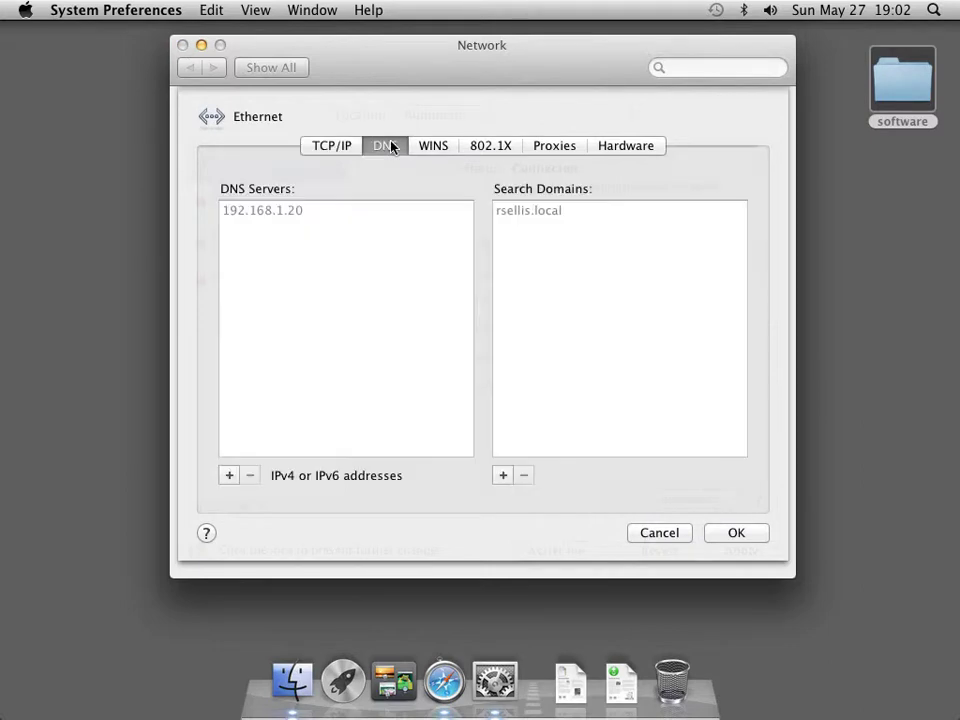
left_click(228, 476)
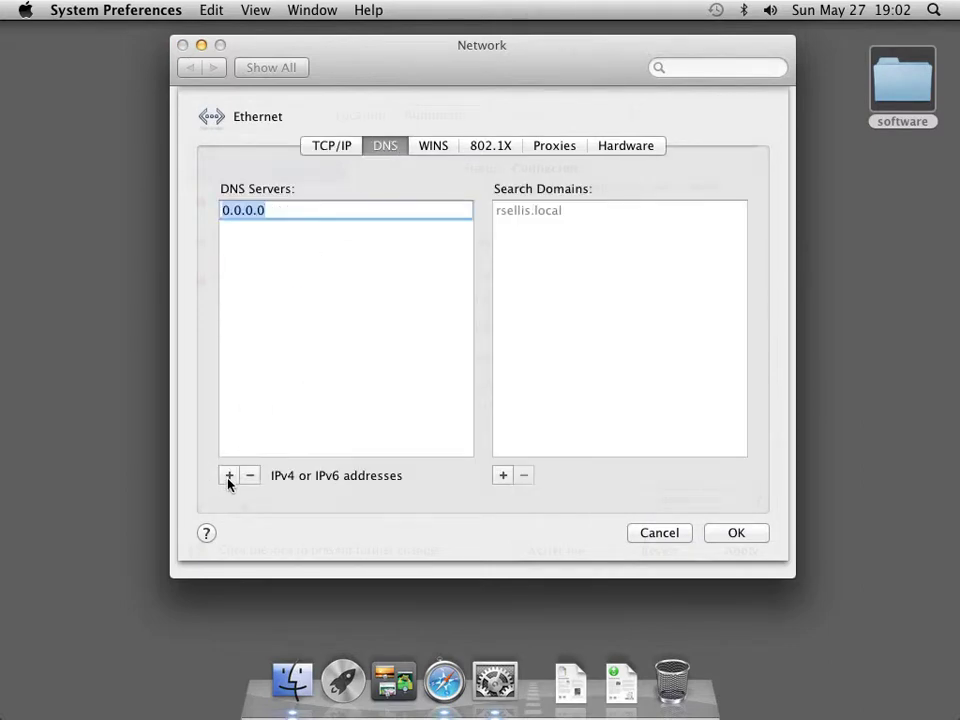
type("192.168.1.20")
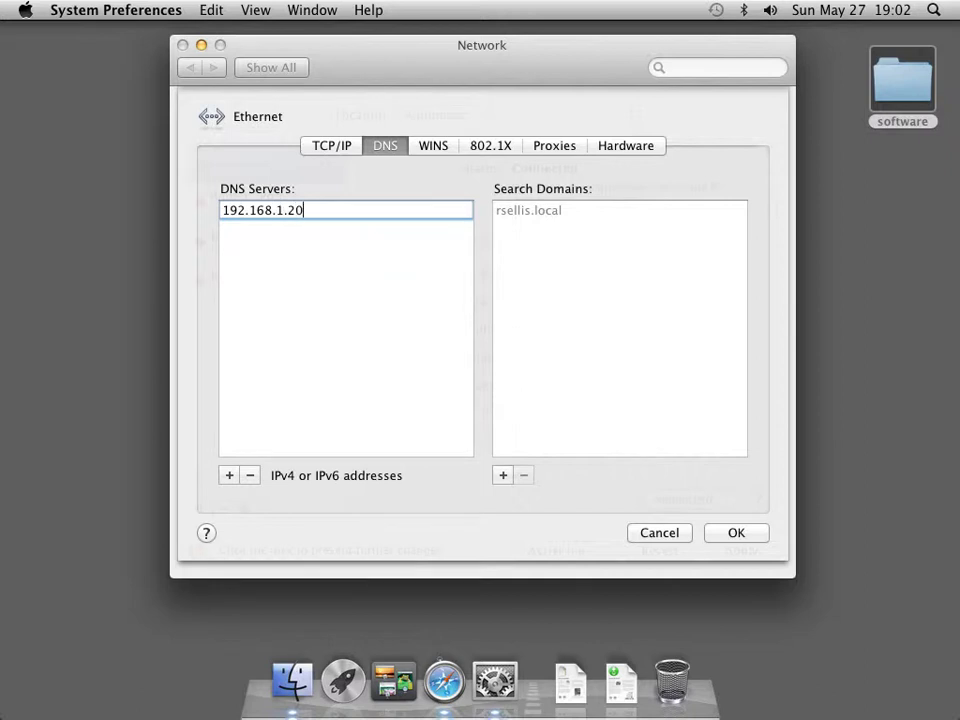
key("Return")
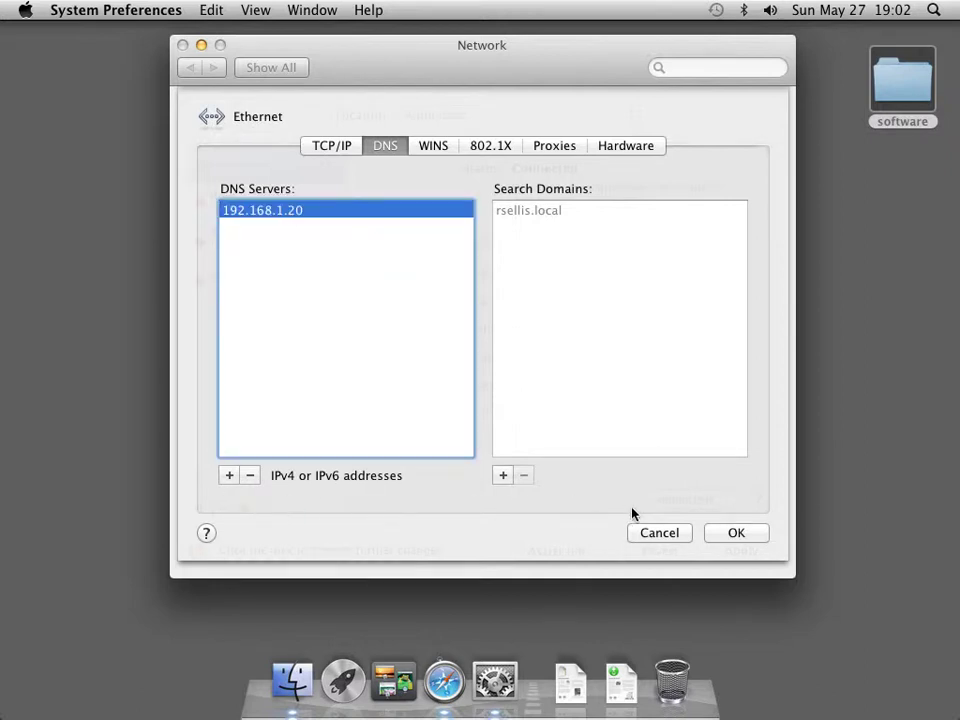
left_click(739, 533)
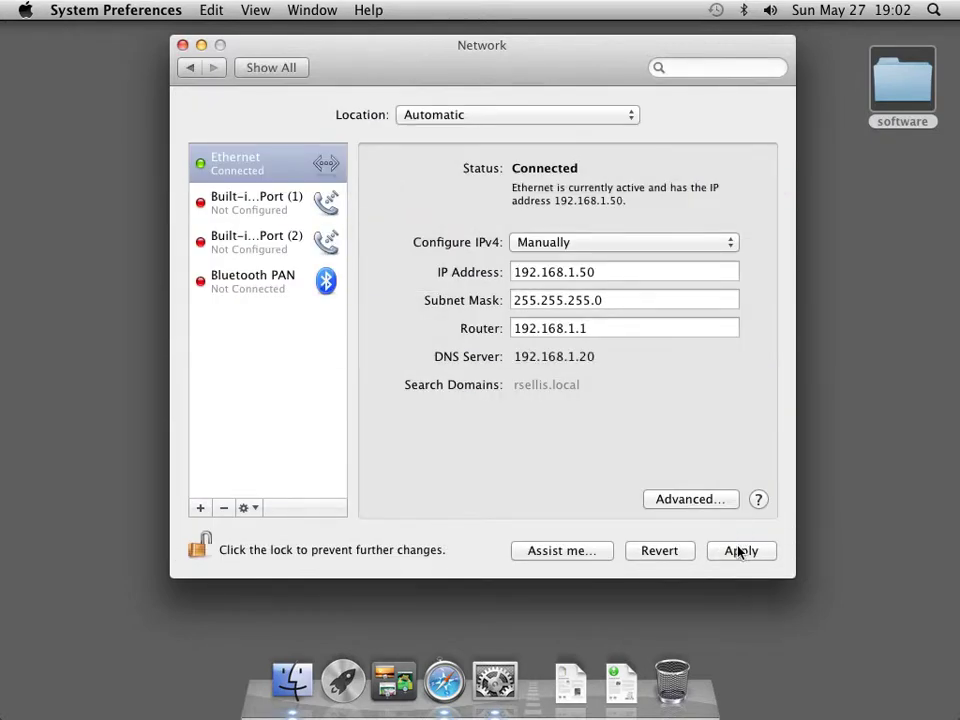
left_click(739, 551)
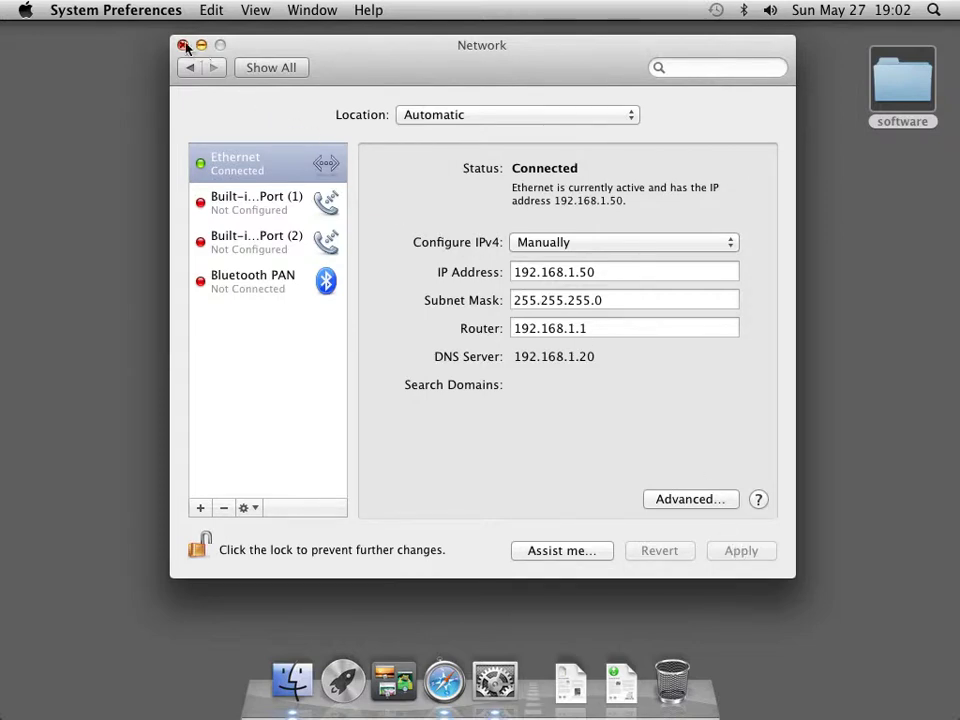
Return to Show All and quit System Preferences
left_click(253, 66)
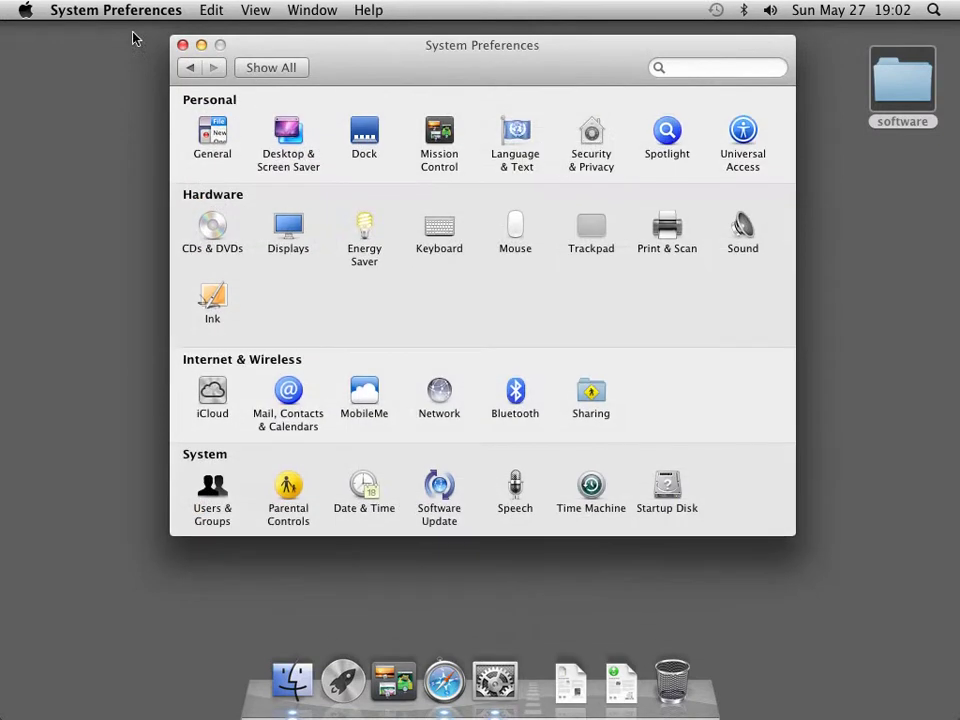
left_click(107, 14)
left_click(75, 154)
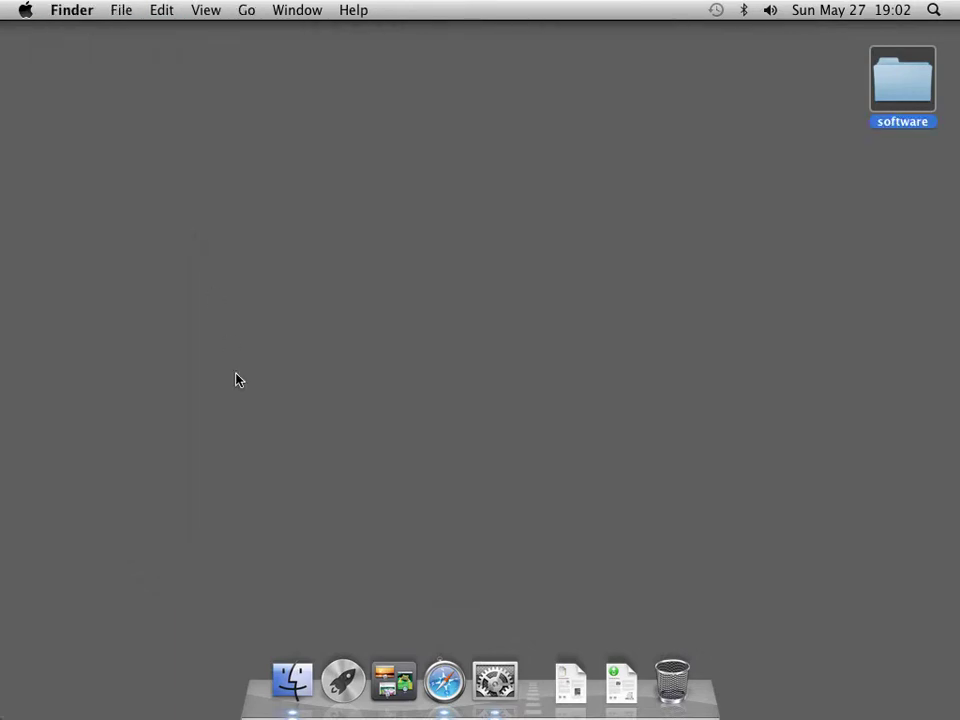
Launch Safari and load the glr.nl homepage
left_click(444, 680)
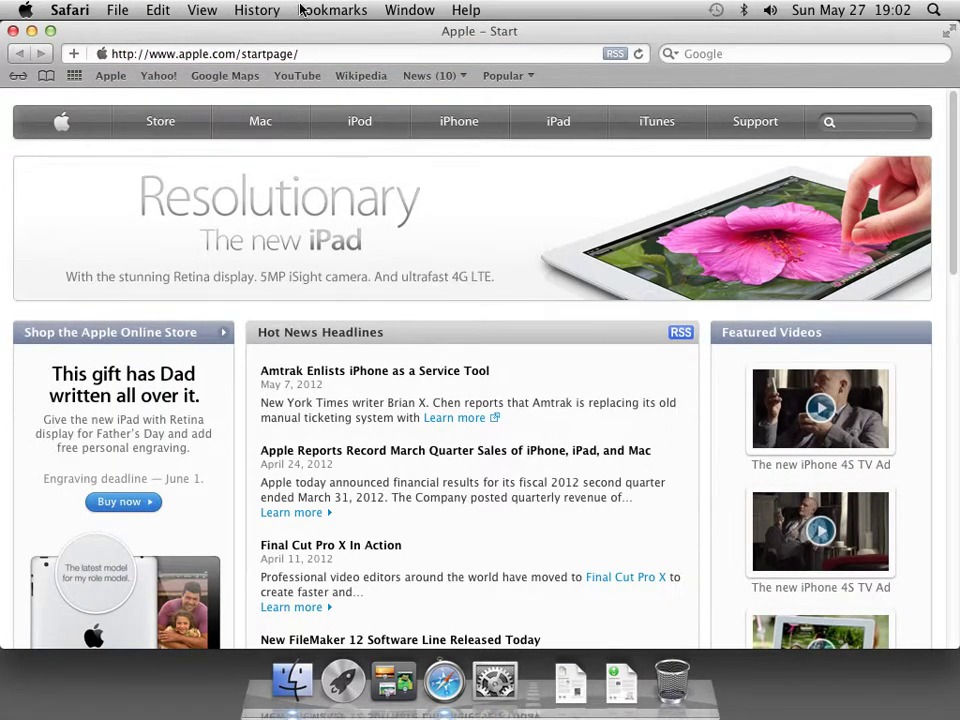
left_click(312, 52)
key("super+a")
type("g")
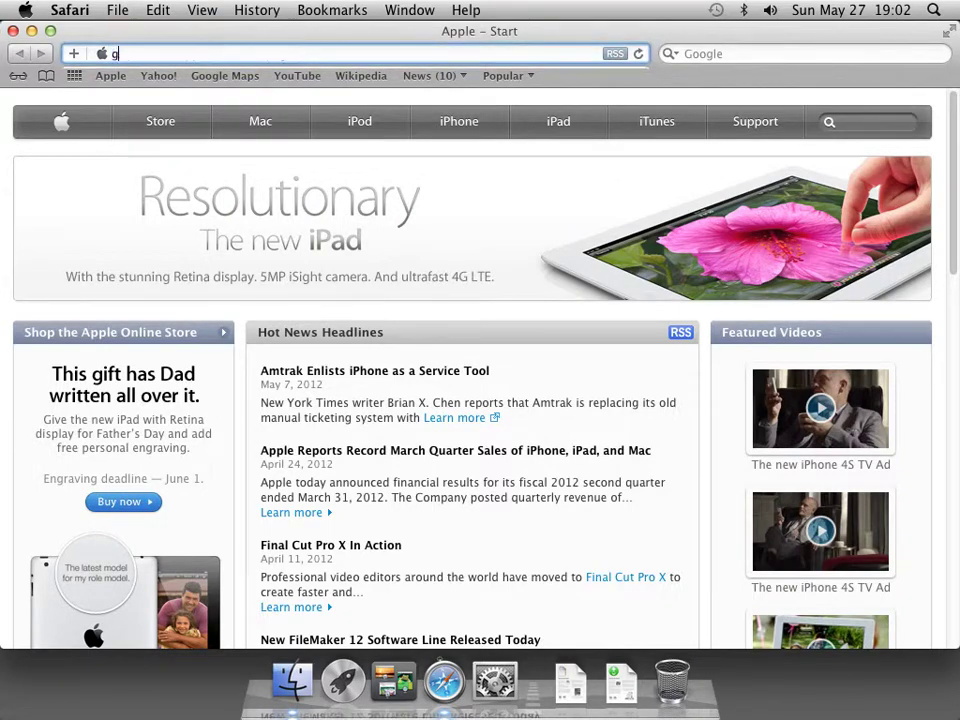
type("lr.nl")
key("Return")
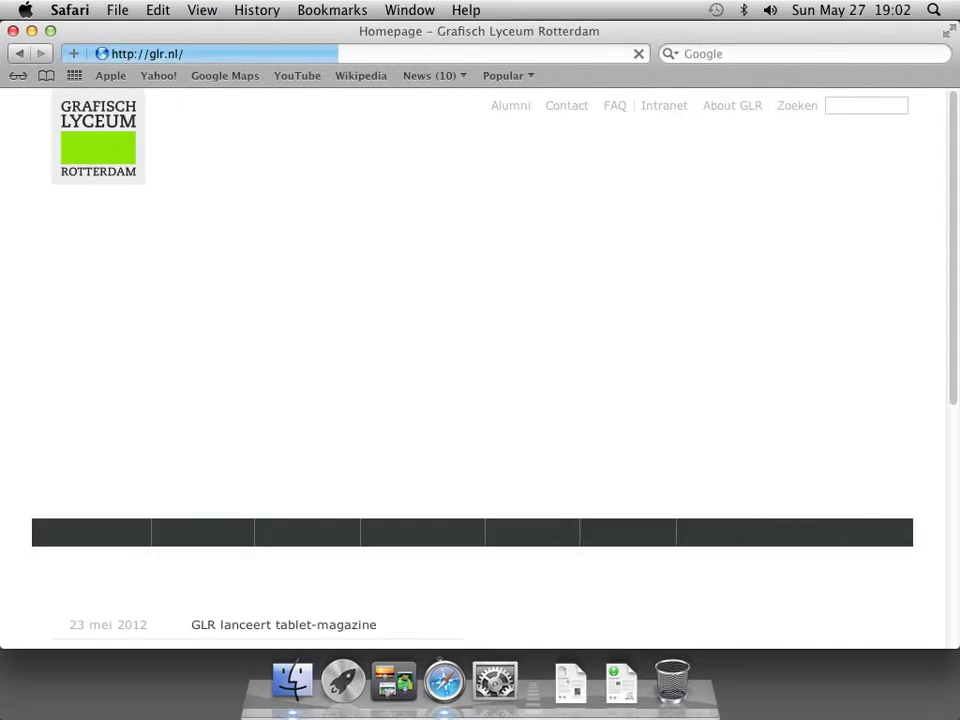
Quit Safari and open the desktop software folder, selecting Server.app
left_click(12, 32)
left_click(56, 12)
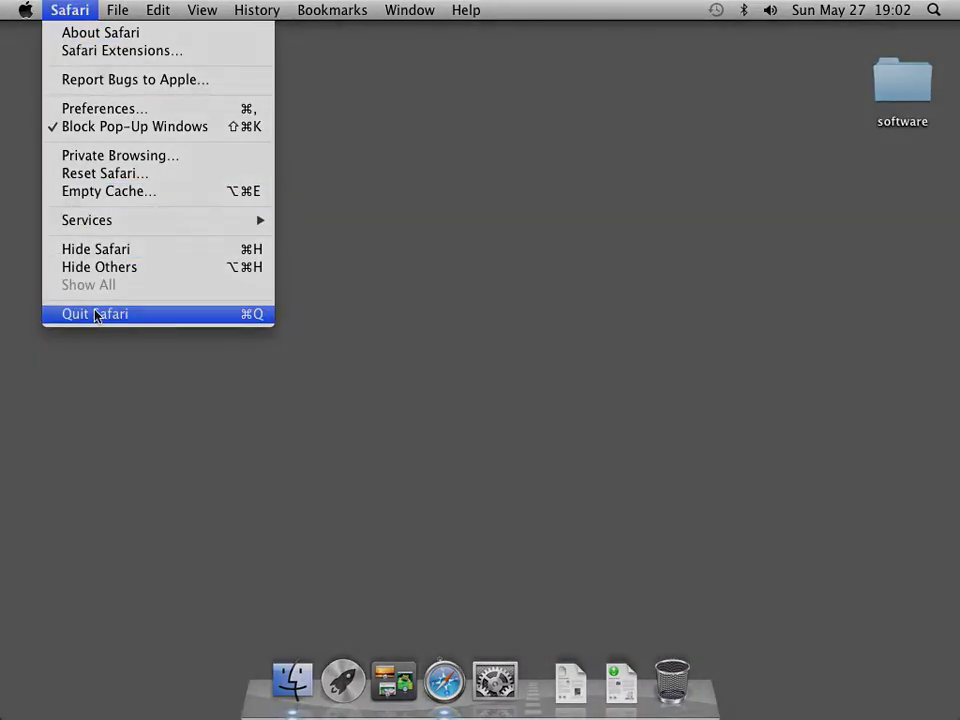
left_click(94, 314)
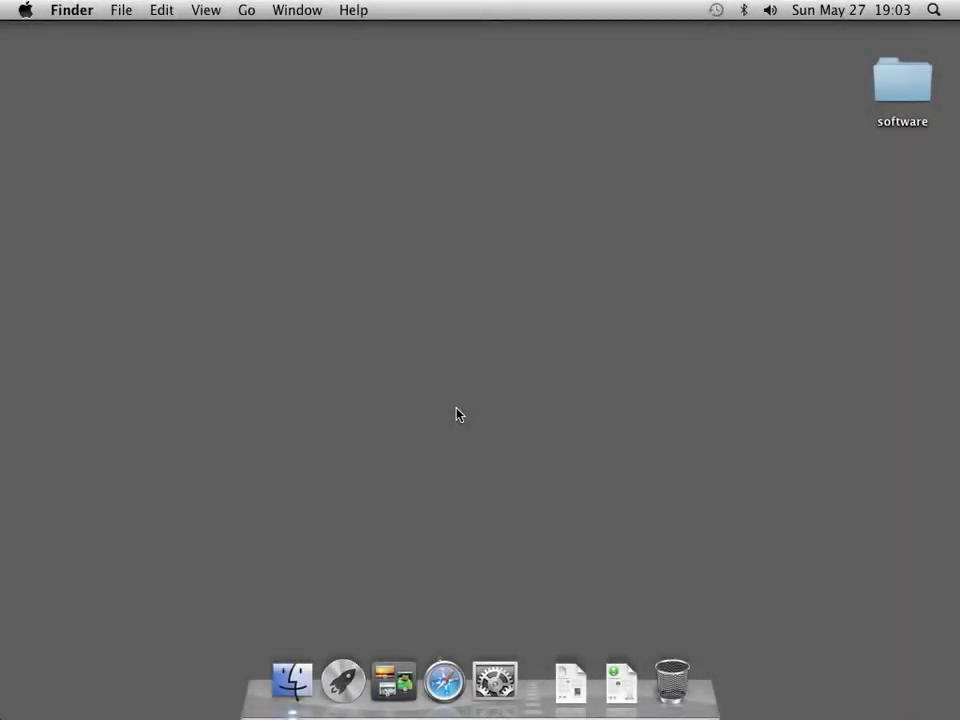
double_click(900, 88)
left_click(329, 286)
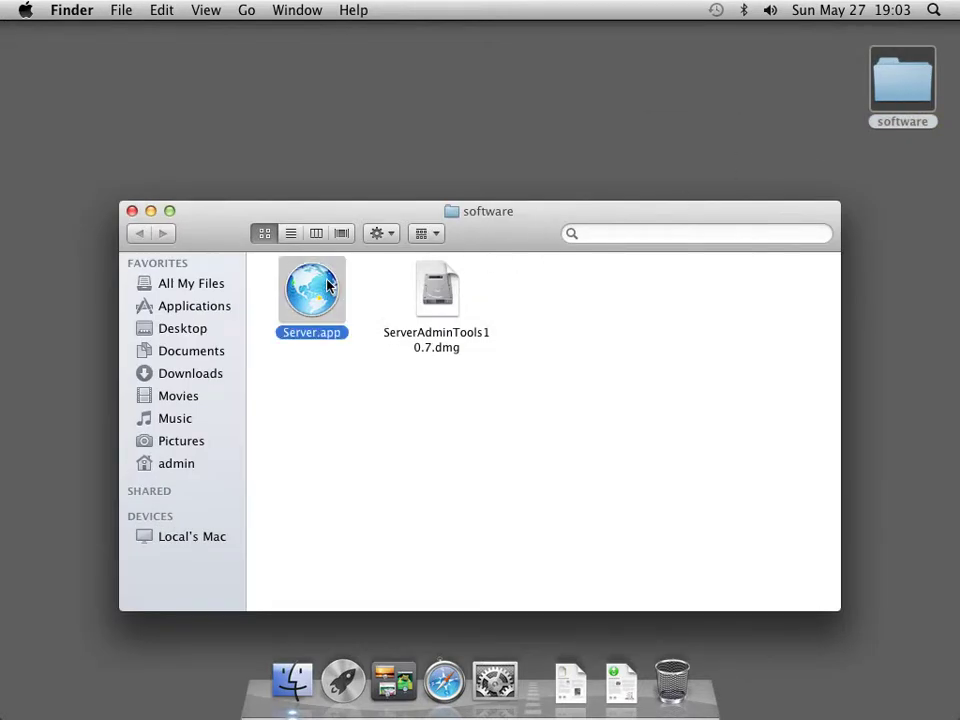
left_click(238, 157)
Open the App Store from the Apple menu and search for 'lion server'
left_click(24, 12)
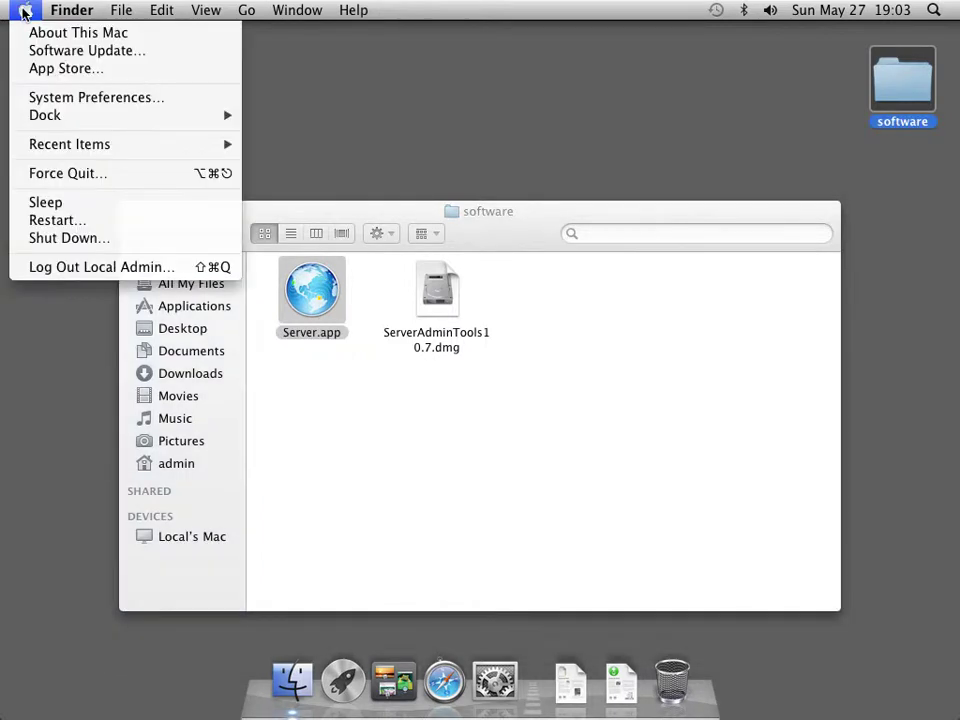
left_click(38, 68)
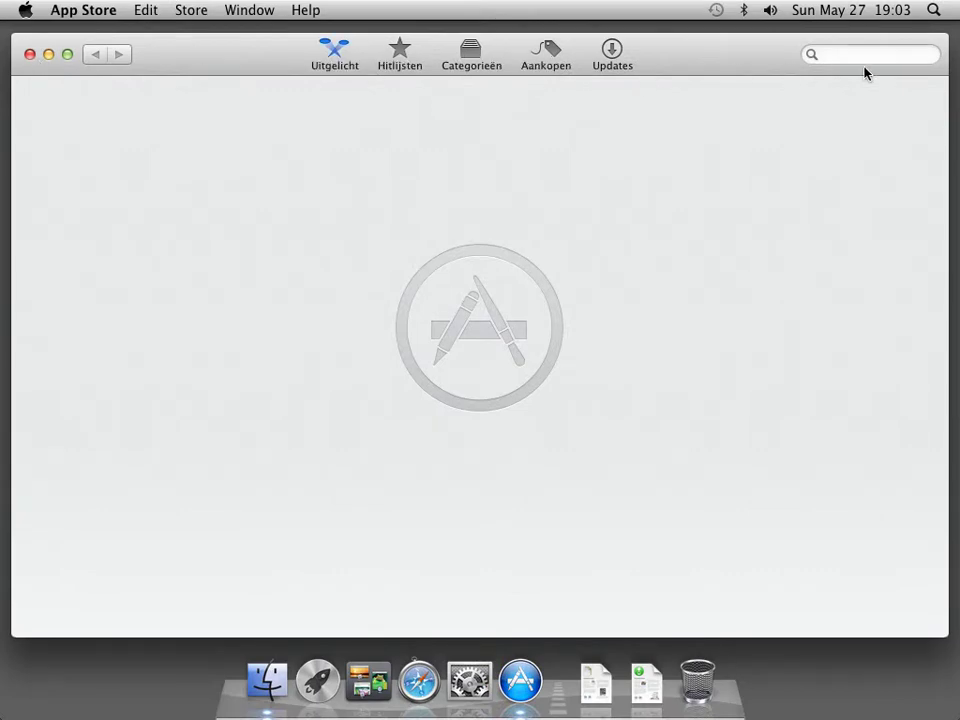
left_click(872, 55)
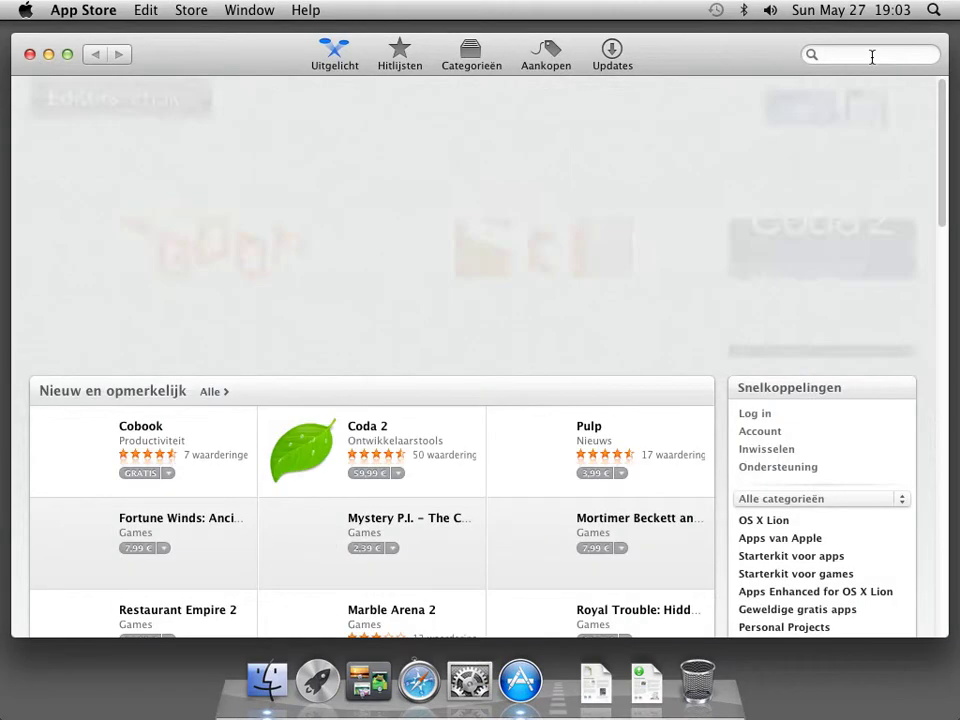
type("lion server")
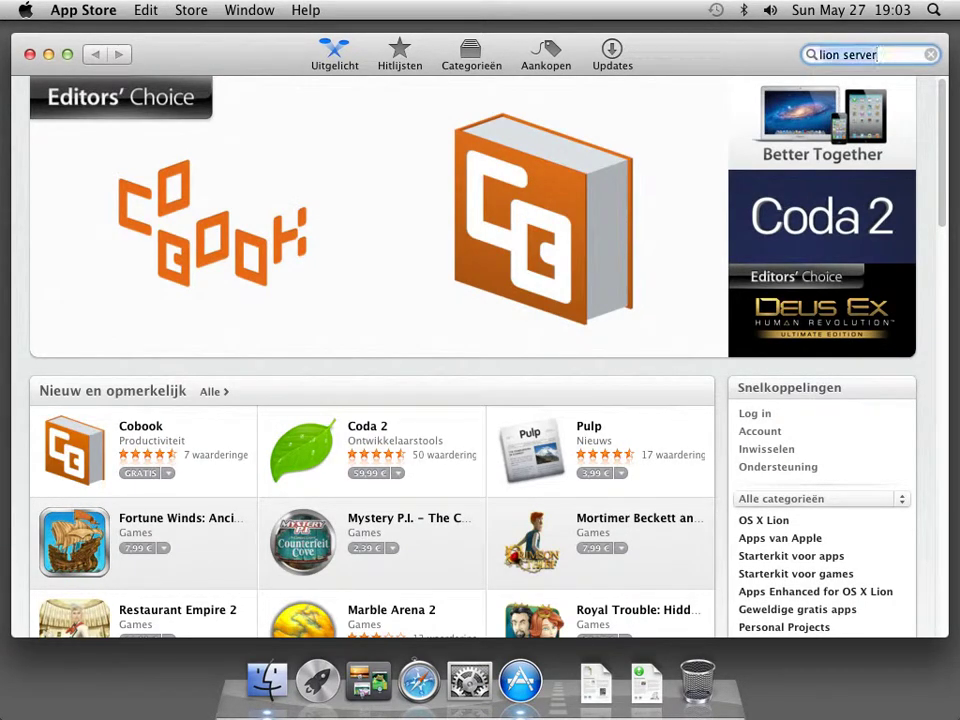
key("Return")
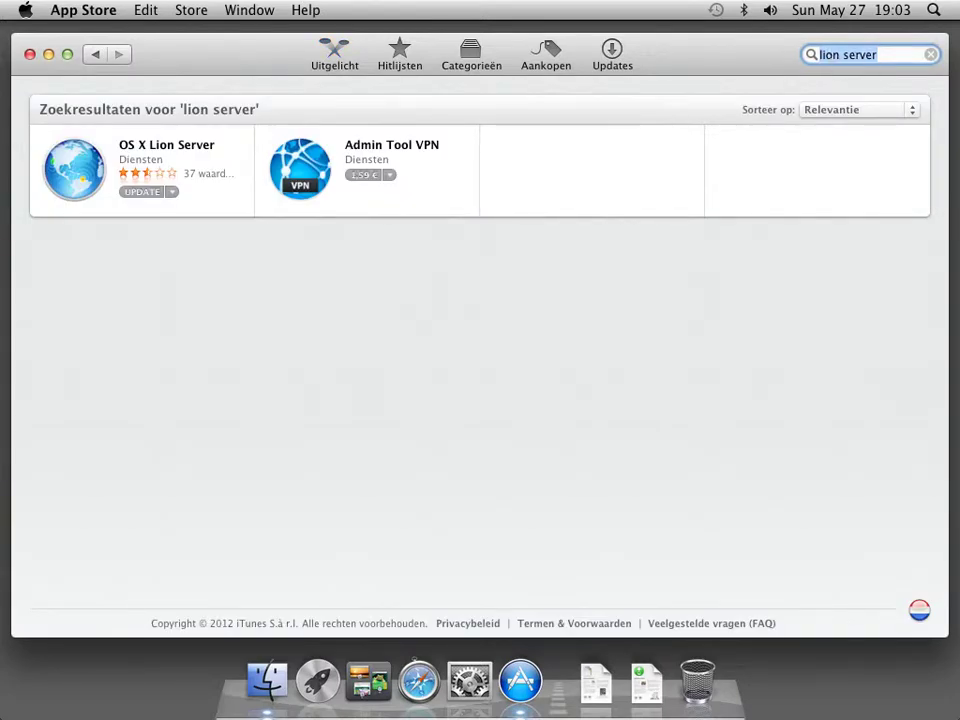
View the OS X Lion Server 10.7.4 product page, then quit the App Store
left_click(205, 154)
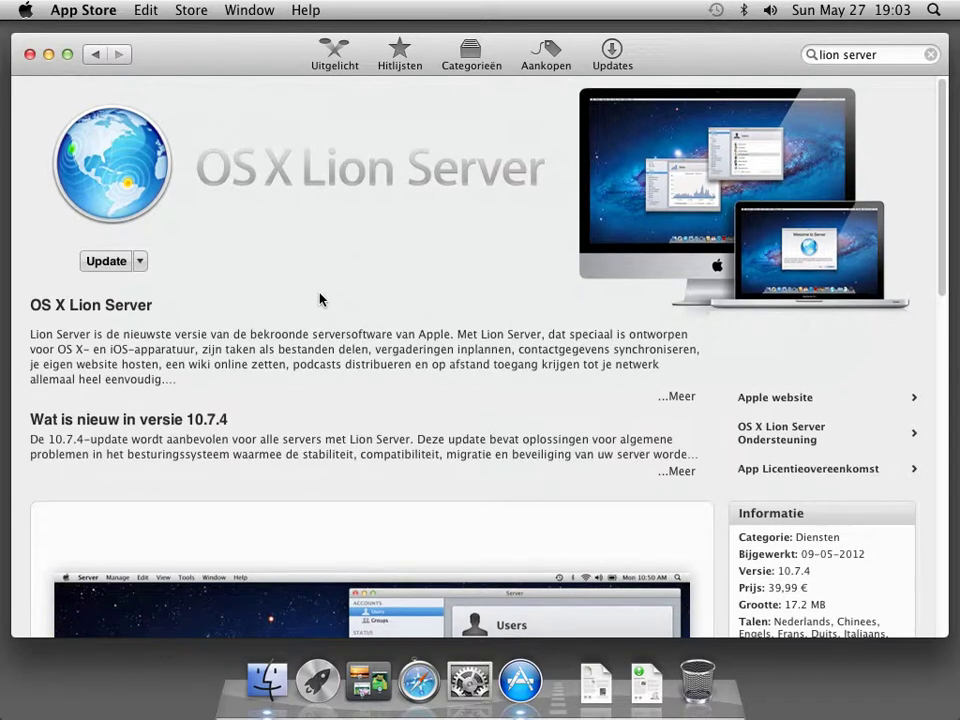
scroll(399, 283, "down", 2)
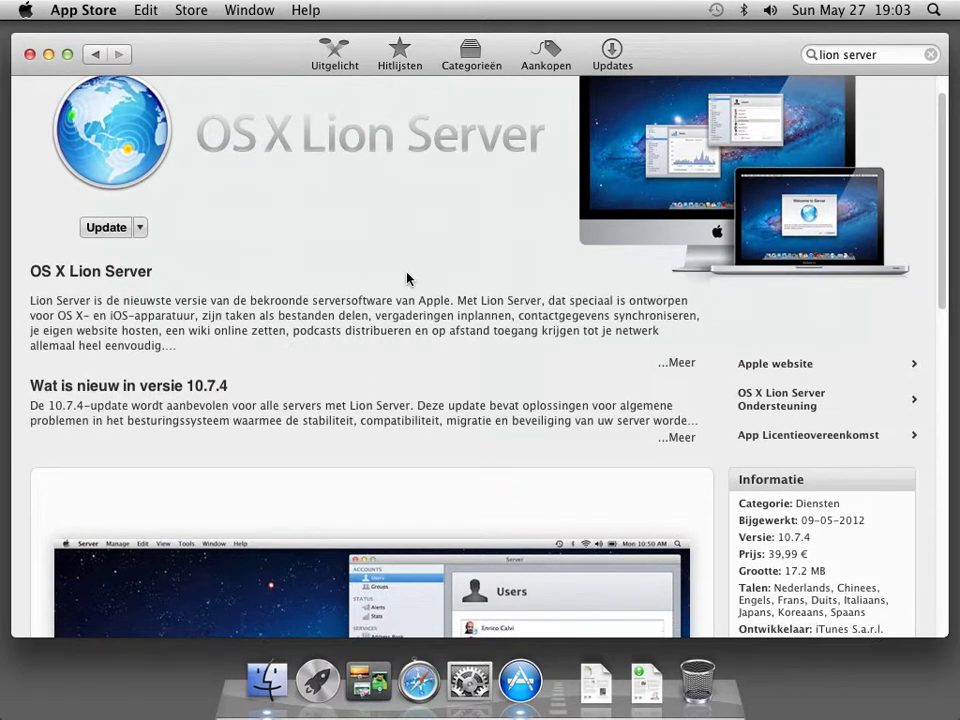
scroll(388, 272, "down", 2)
scroll(456, 223, "down", 5)
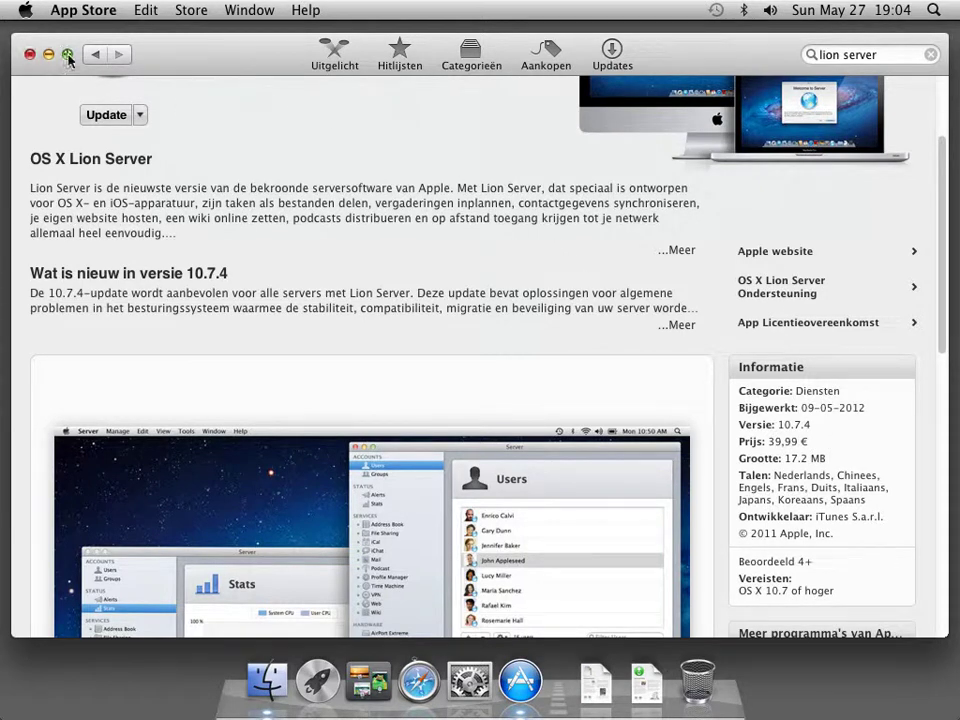
left_click(57, 9)
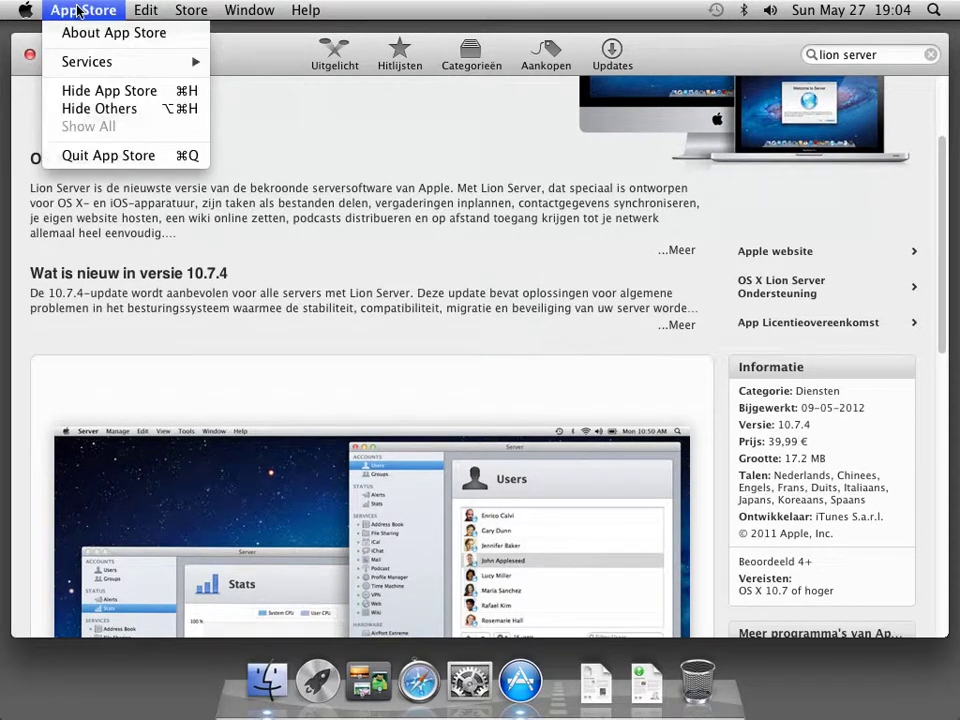
left_click(99, 155)
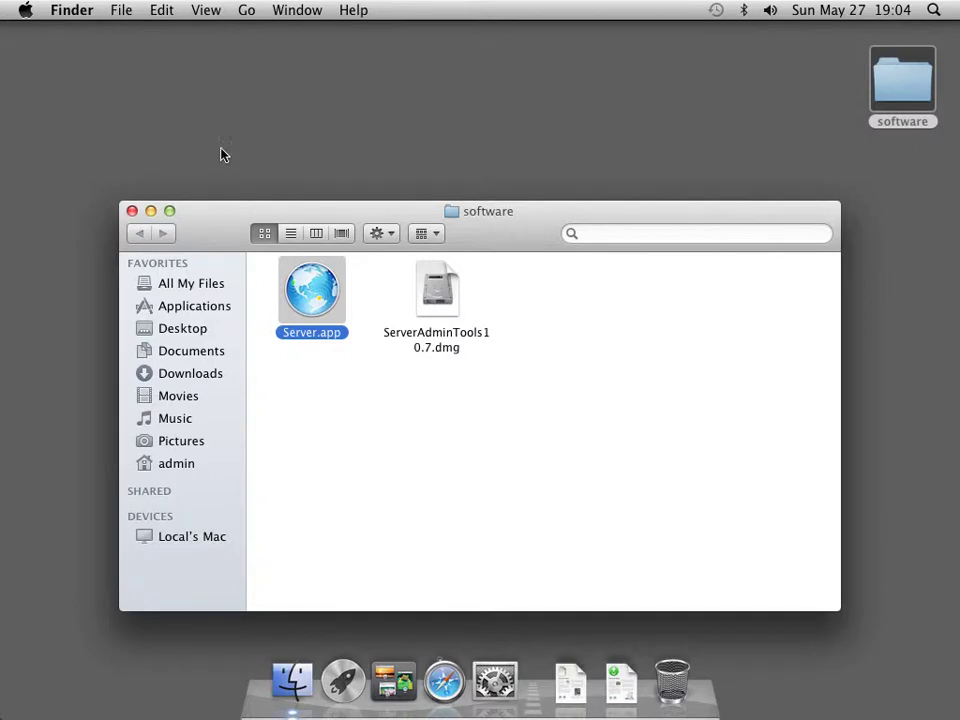
Select ServerAdminTools10.7.dmg and launch Safari from the Dock on the Apple start page
left_click(440, 303)
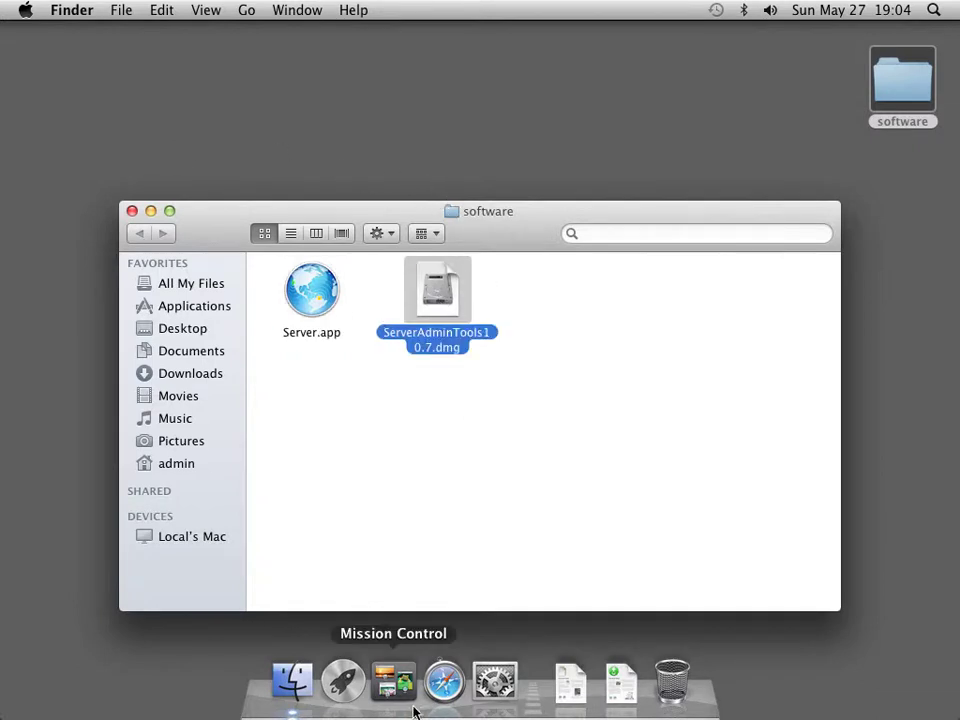
left_click(444, 681)
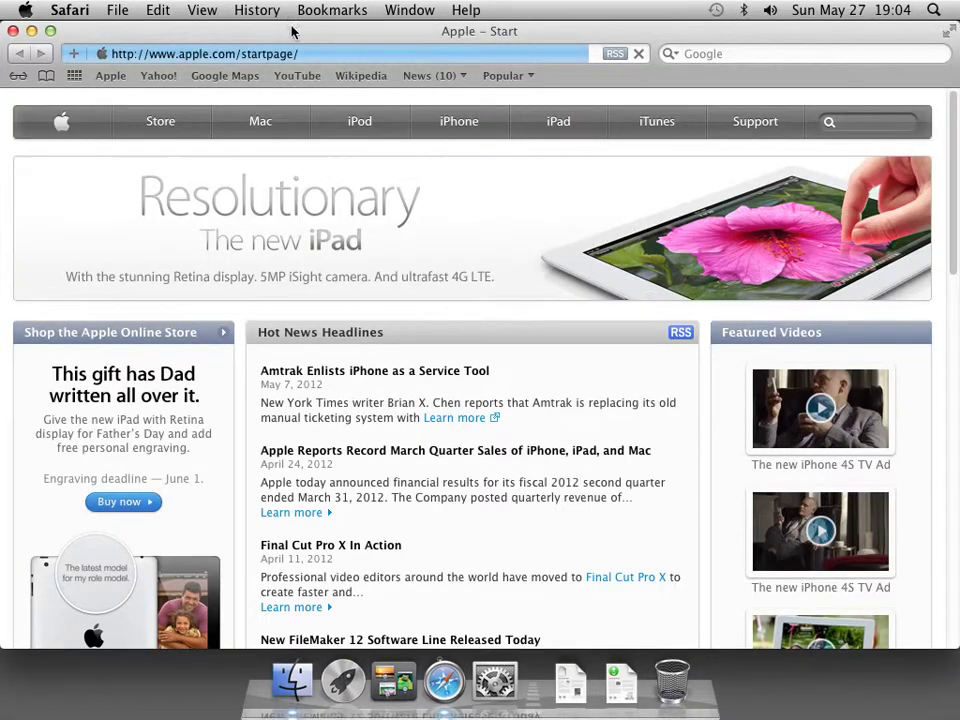
Search Apple Support for 'server admin tools 10.7', browse the 10.7–10.7.4 downloads, then quit Safari
left_click(766, 124)
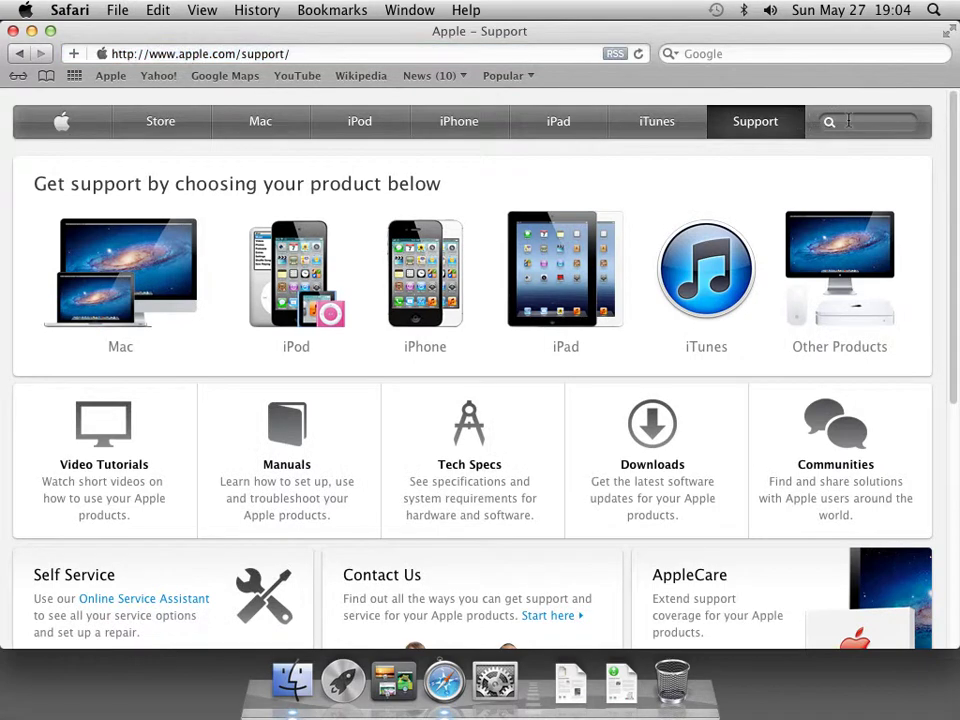
left_click(849, 121)
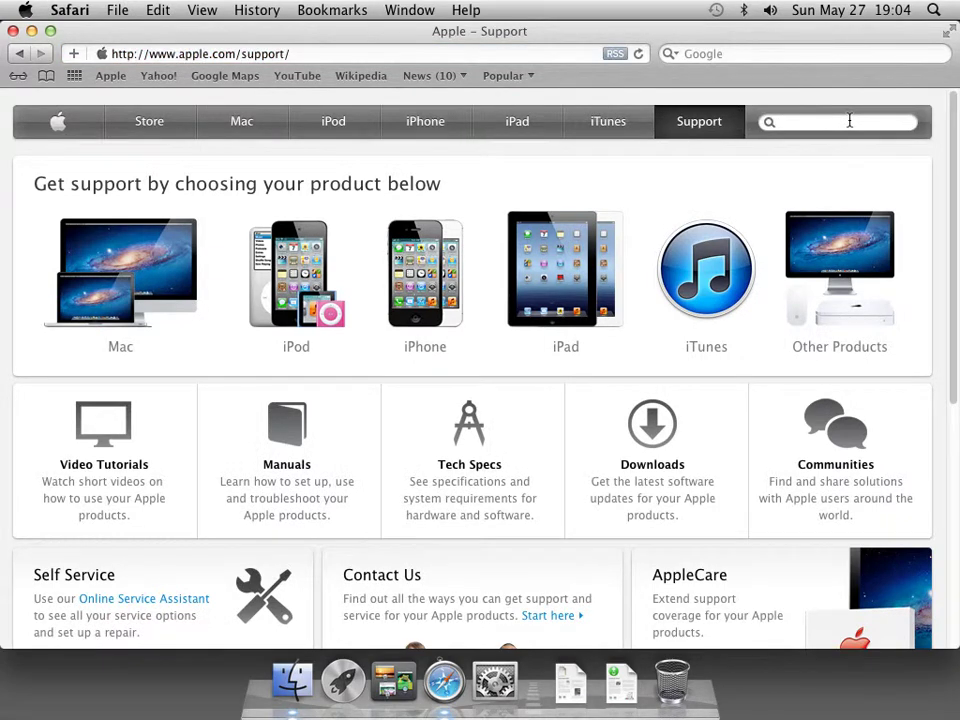
type("server admin tools 10")
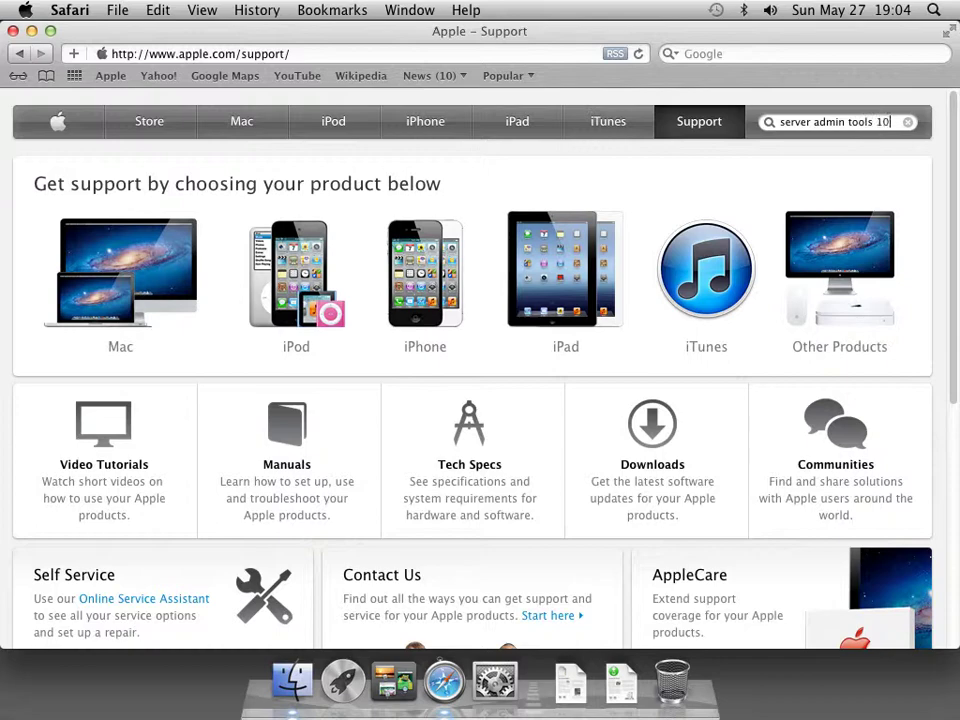
type(".7")
key("Return")
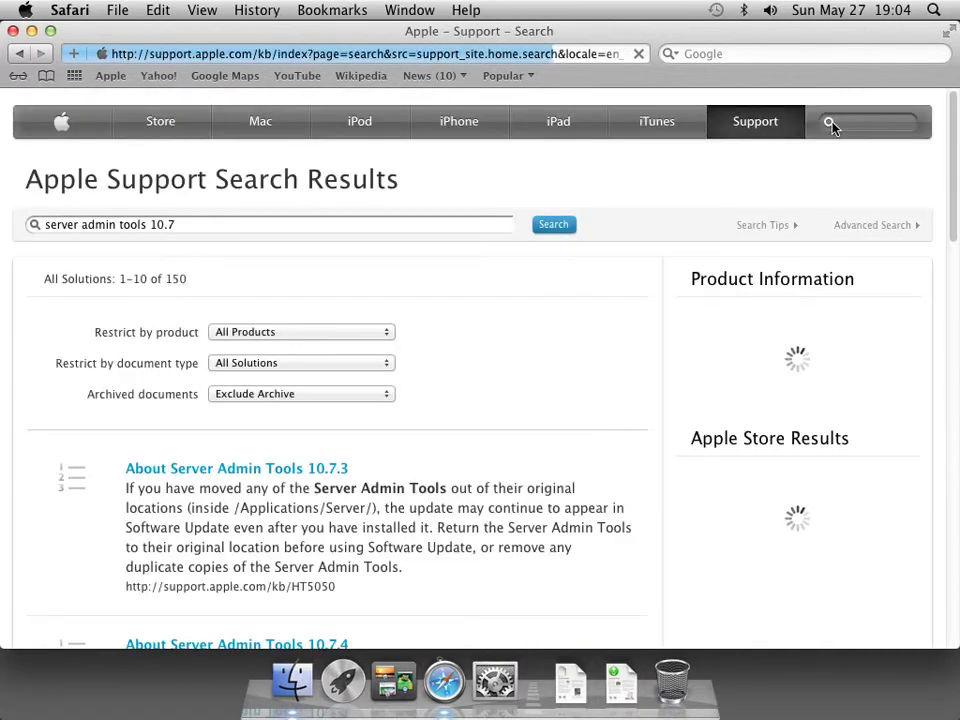
scroll(955, 248, "down", 3)
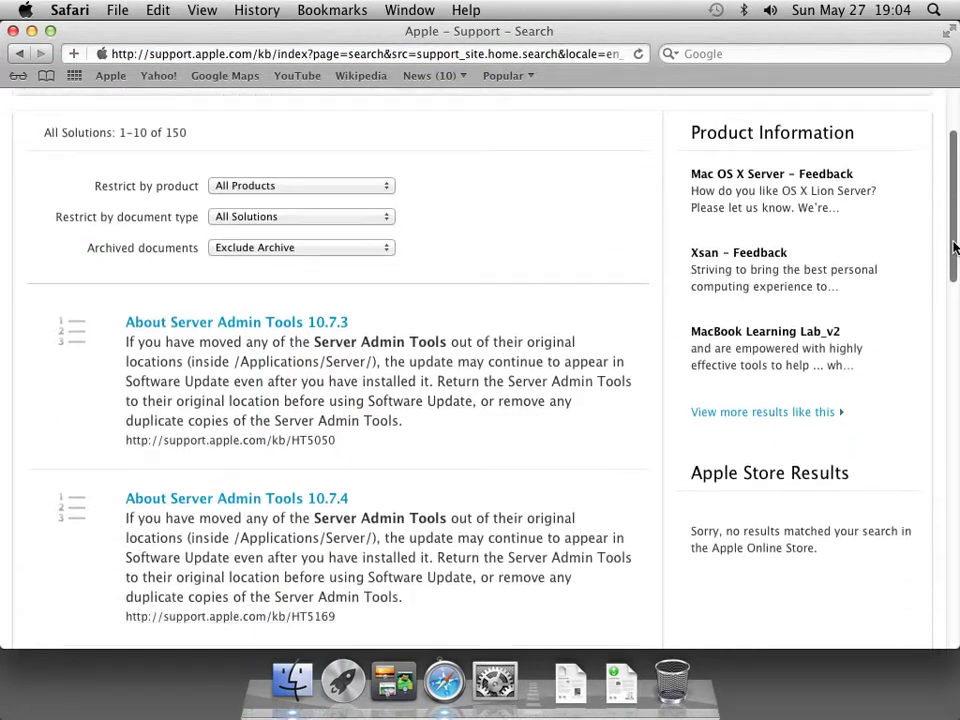
left_click_drag(955, 248, 926, 456)
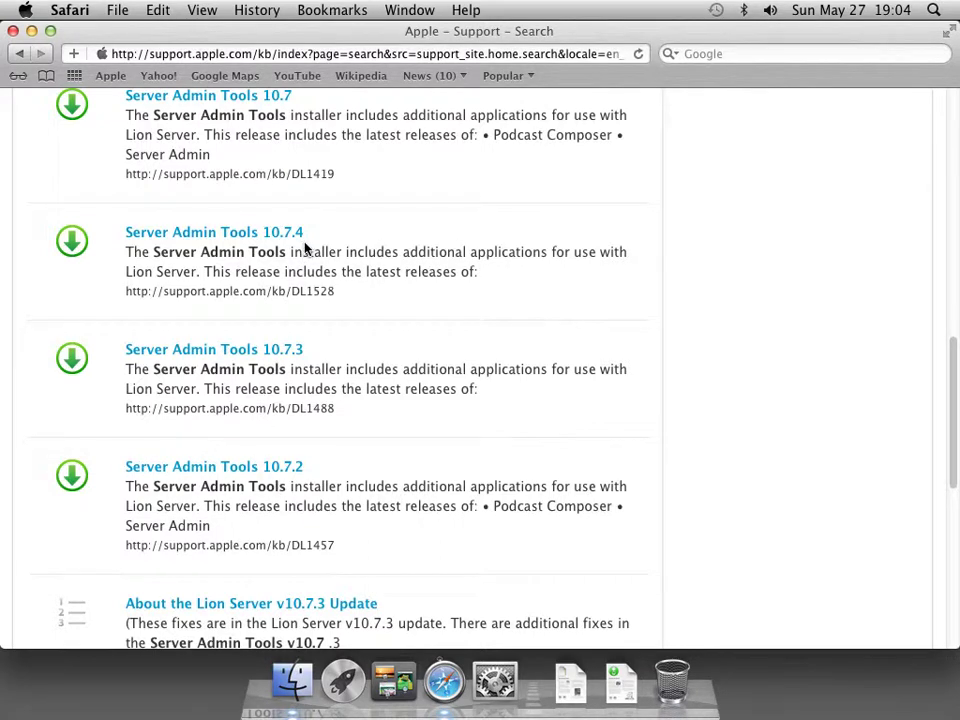
left_click(78, 17)
left_click(122, 316)
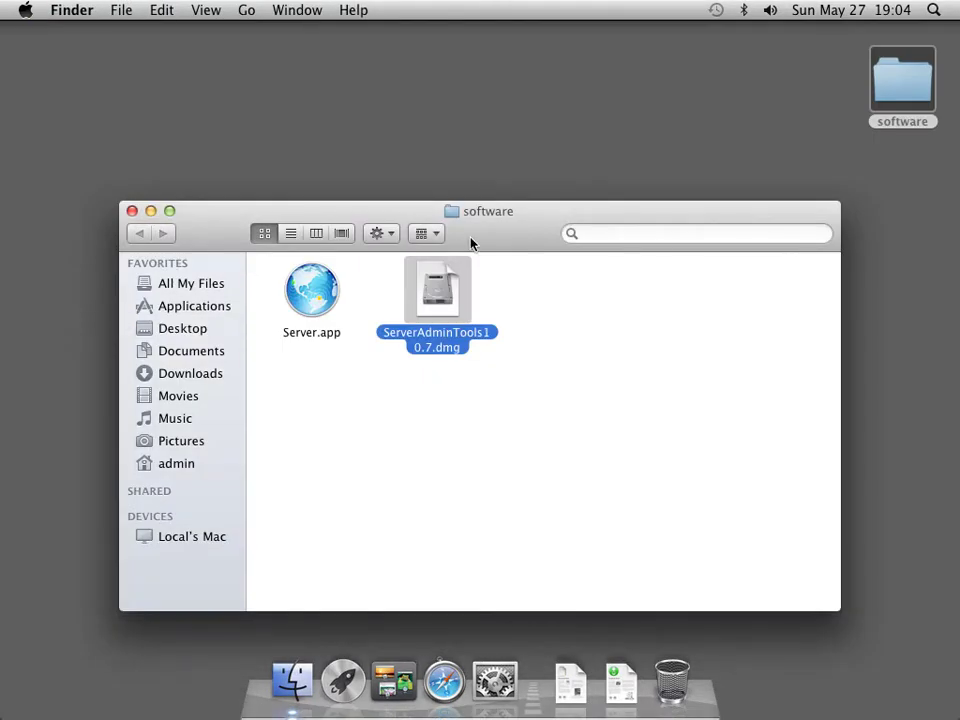
Copy Server.app from the software folder
left_click(321, 287)
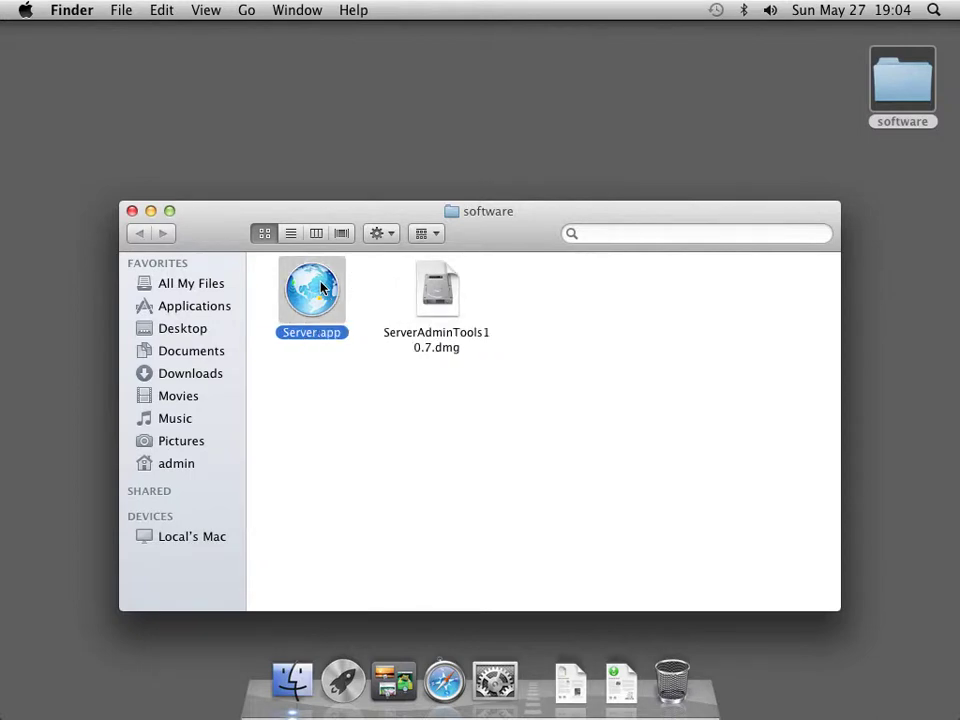
right_click(321, 287)
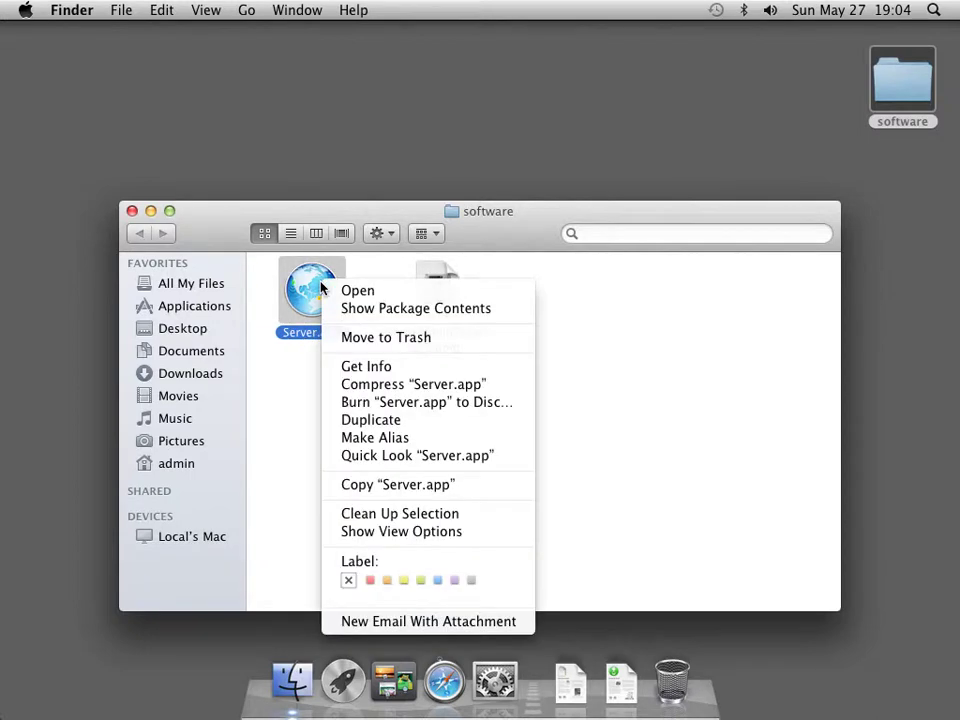
left_click(352, 486)
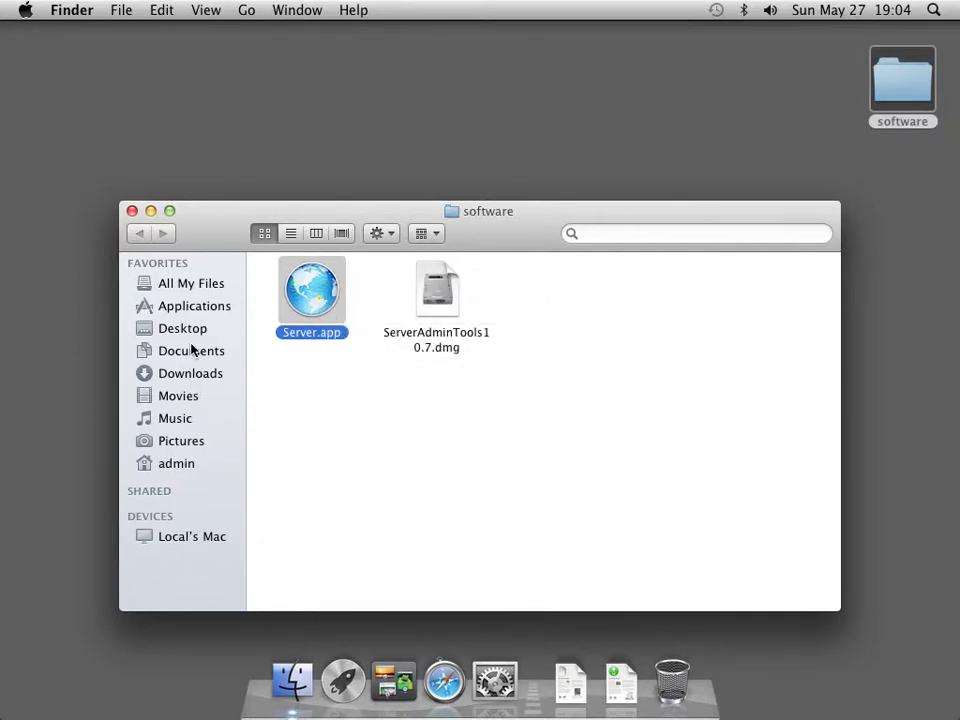
Create a new folder named Server inside Applications
left_click(191, 308)
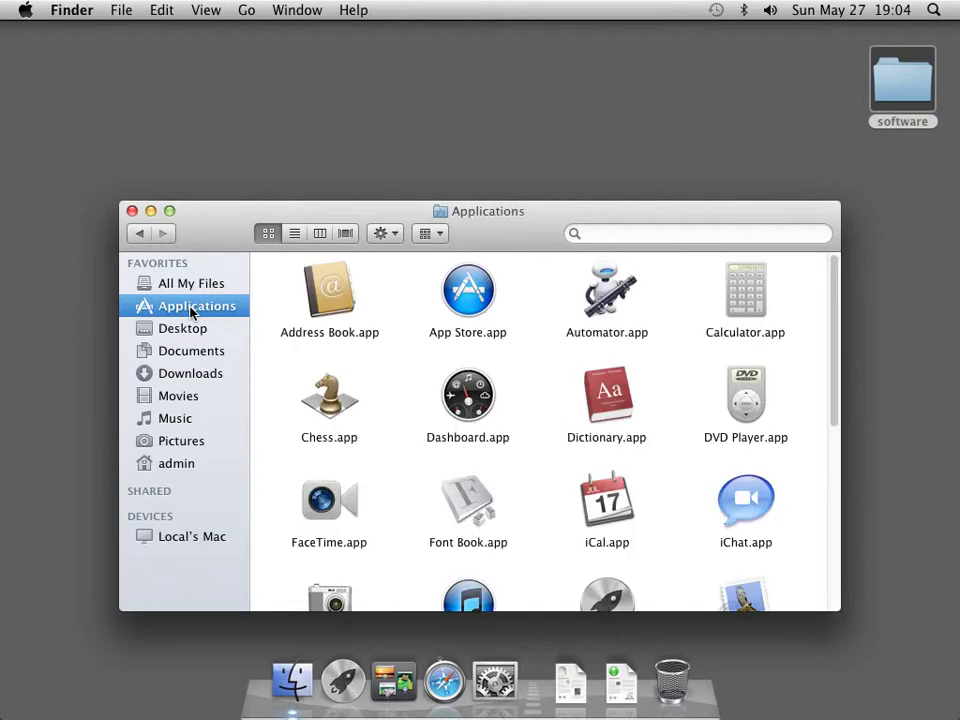
left_click_drag(829, 388, 829, 589)
right_click(621, 551)
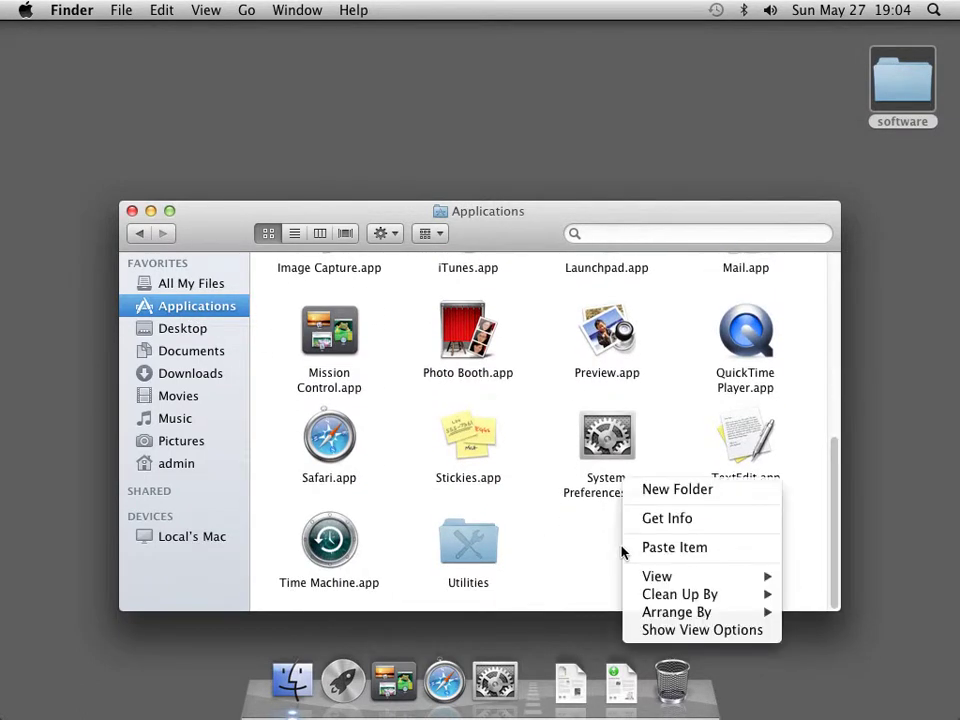
left_click(693, 495)
type("Server")
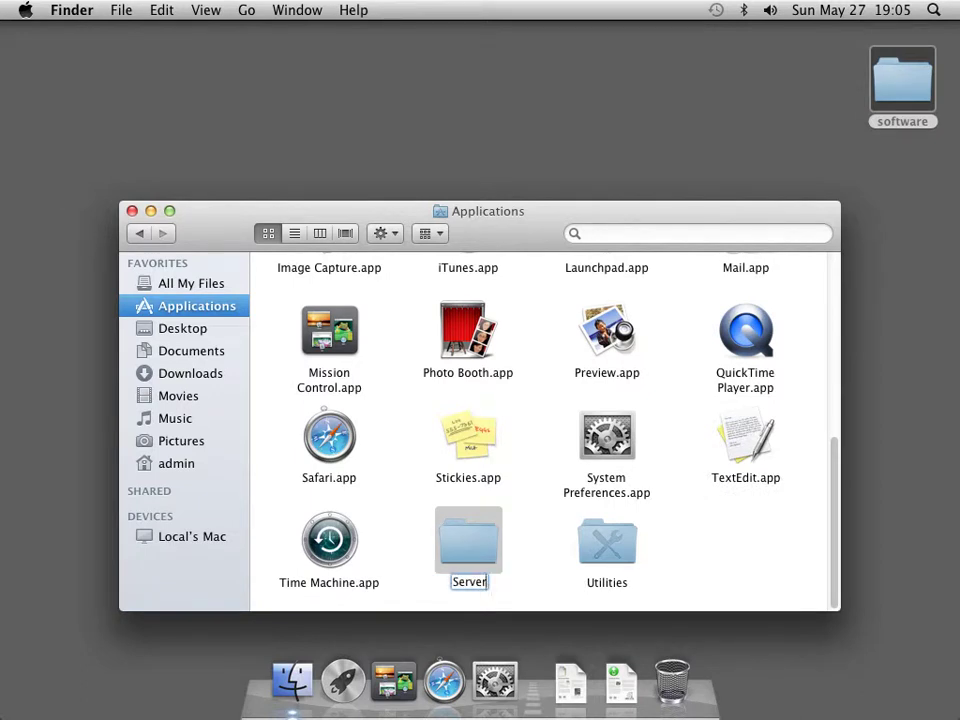
key("Return")
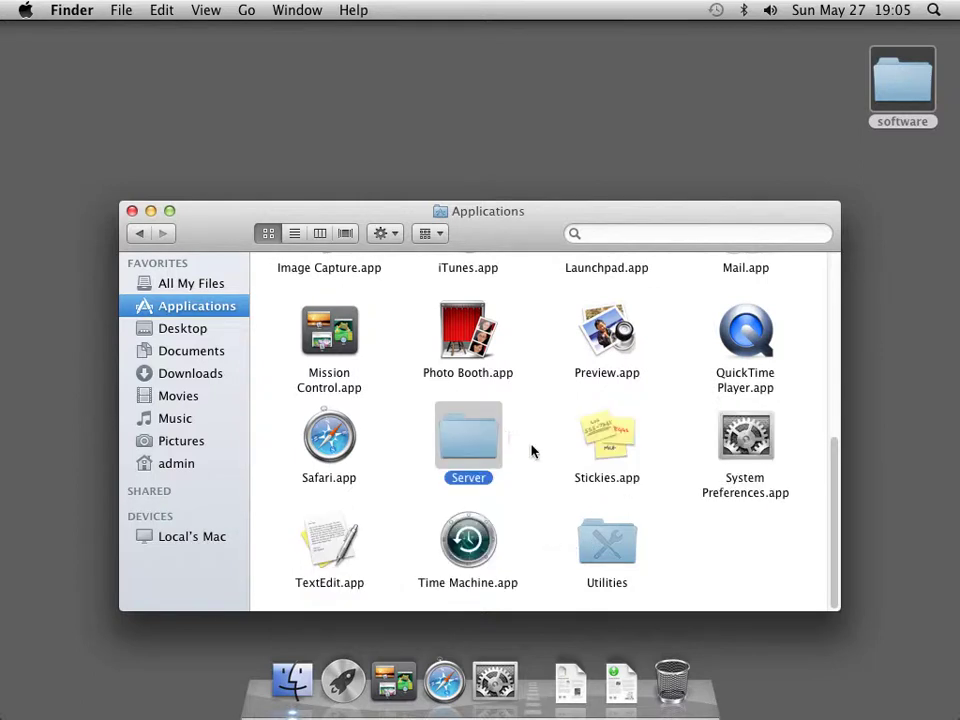
left_click(531, 450)
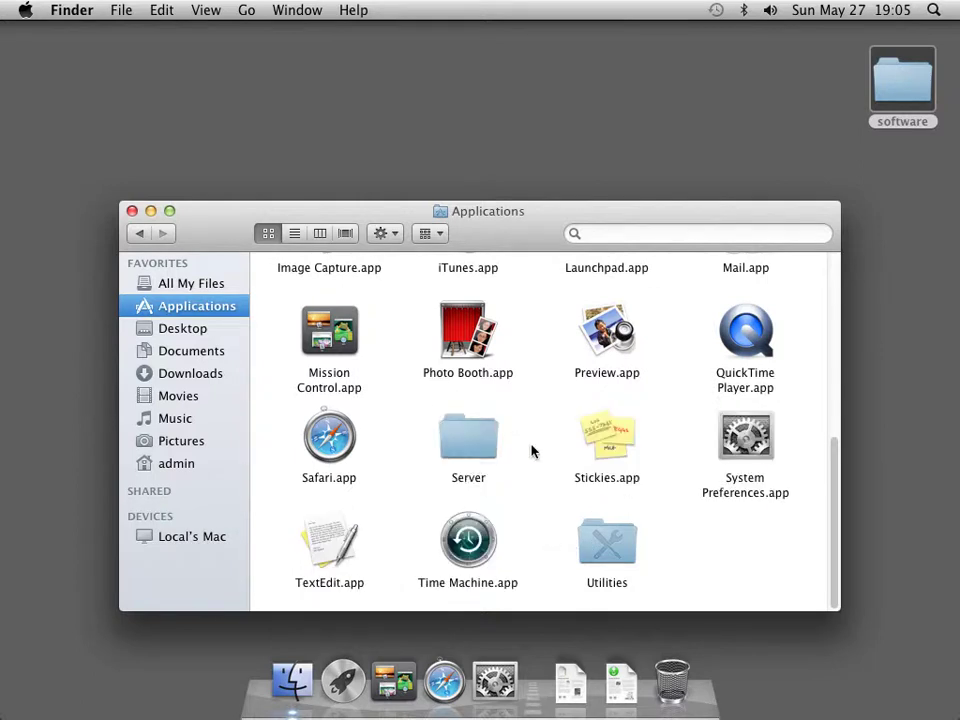
Paste Server.app into the Server folder and launch it from there
double_click(474, 444)
right_click(474, 376)
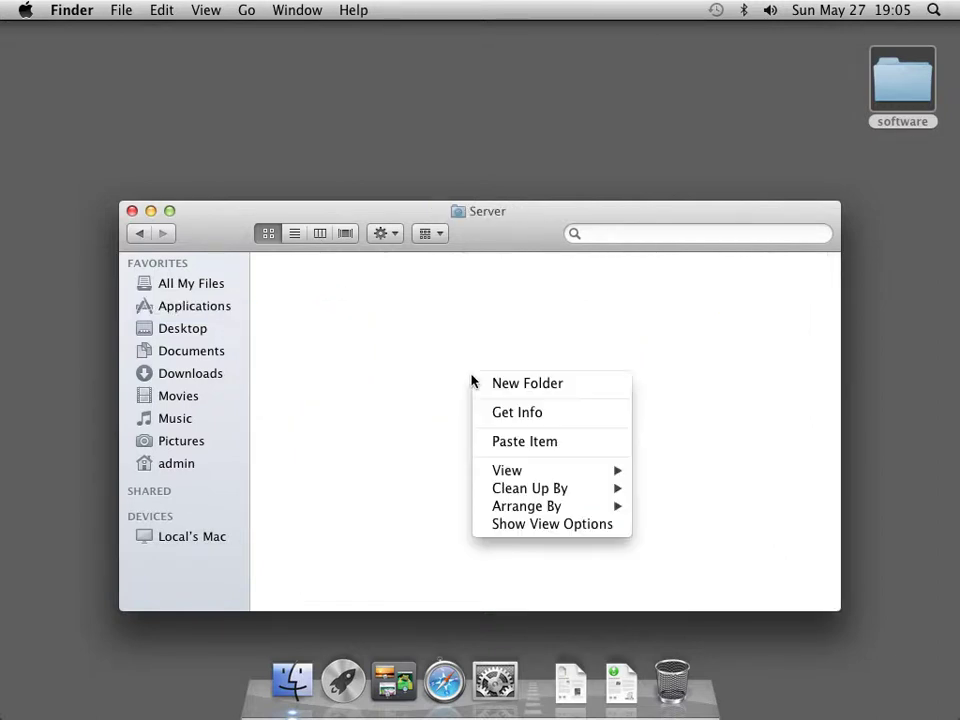
left_click(497, 441)
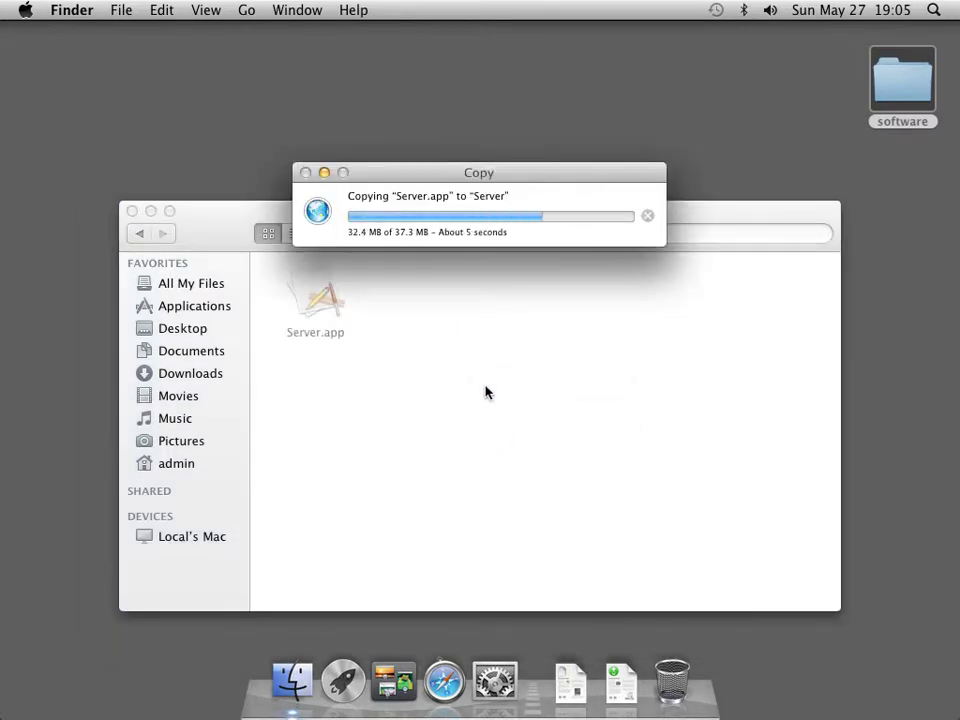
left_click(140, 235)
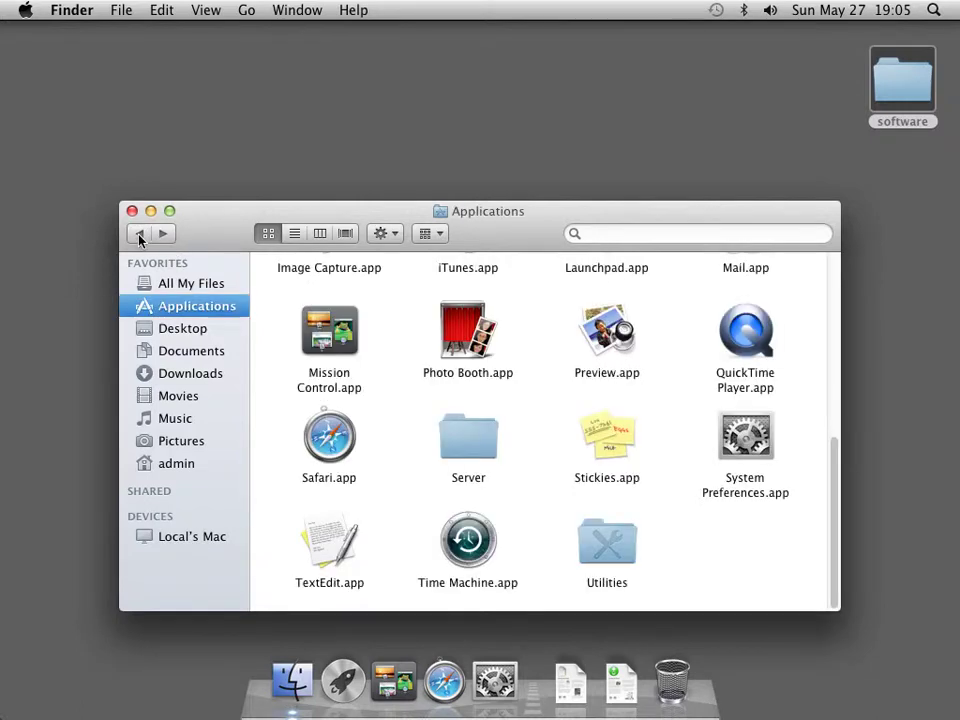
double_click(474, 445)
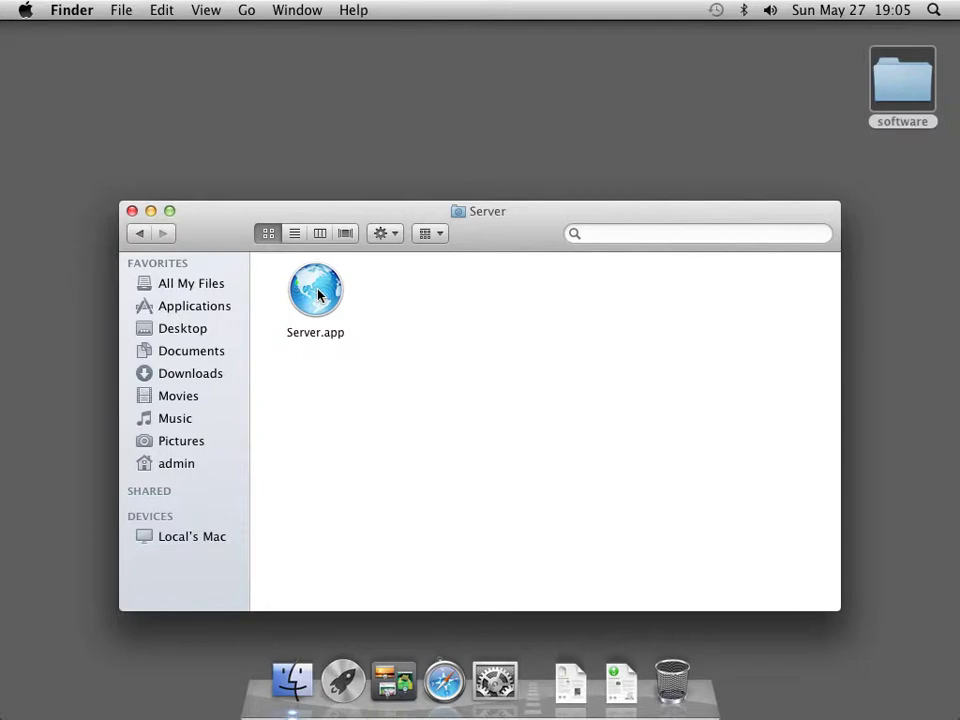
double_click(318, 294)
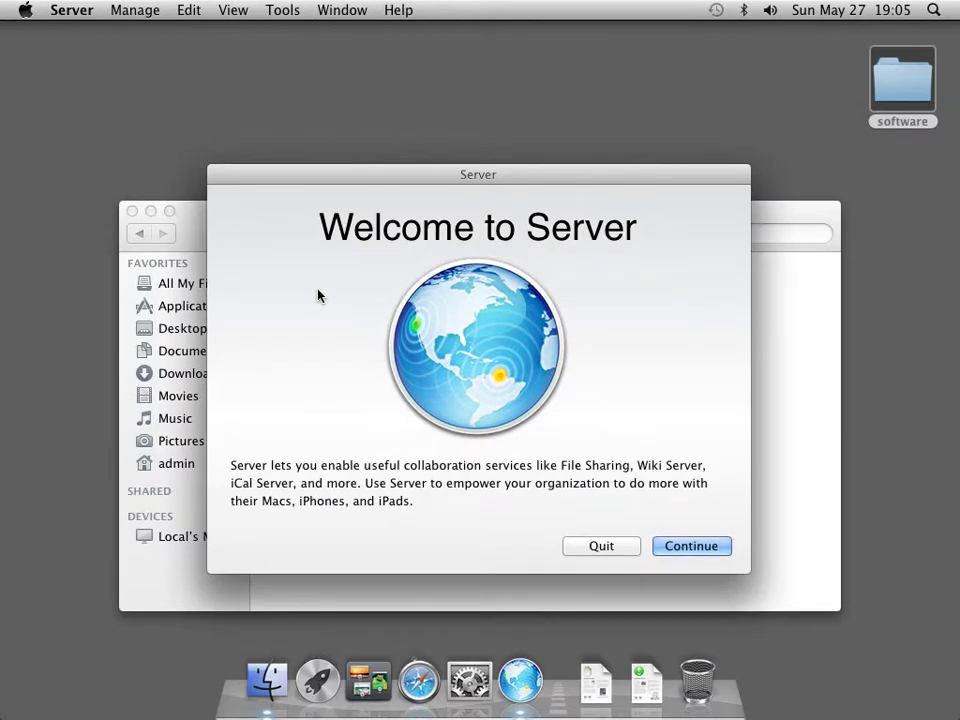
Agree to the licence and install the server software, authorising with the admin password
left_click(680, 549)
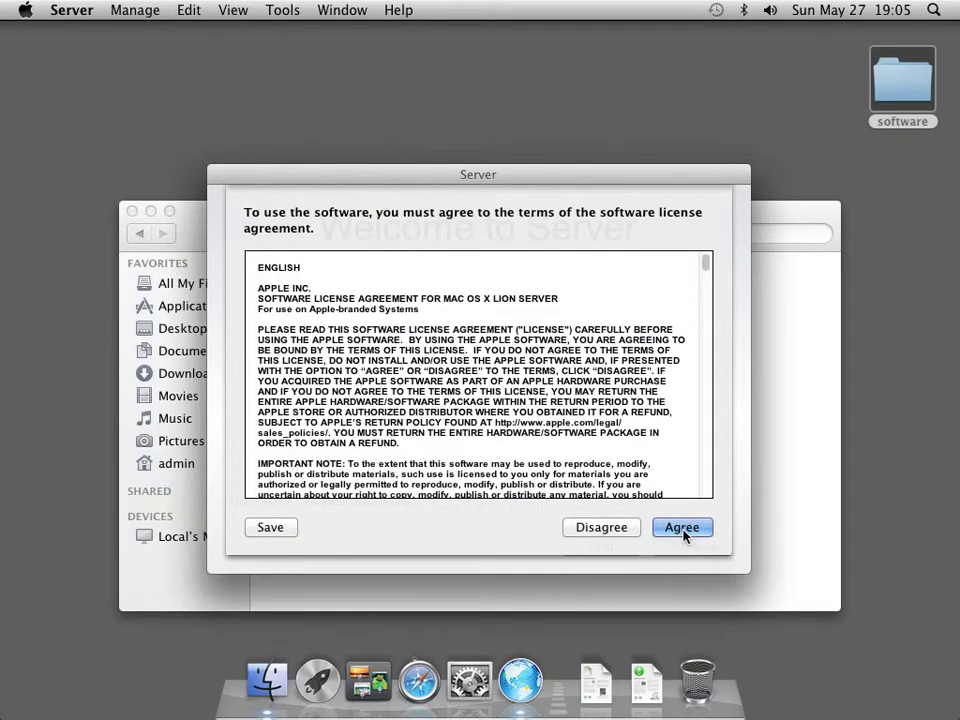
left_click(682, 528)
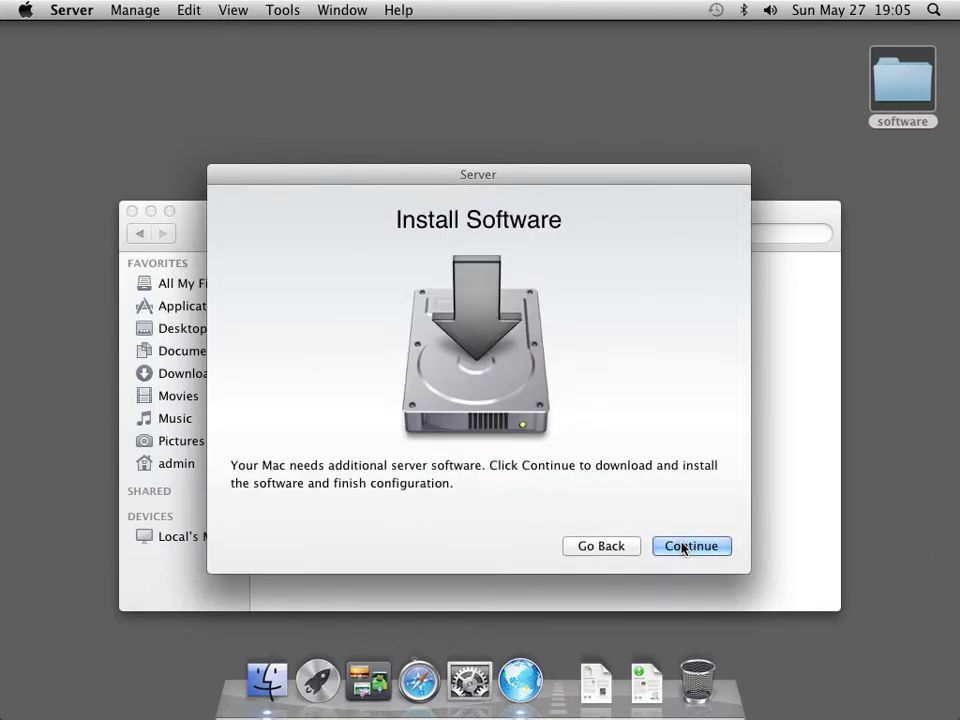
left_click(684, 547)
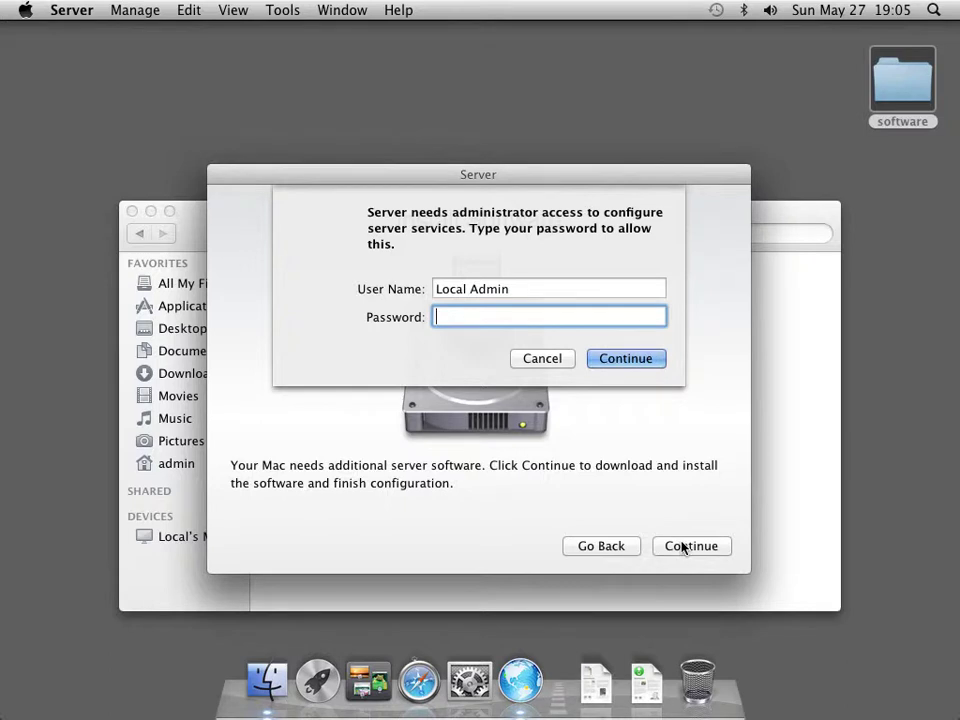
type("•••••••")
key("Return")
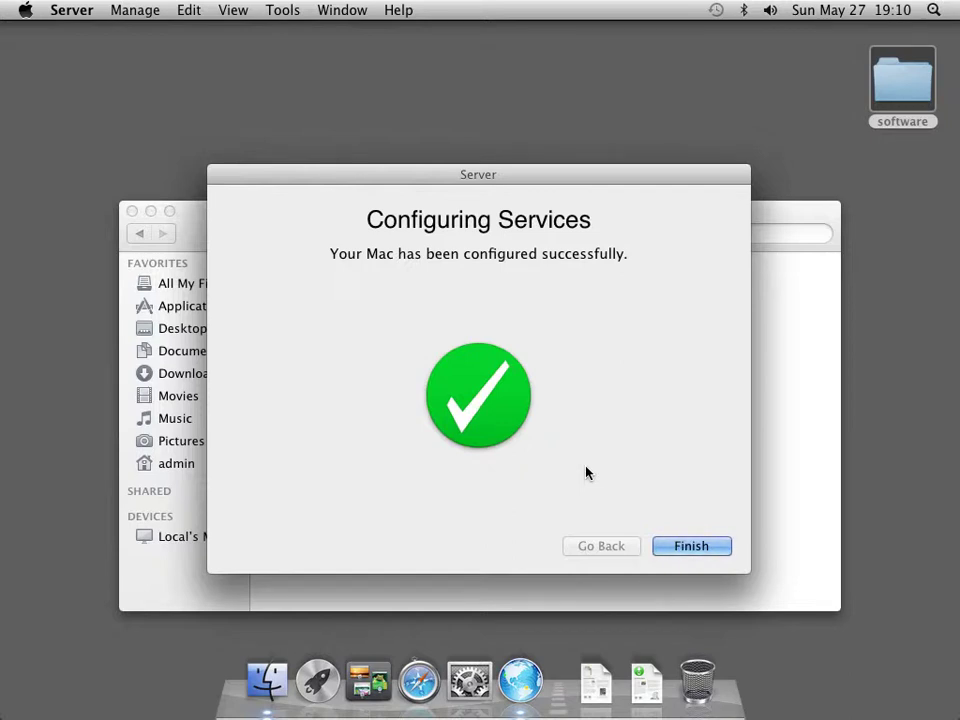
Finish the Server configuration, scroll through the services and hardware list, and quit Server
left_click(677, 545)
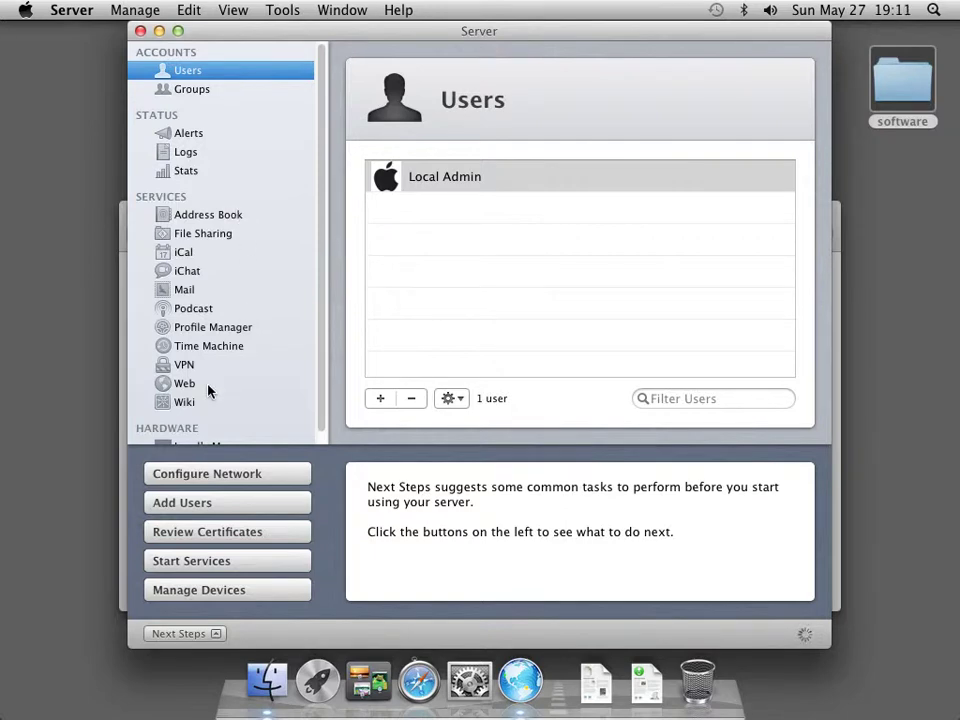
scroll(321, 395, "down", 1)
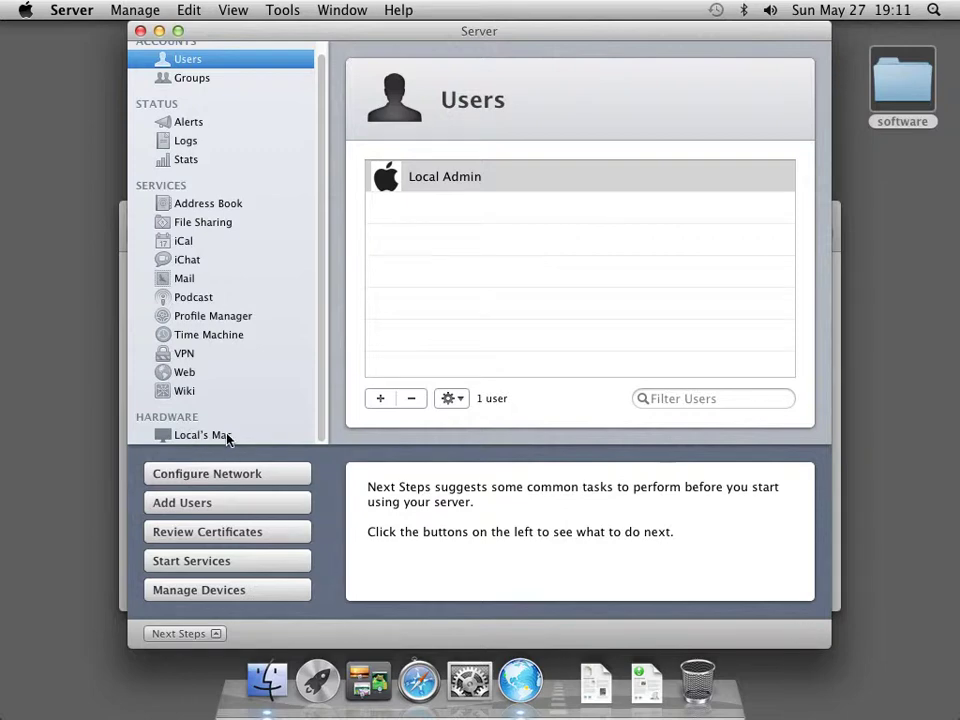
left_click(76, 15)
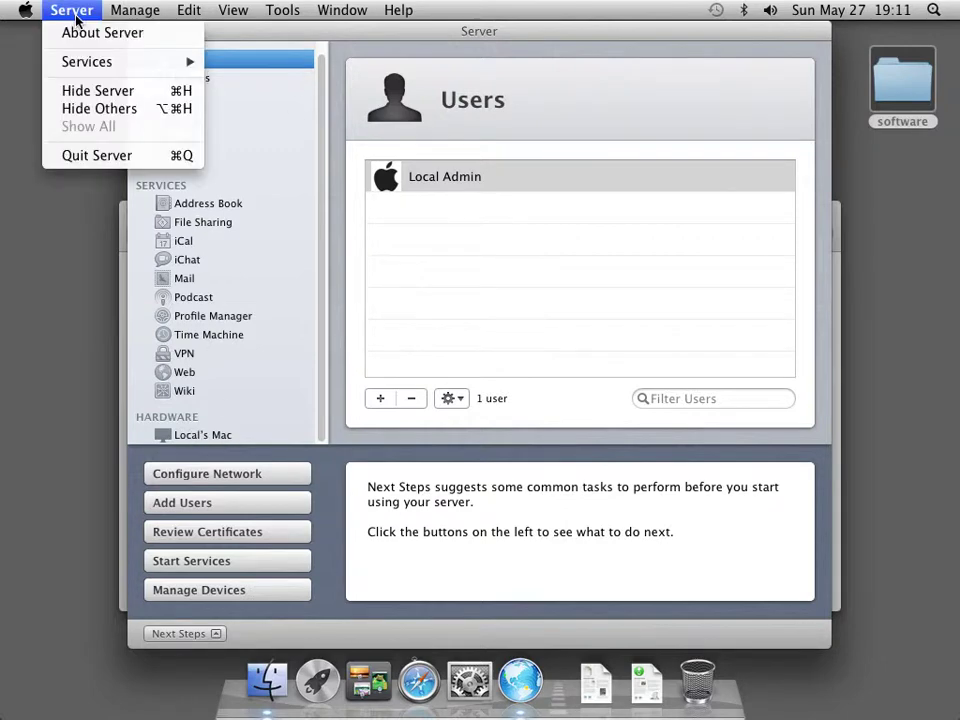
left_click(93, 156)
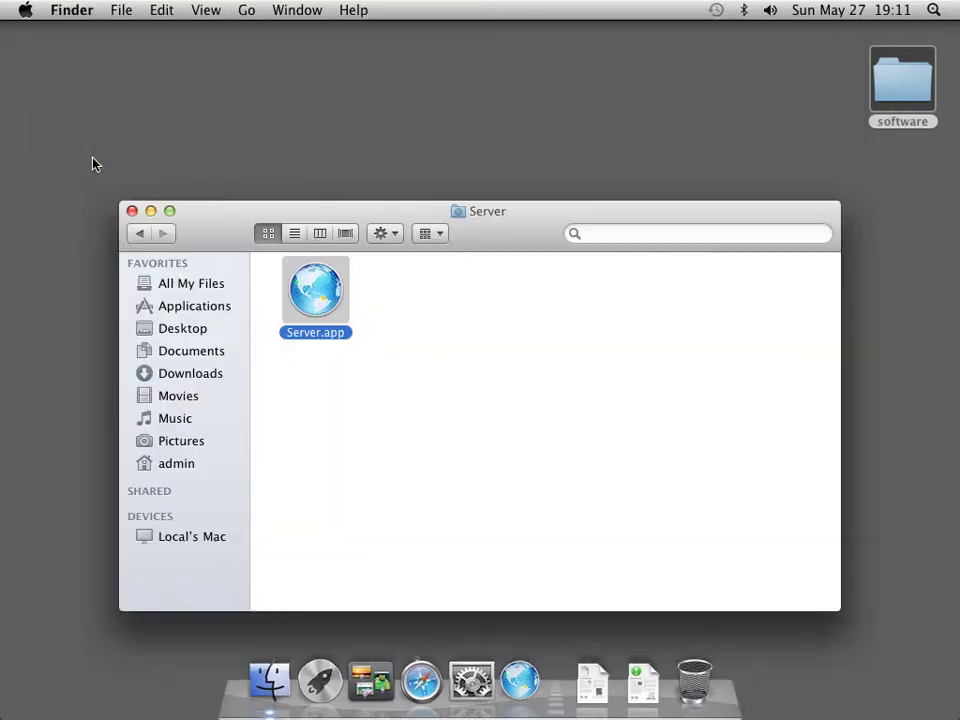
Close the Server folder and open ServerAdminTools10.7.dmg from the desktop software folder
left_click(131, 211)
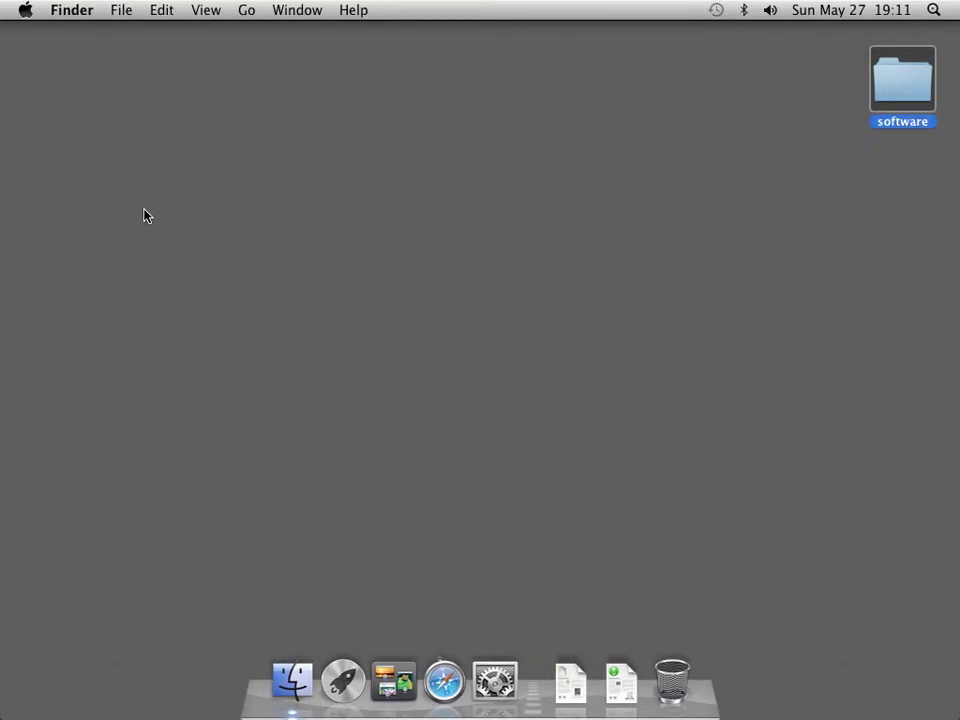
double_click(900, 92)
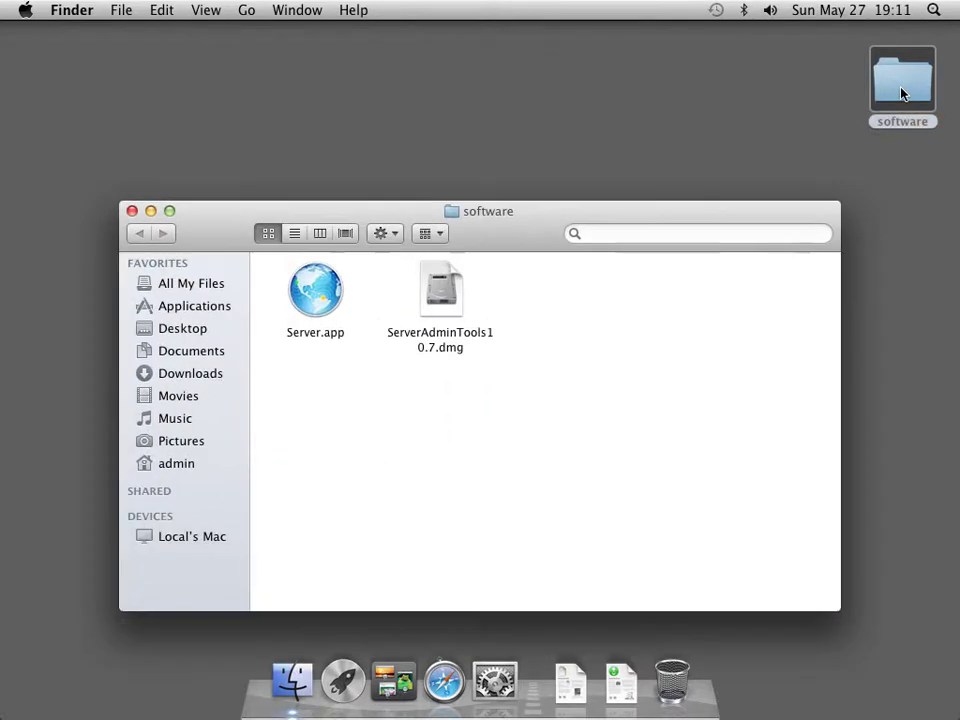
left_click(444, 283)
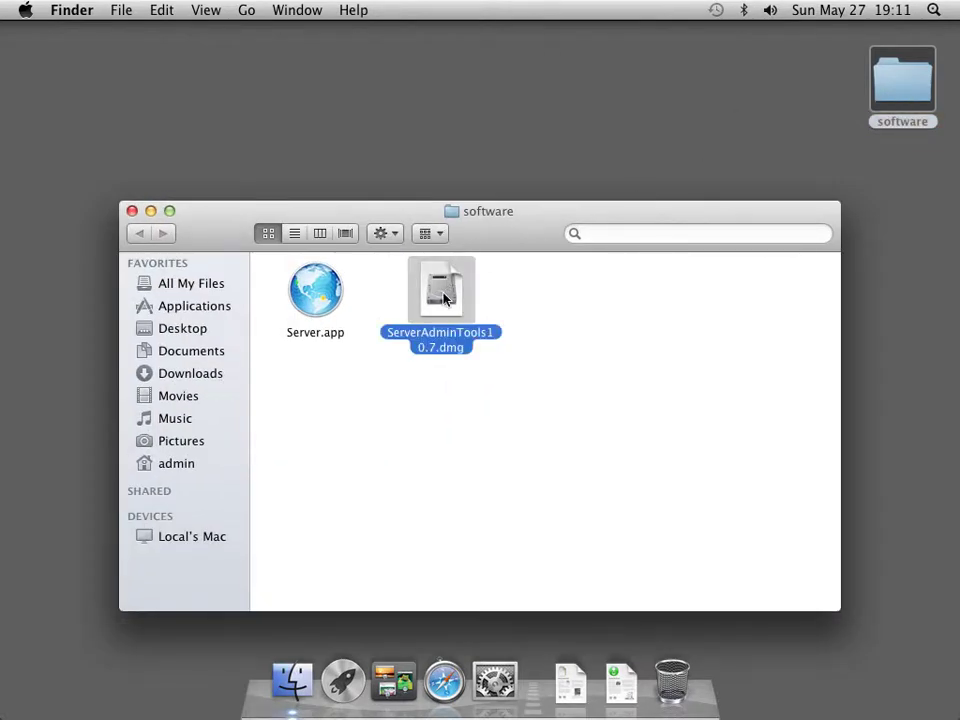
double_click(444, 297)
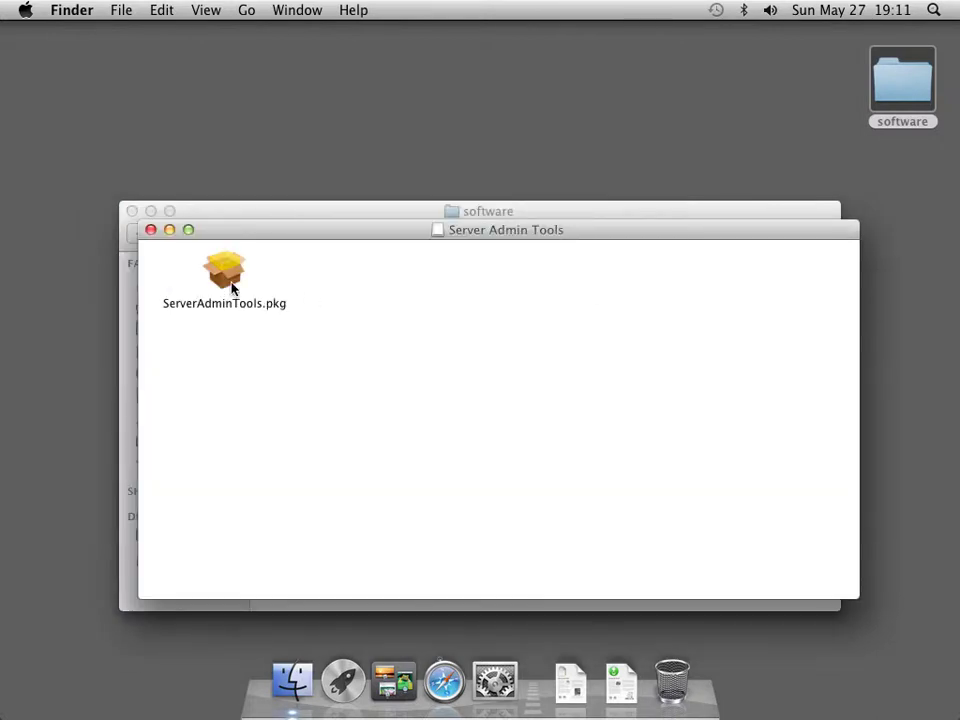
Run ServerAdminTools.pkg, agree to the licence, and do a standard install on Macintosh HD with the admin password
double_click(231, 284)
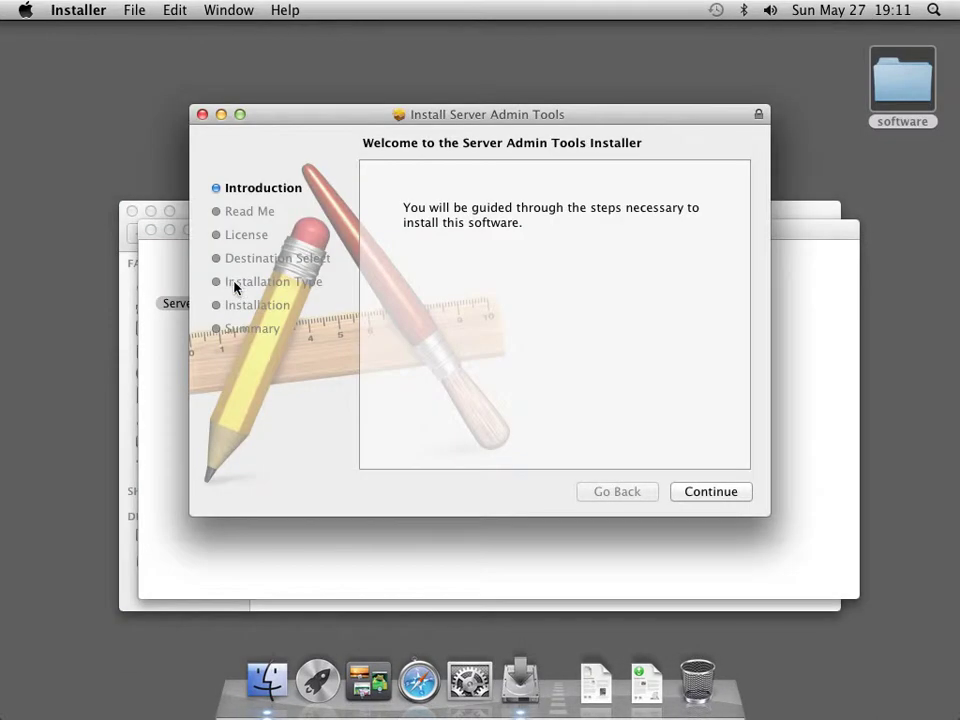
left_click(707, 493)
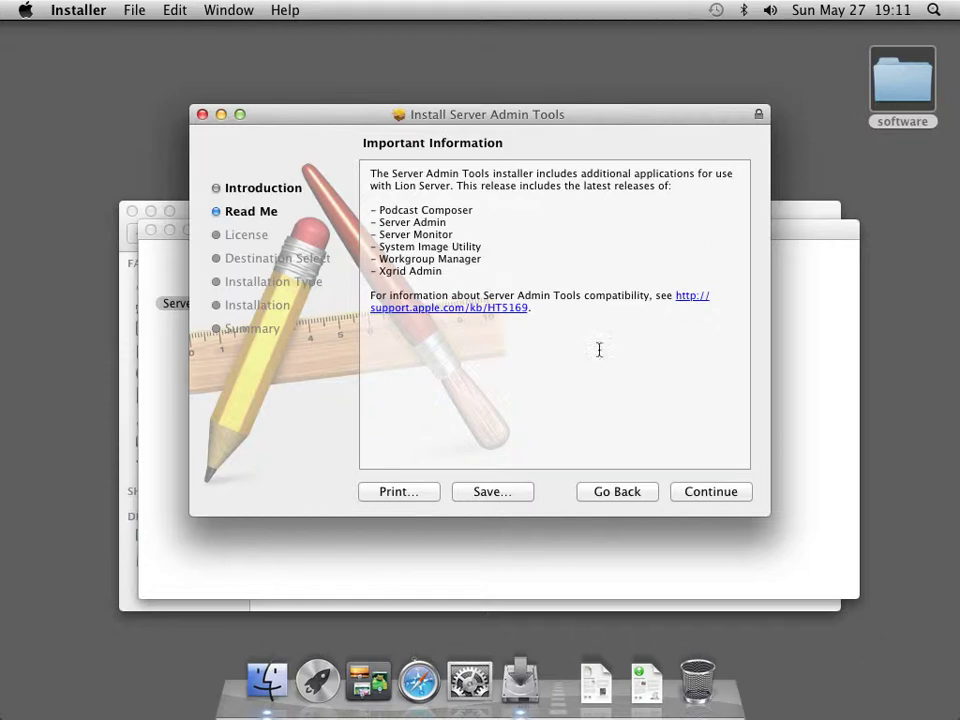
left_click(703, 497)
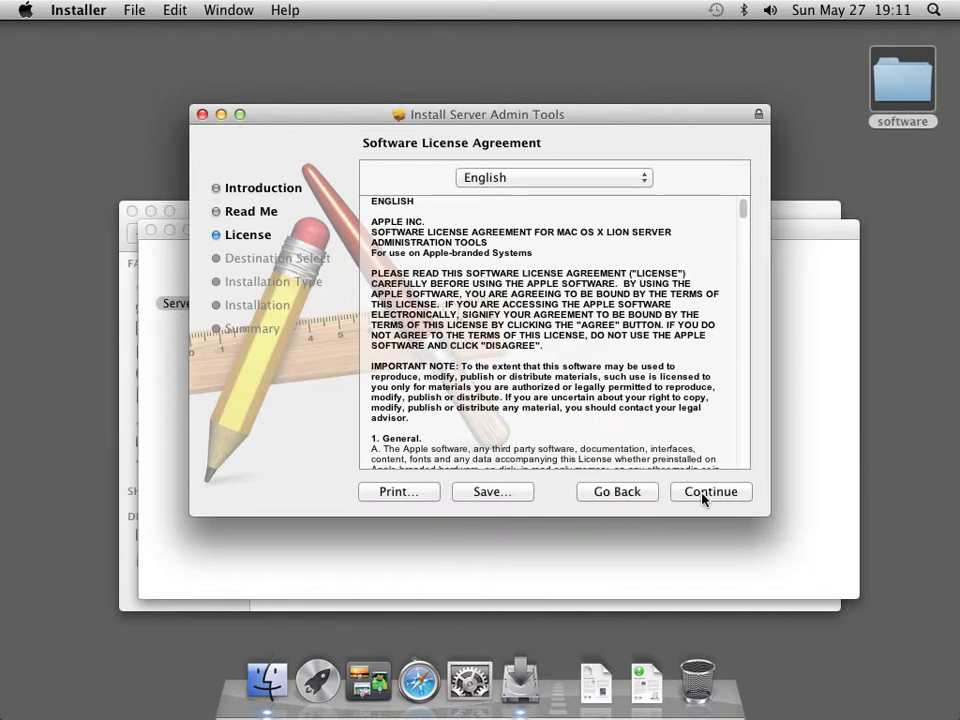
left_click(703, 497)
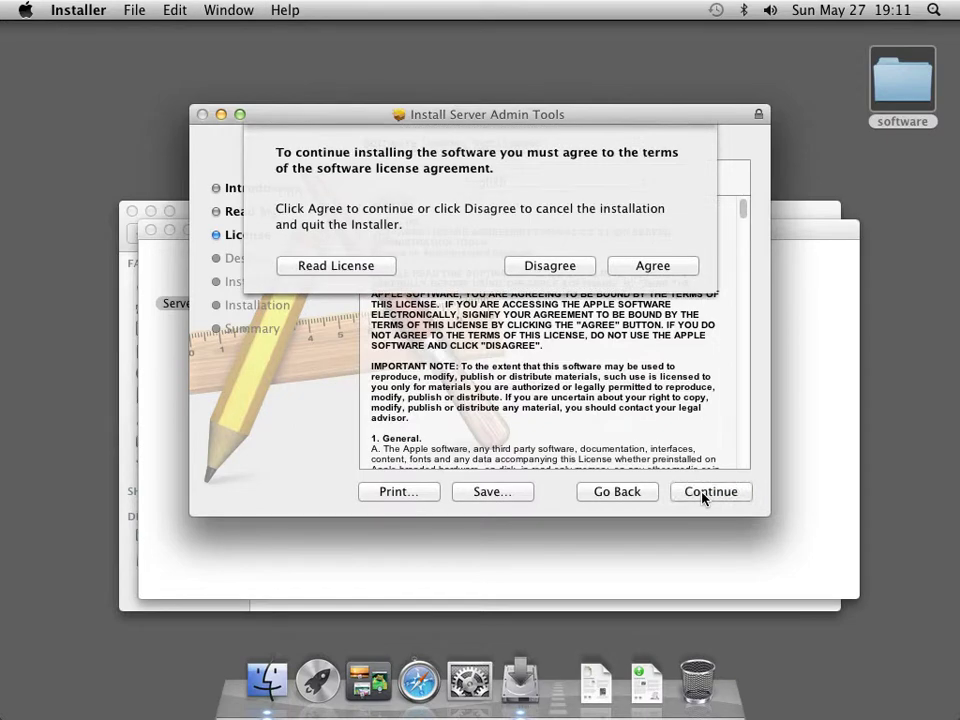
left_click(655, 243)
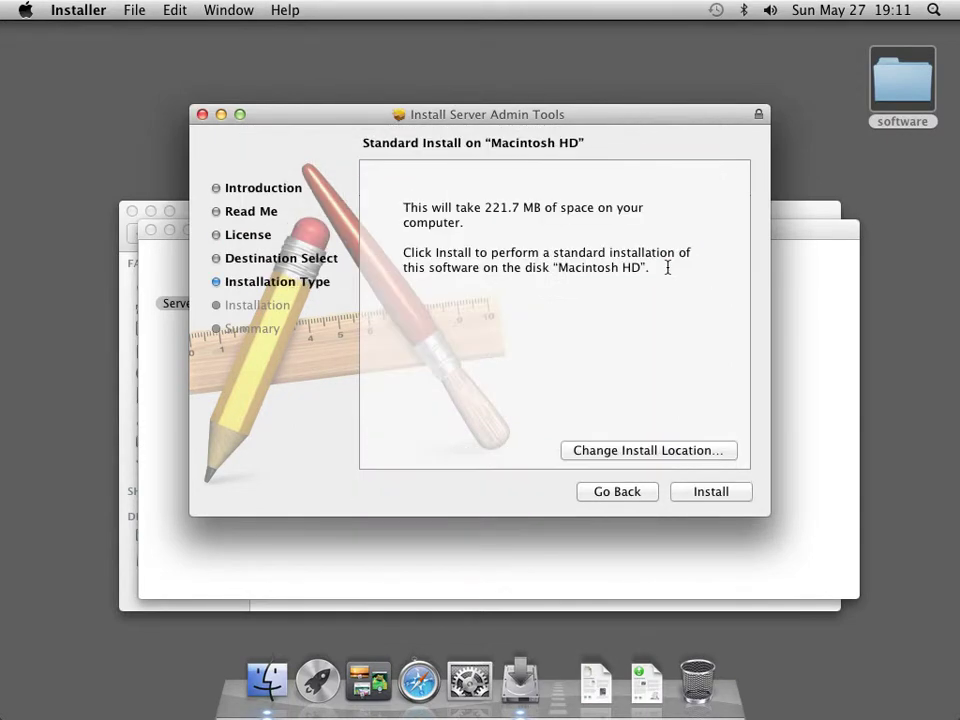
left_click(691, 492)
type("•••••••")
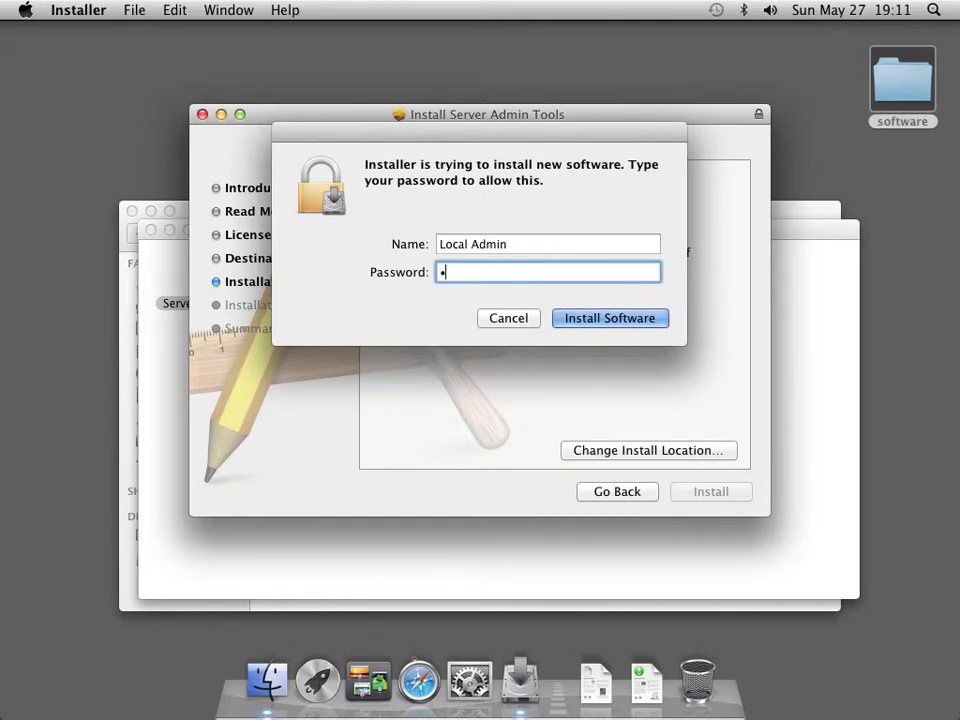
key("Return")
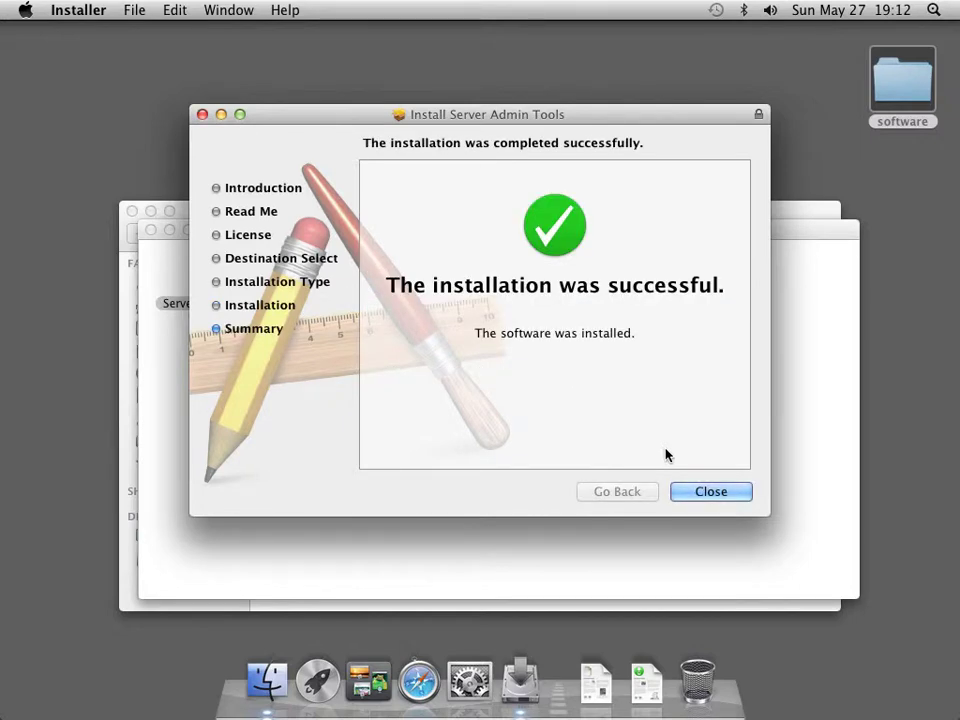
Close the installer and disk windows, then browse the Server folder inside Applications
left_click(710, 492)
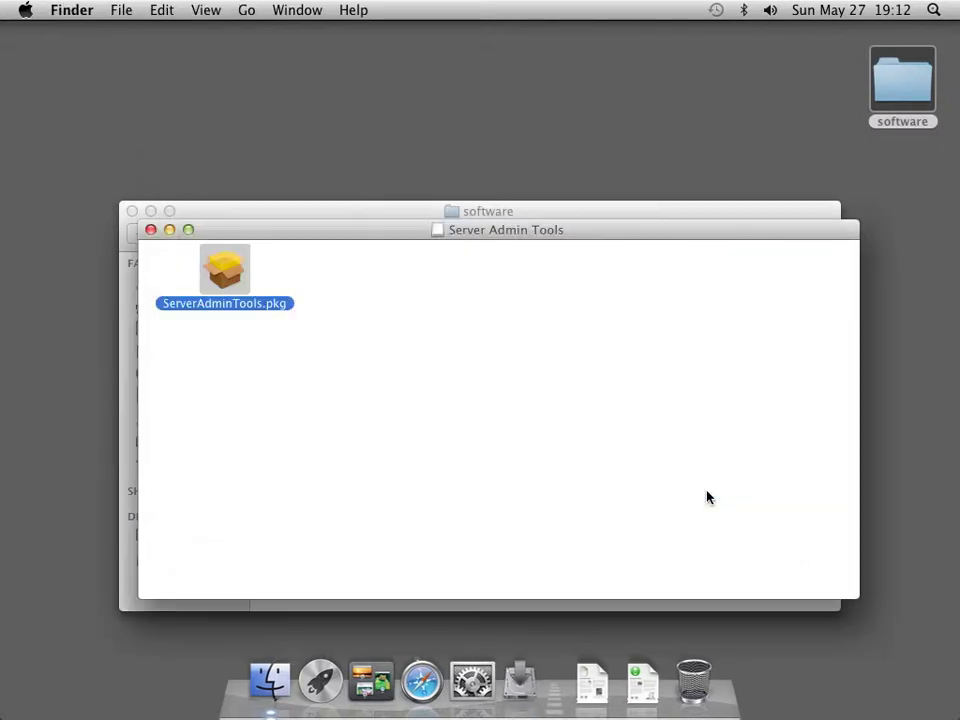
left_click(151, 230)
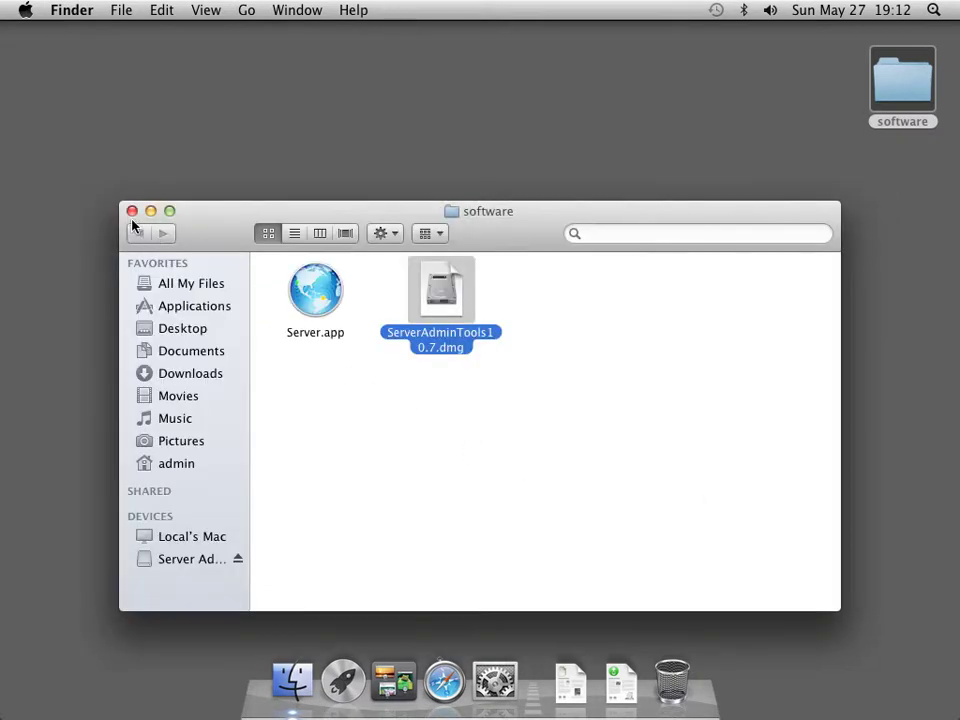
left_click(132, 211)
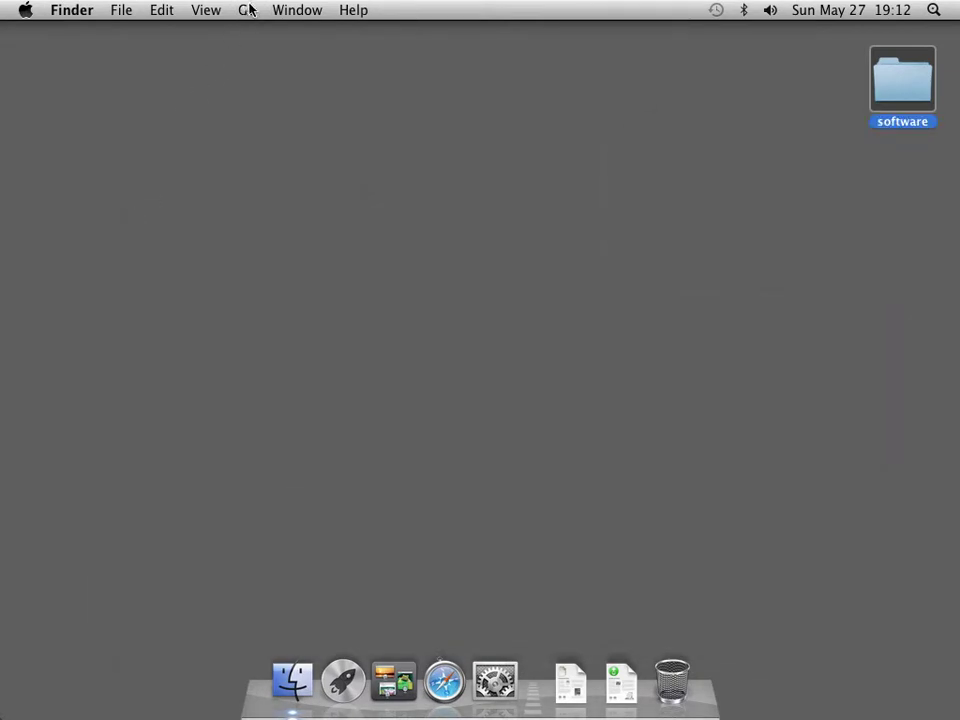
left_click(247, 10)
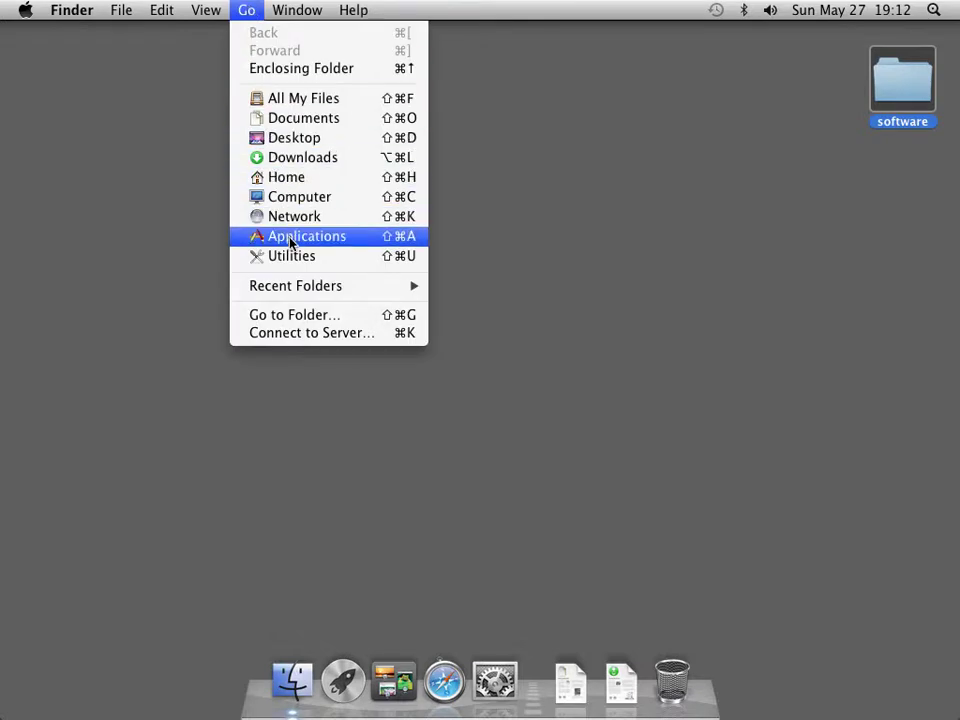
left_click(290, 238)
left_click(474, 436)
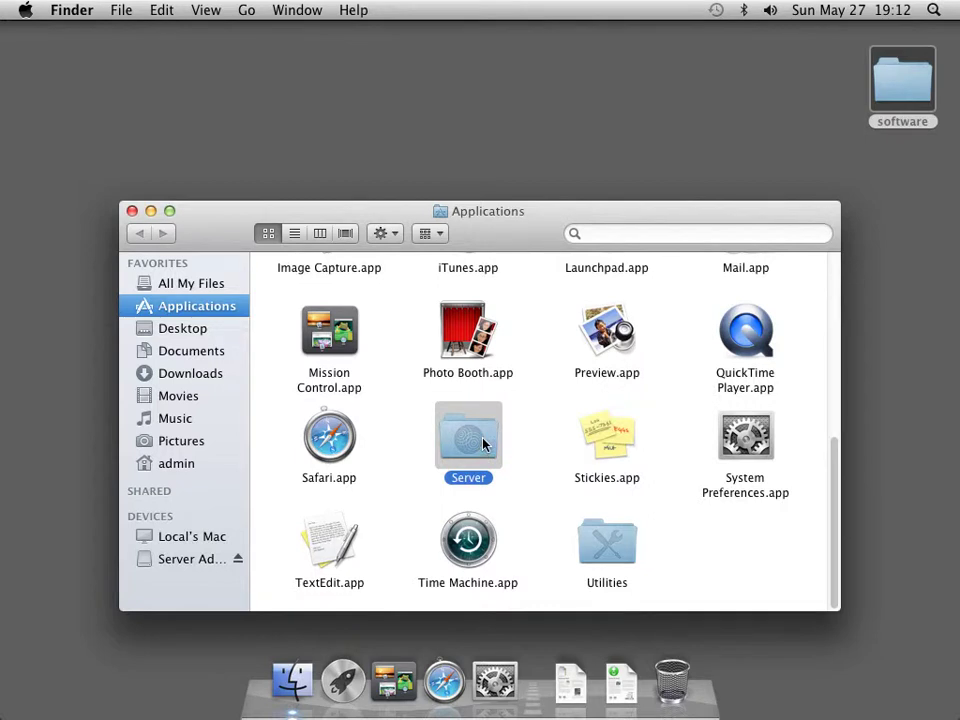
double_click(495, 444)
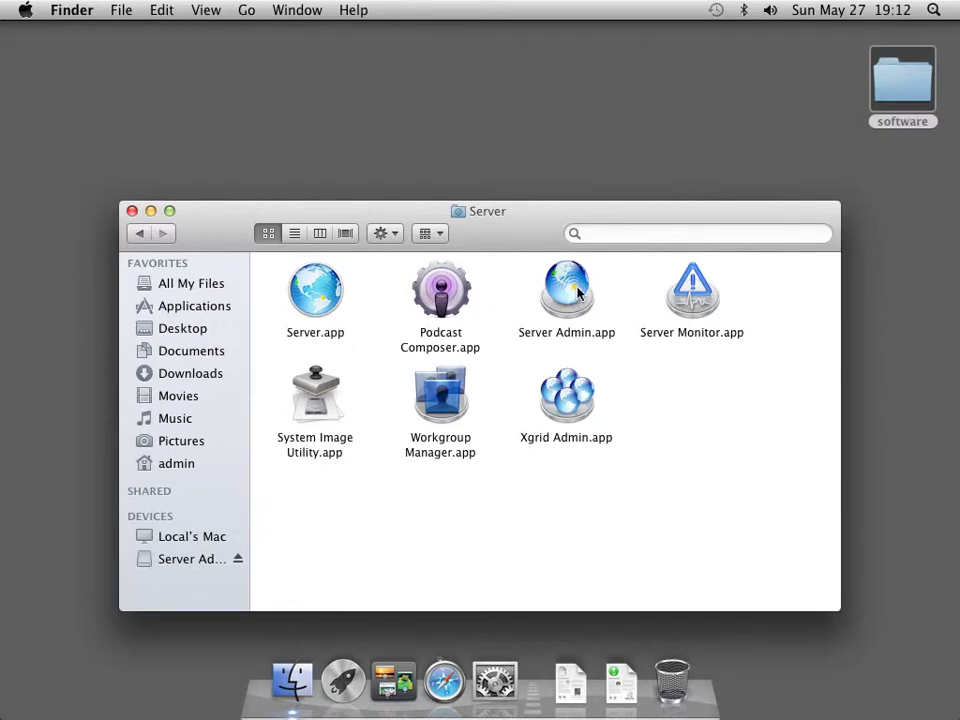
Drag the Server folder into the Dock, set its stack display, and open the stack
left_click(138, 234)
left_click(452, 437)
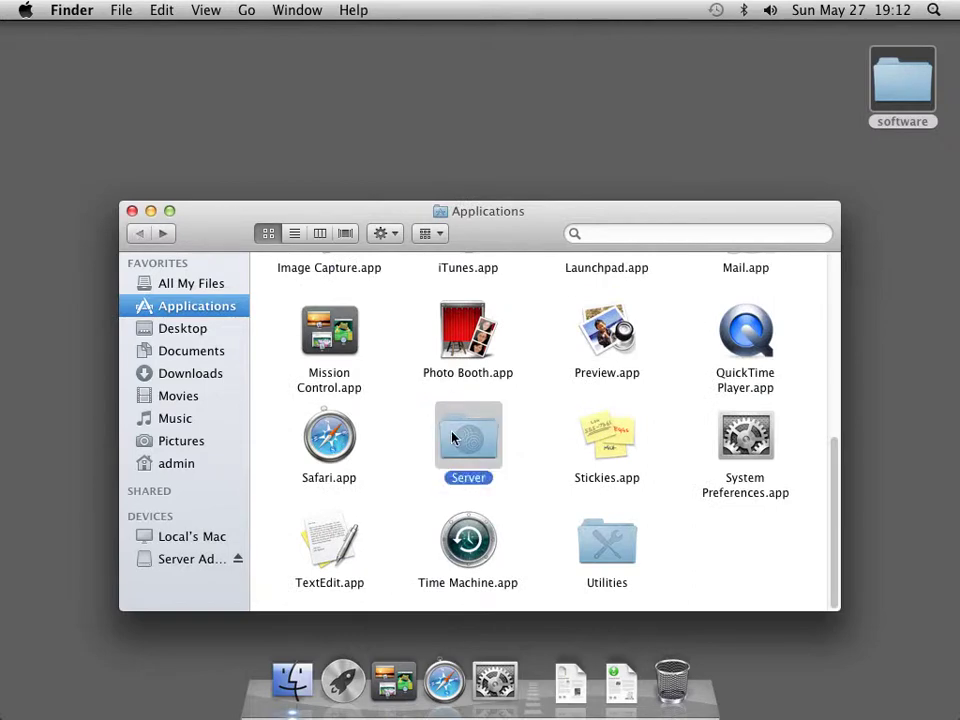
left_click_drag(480, 460, 545, 686)
right_click(545, 683)
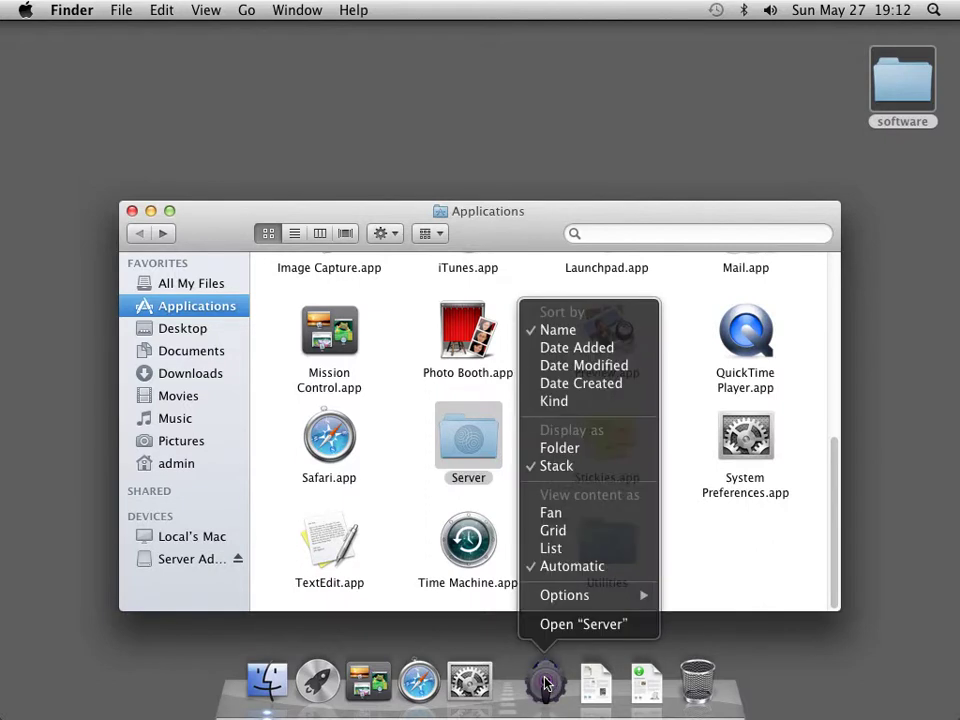
left_click(562, 545)
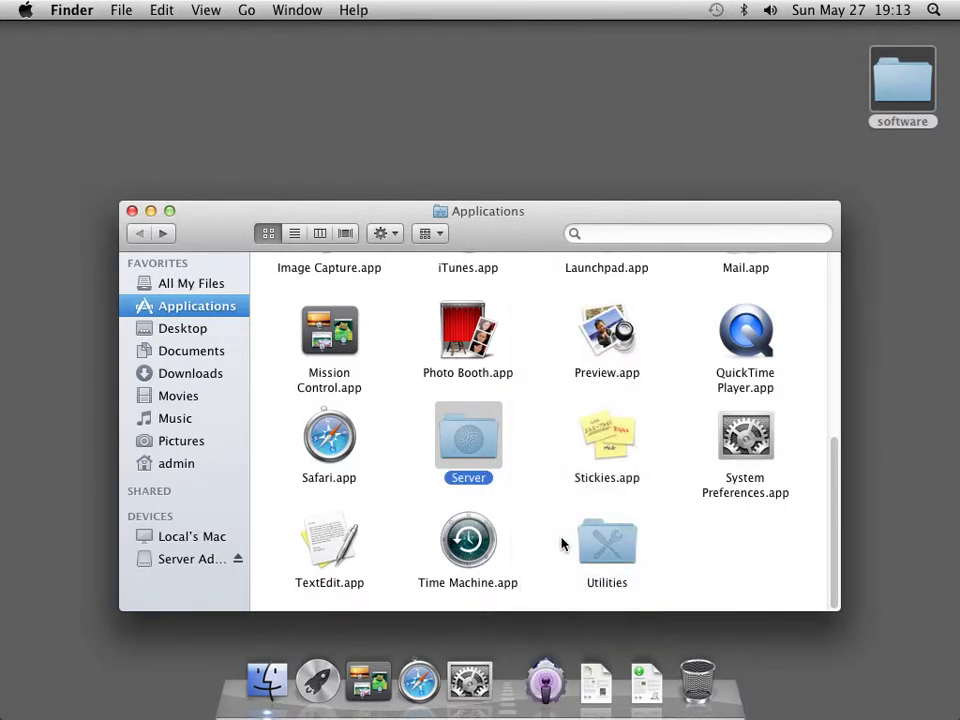
left_click(131, 211)
left_click(545, 683)
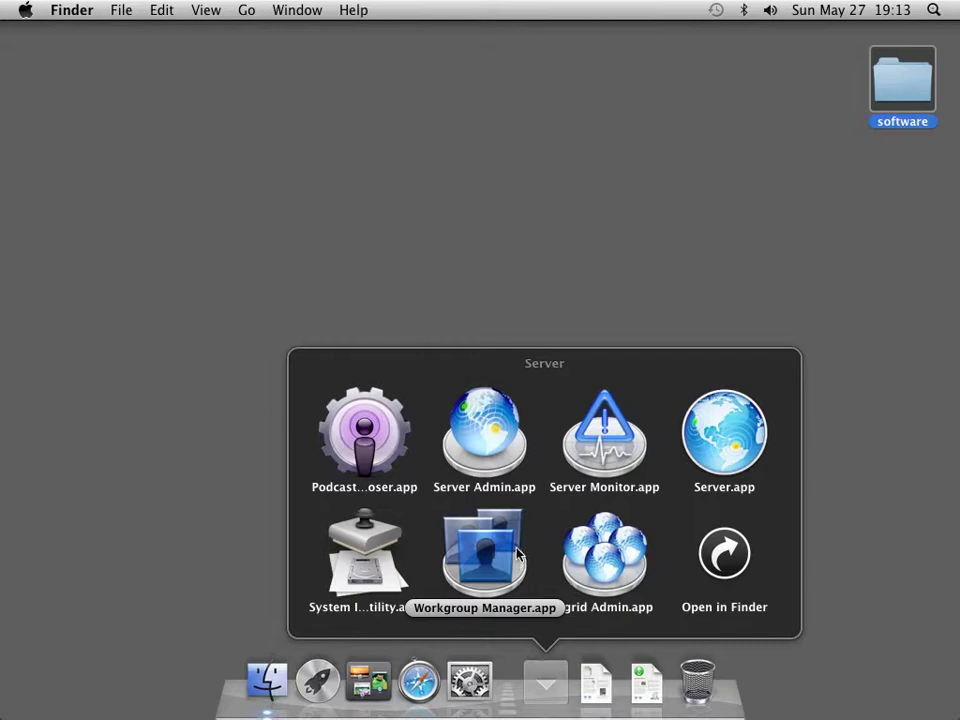
Launch Server Admin from the Server stack, cancel its connection prompt, and quit it
left_click(480, 452)
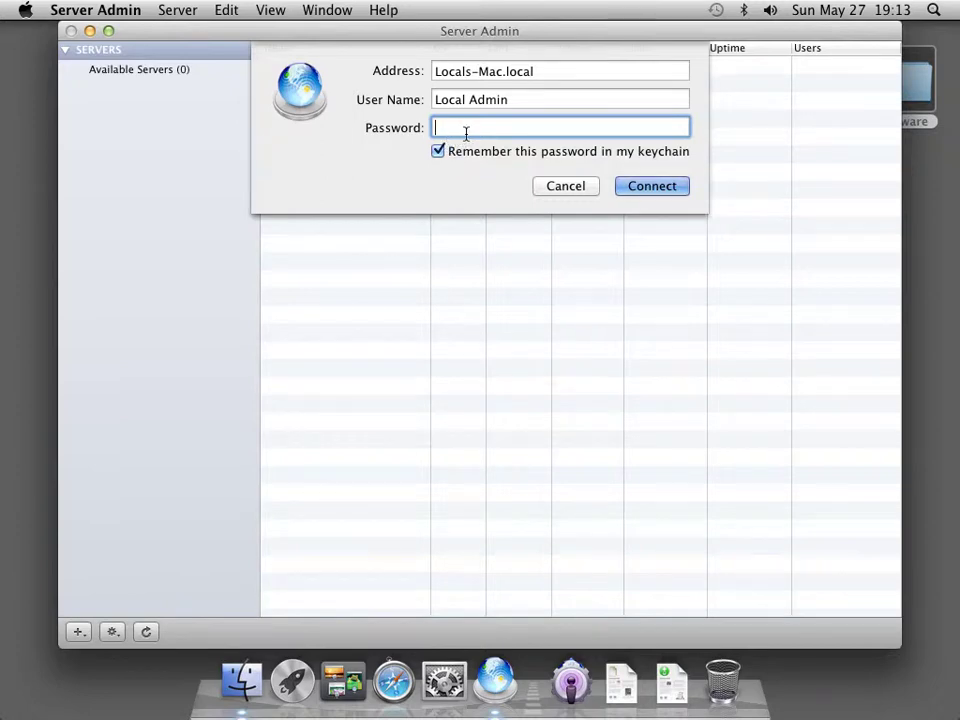
left_click(565, 186)
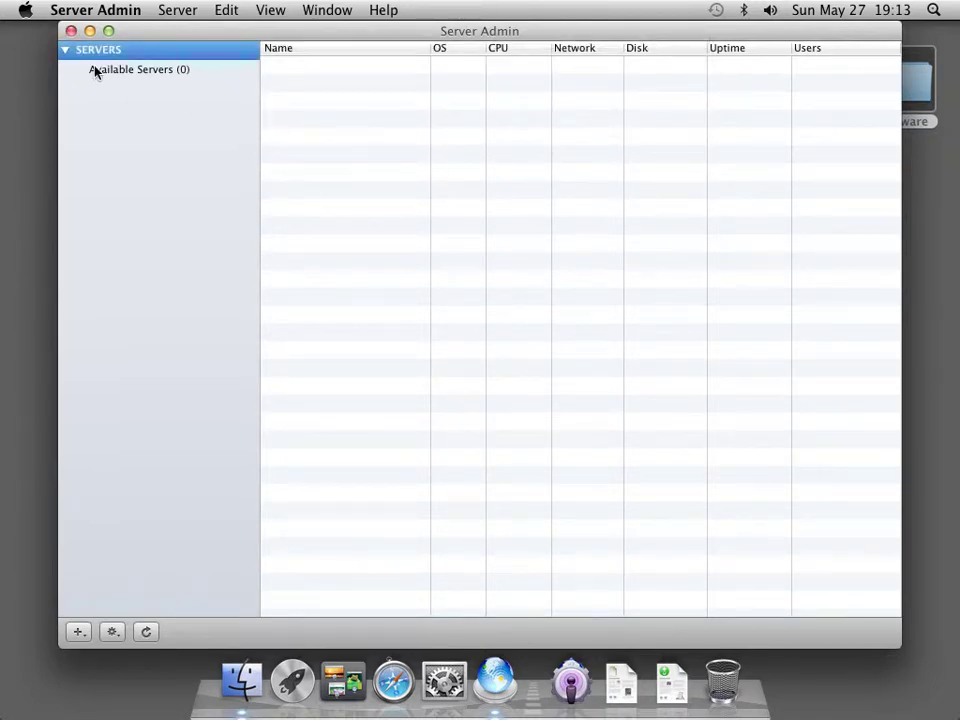
left_click(93, 10)
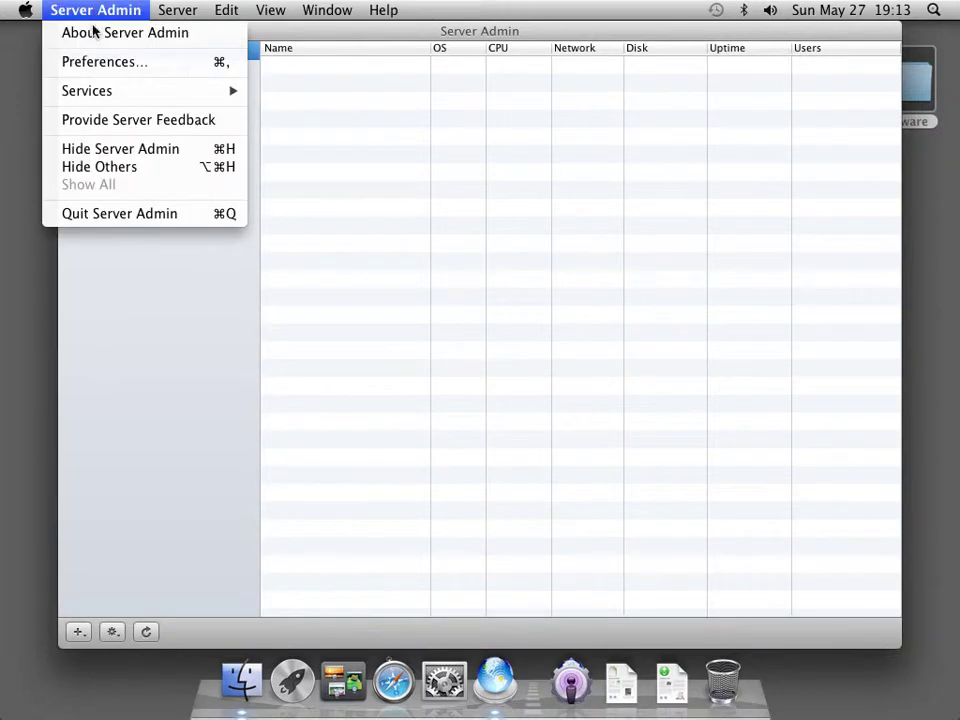
left_click(139, 213)
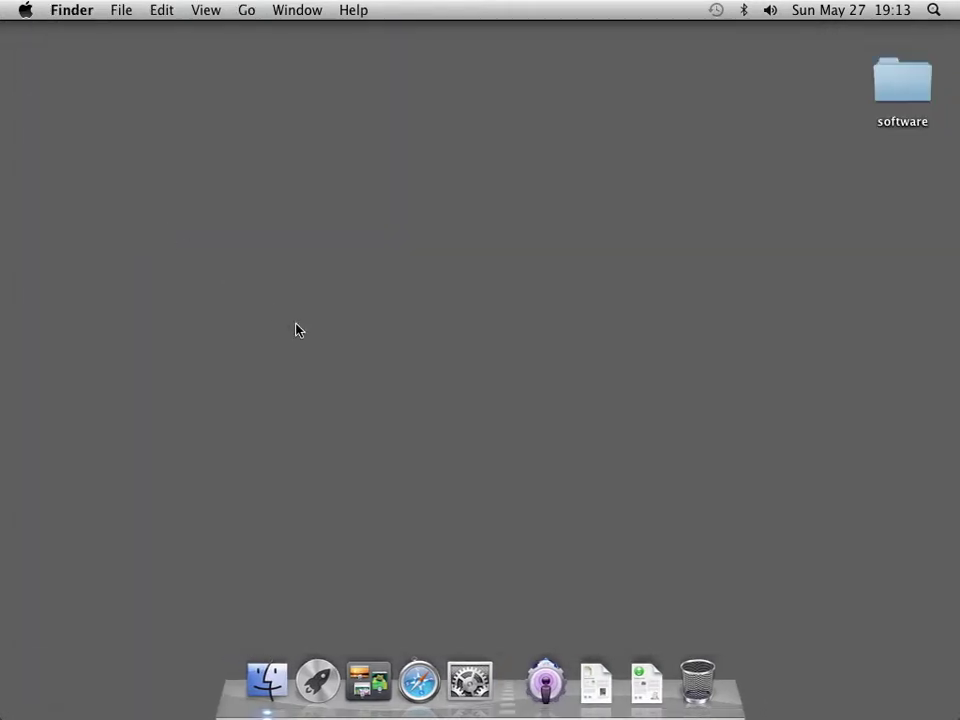
Change the Computer Name in Sharing to server1, giving server1.local, then close System Preferences
left_click(466, 682)
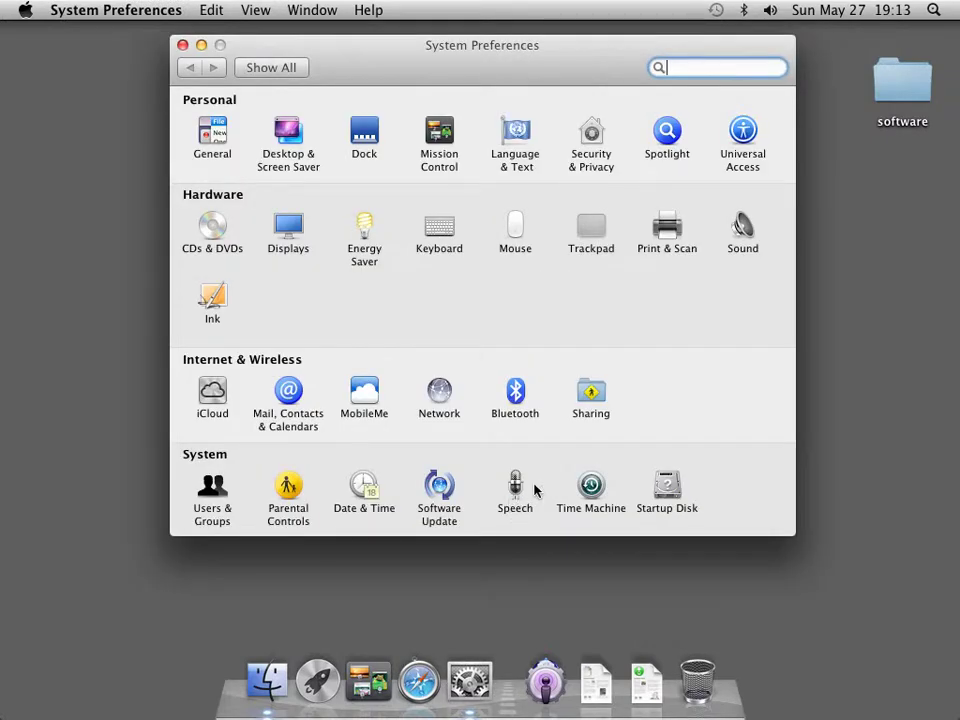
left_click(590, 390)
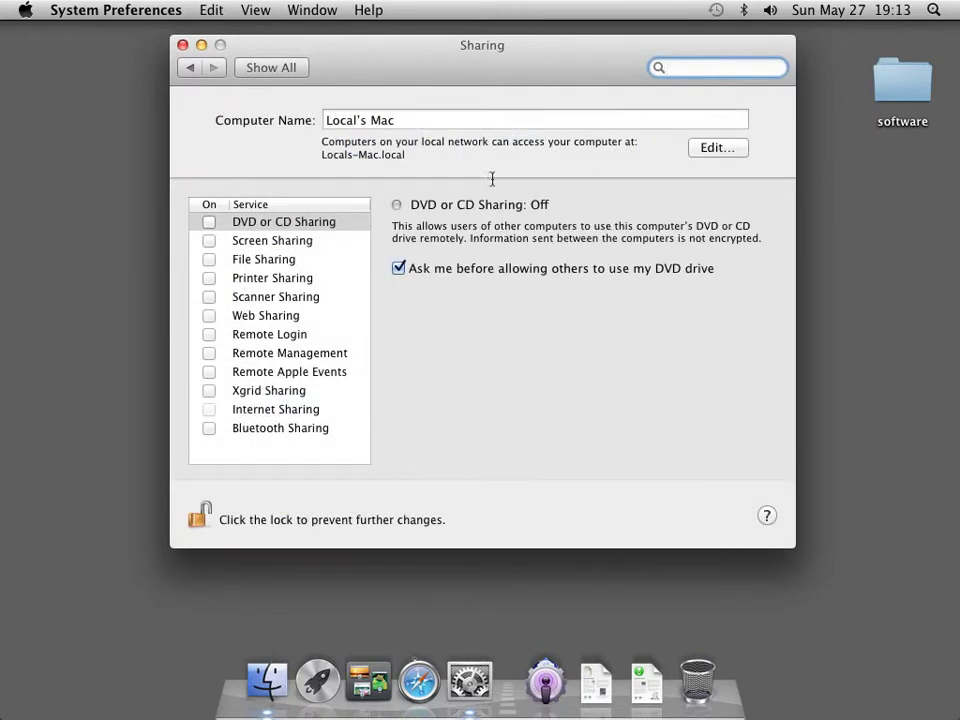
left_click_drag(441, 116, 326, 113)
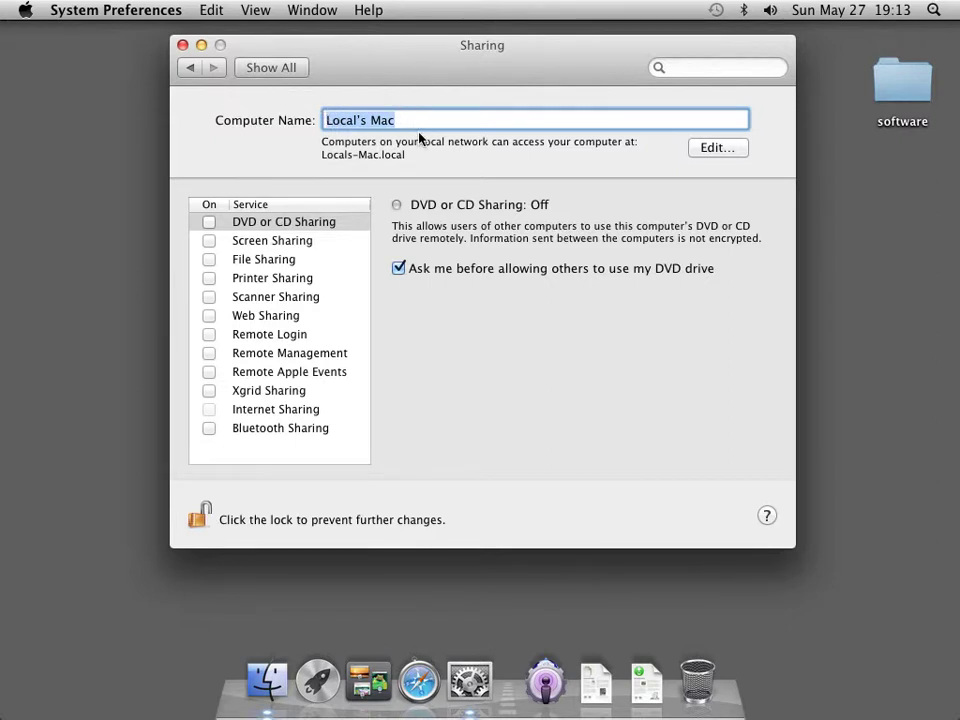
type("server")
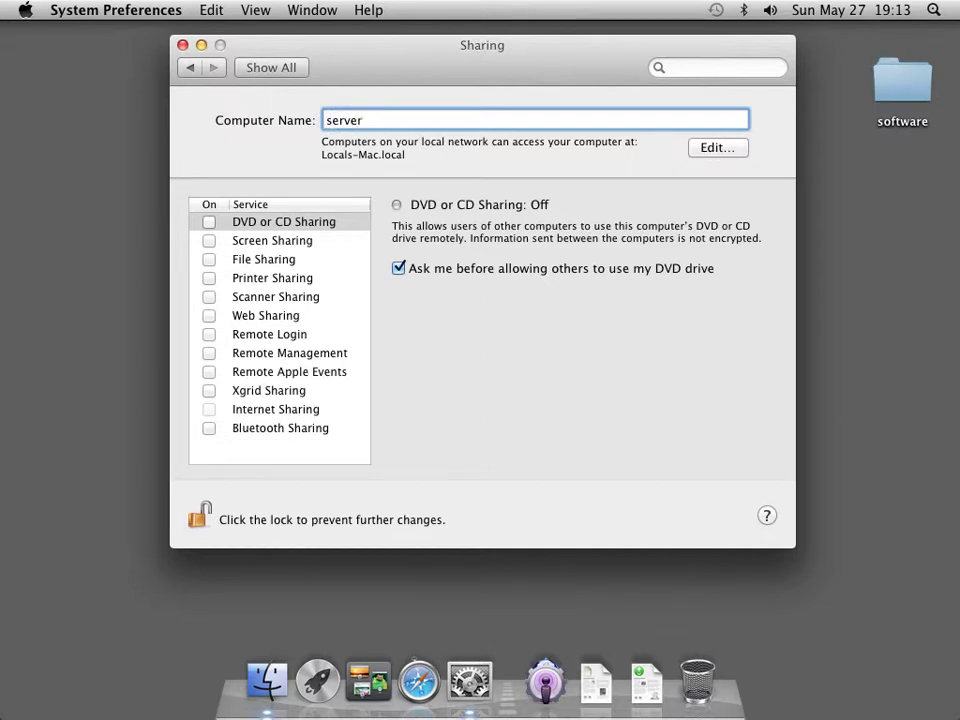
type("1")
key("Tab")
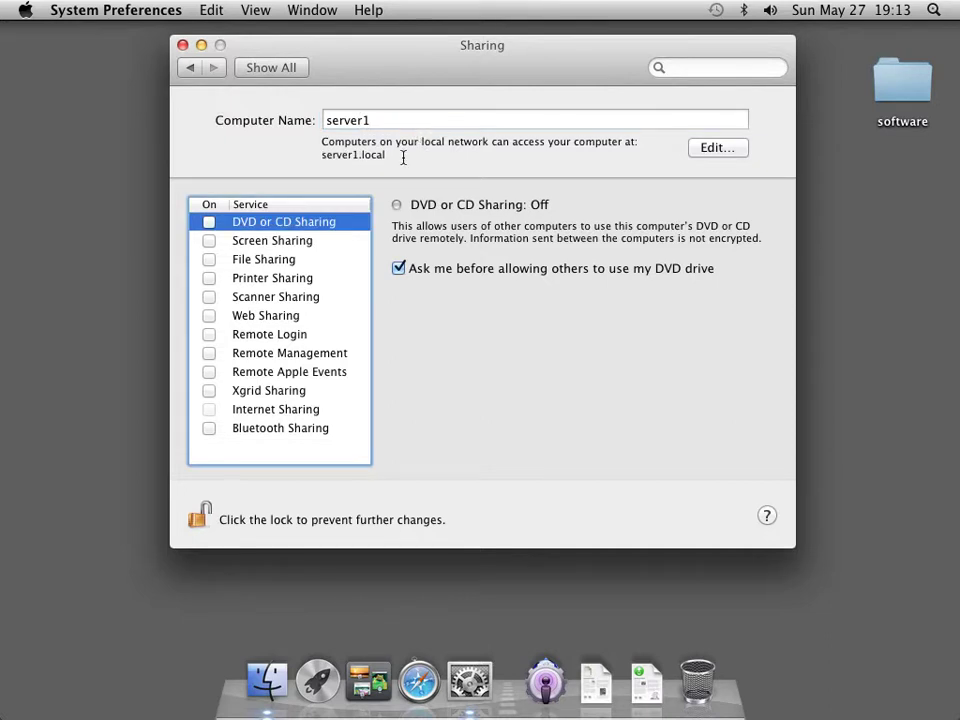
double_click(372, 155)
left_click_drag(372, 155, 312, 157)
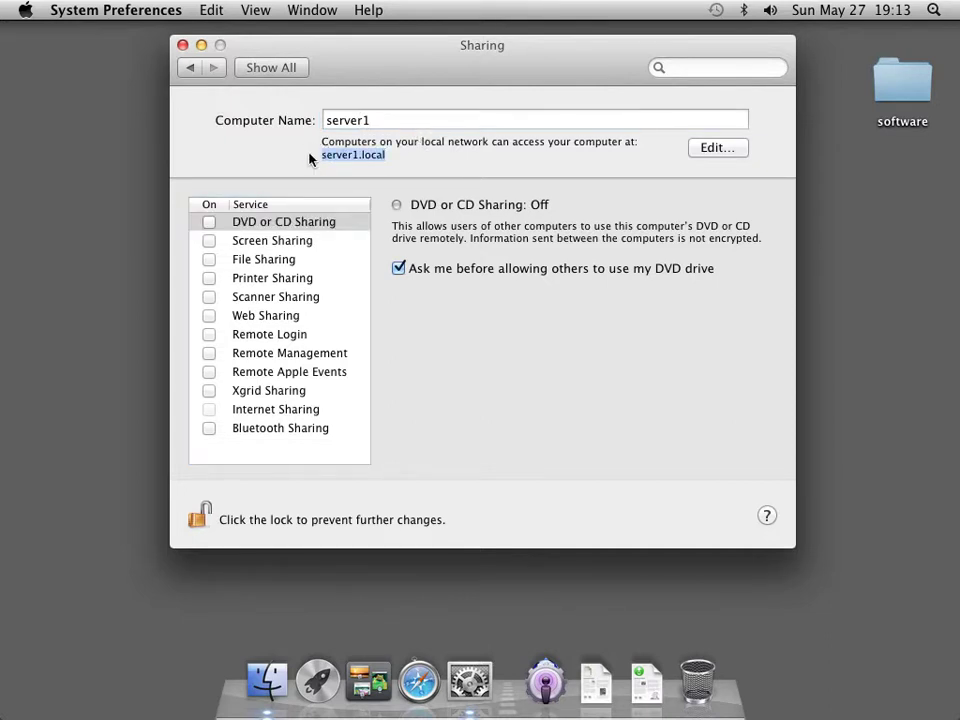
left_click(293, 70)
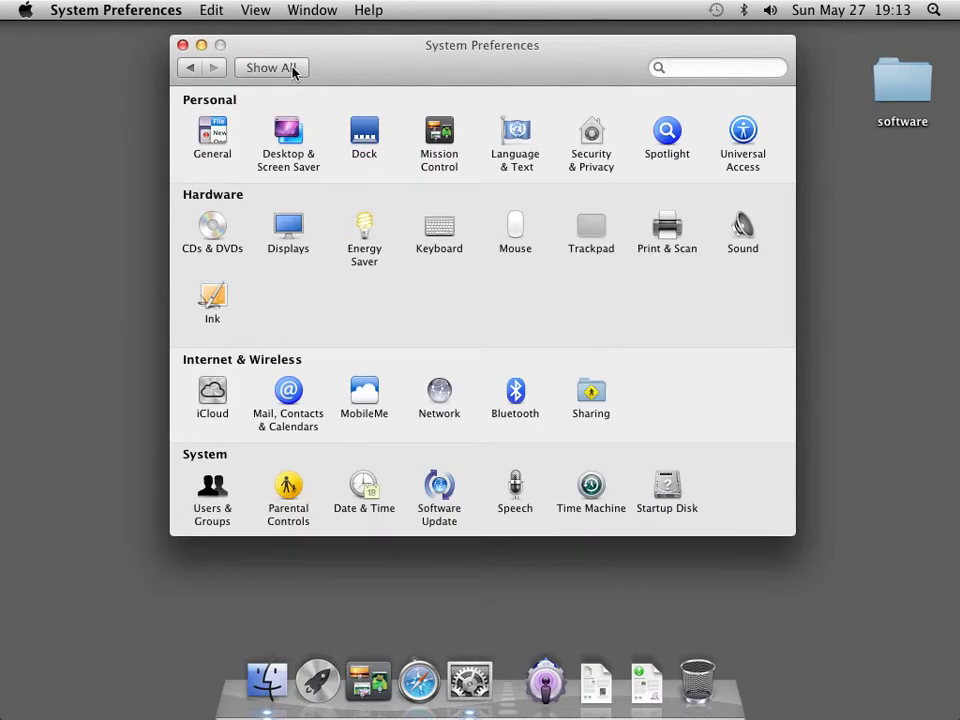
left_click(183, 46)
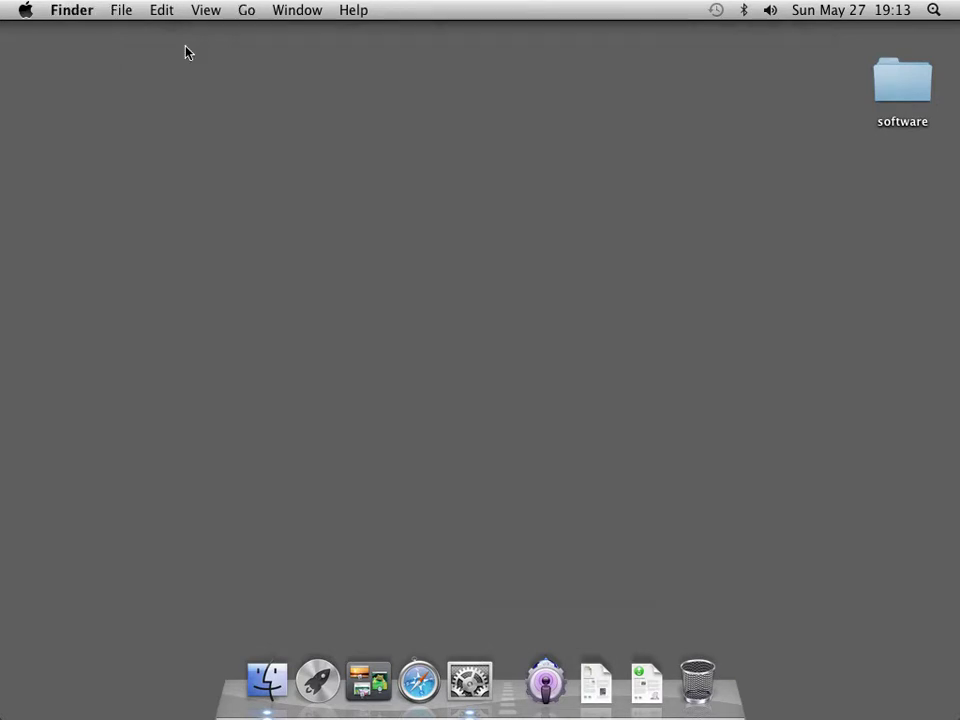
Launch Server, select server1 under Hardware, and edit the host name from its Network details
left_click(560, 680)
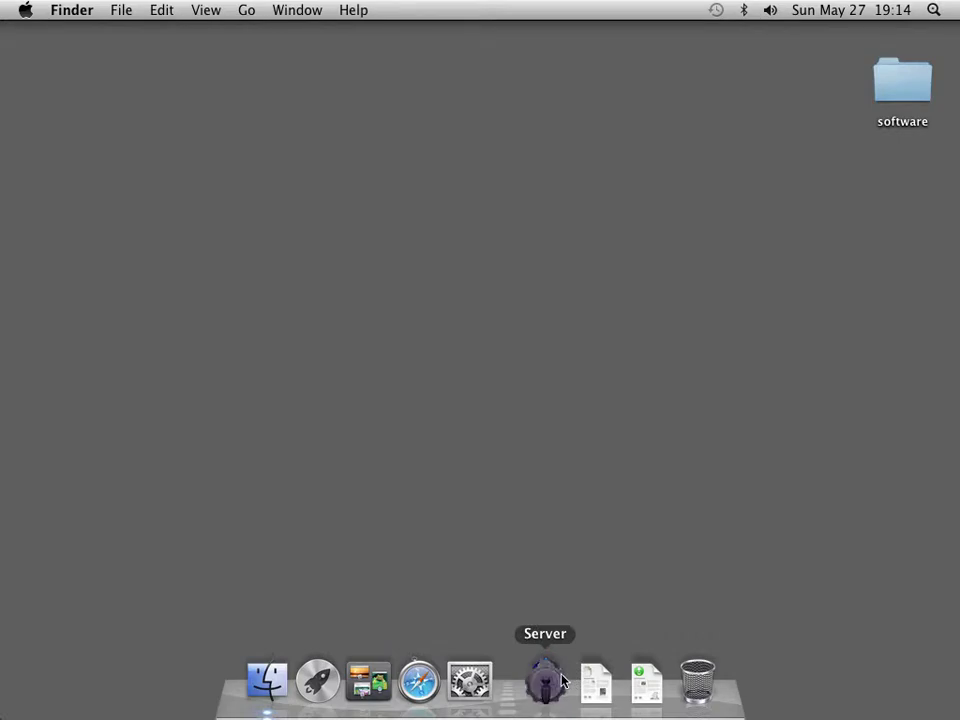
left_click(703, 437)
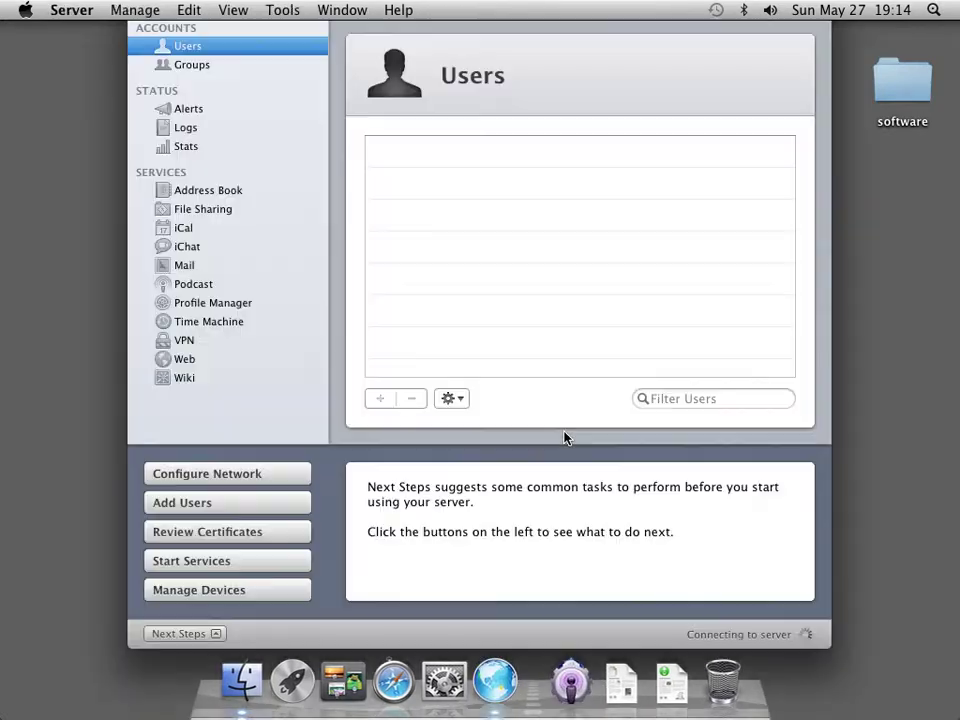
left_click(205, 634)
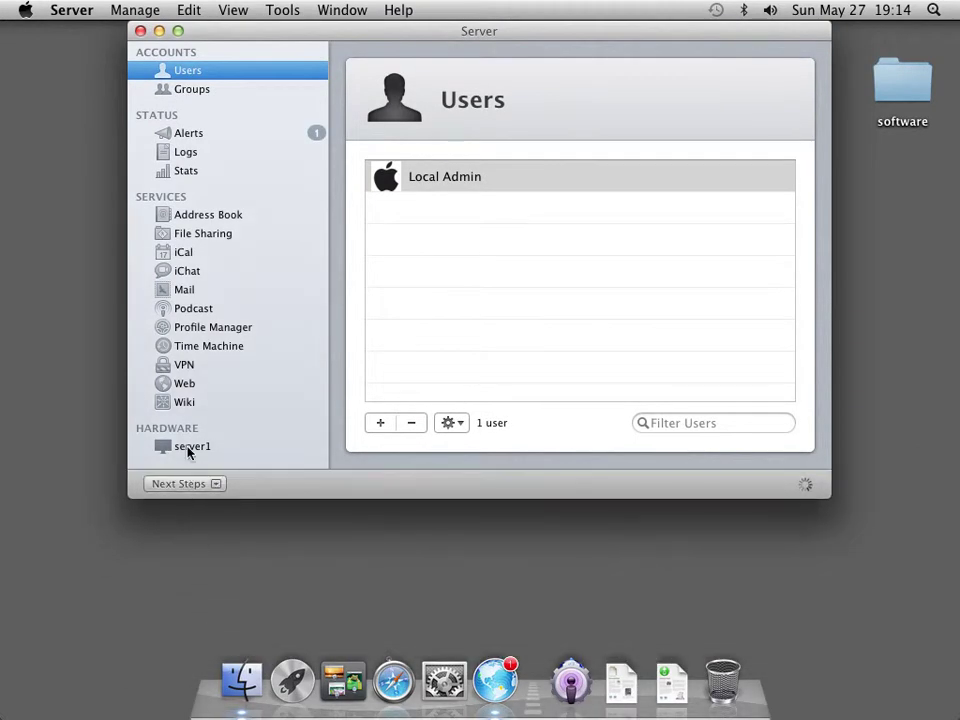
left_click(190, 450)
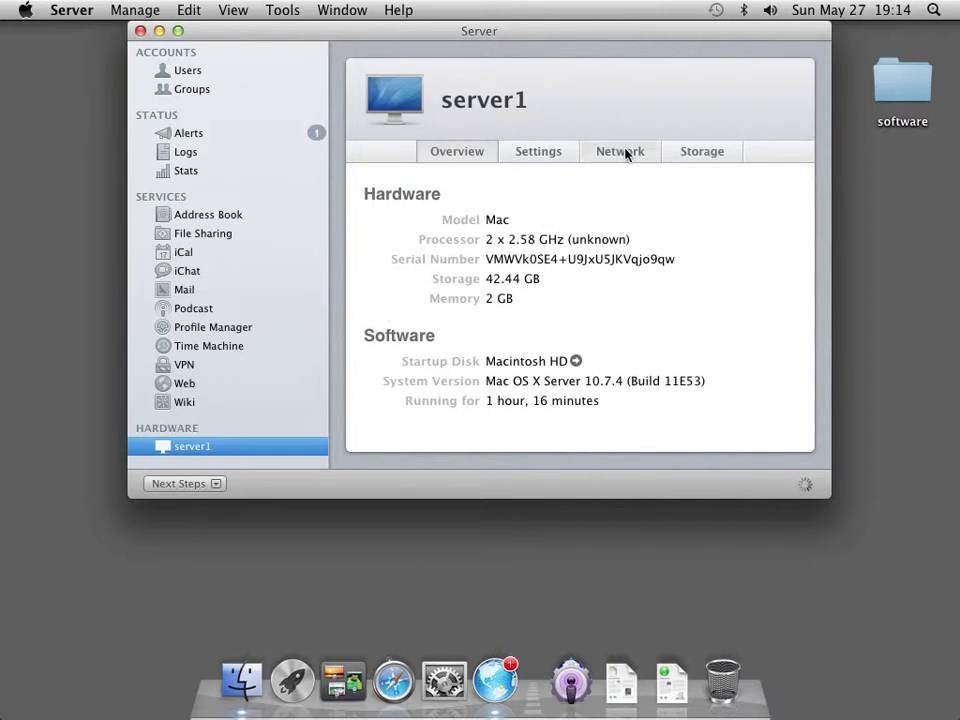
left_click(620, 152)
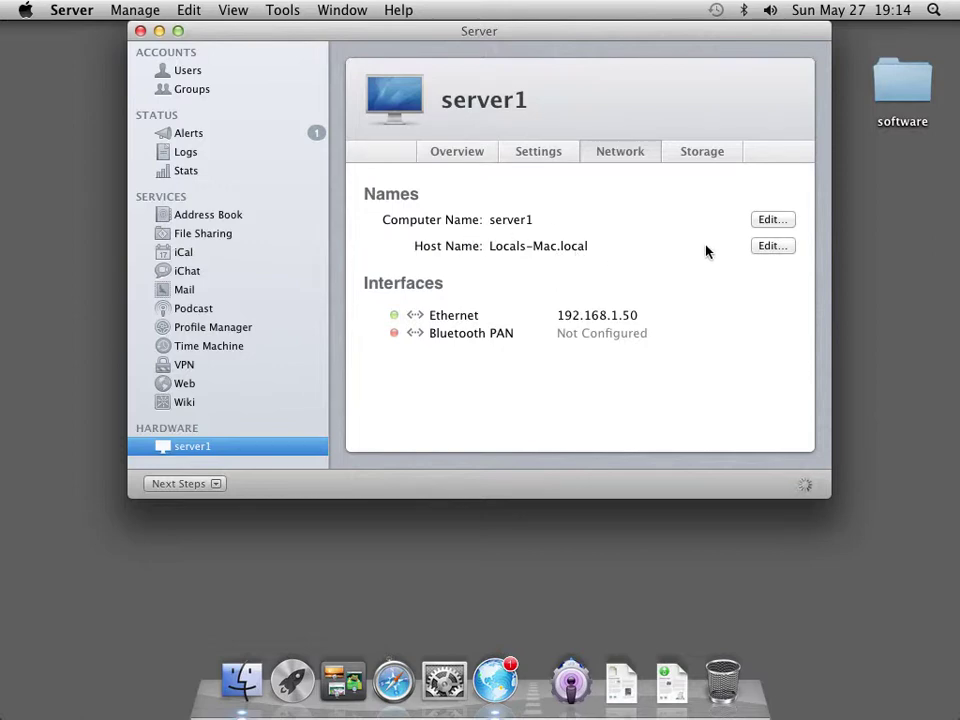
left_click(768, 247)
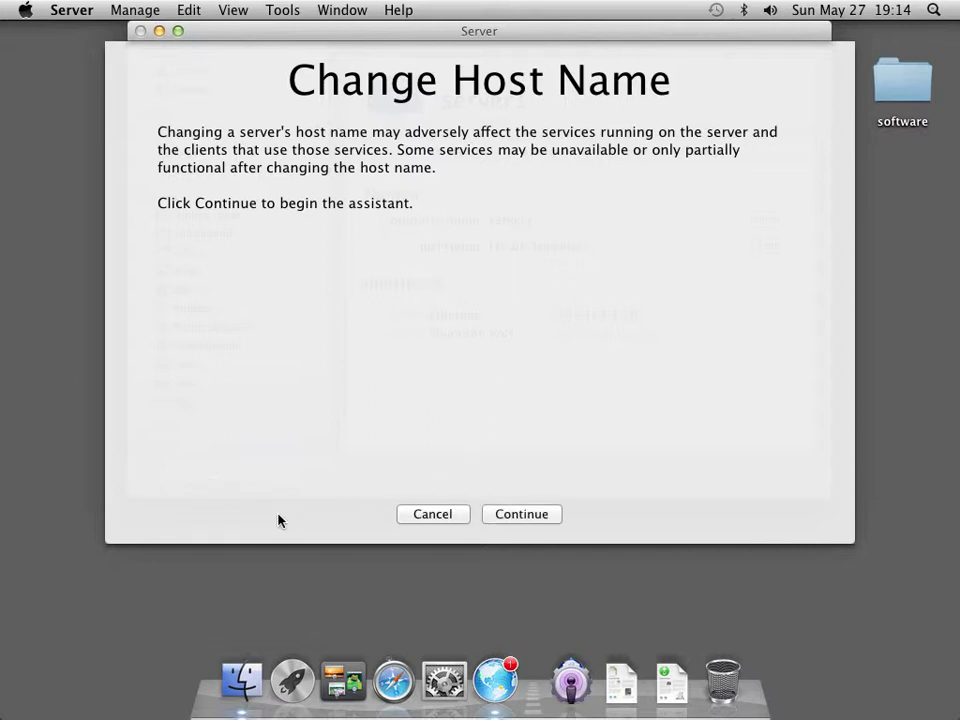
Keep the local network option and change the host name to server1.local
left_click(511, 515)
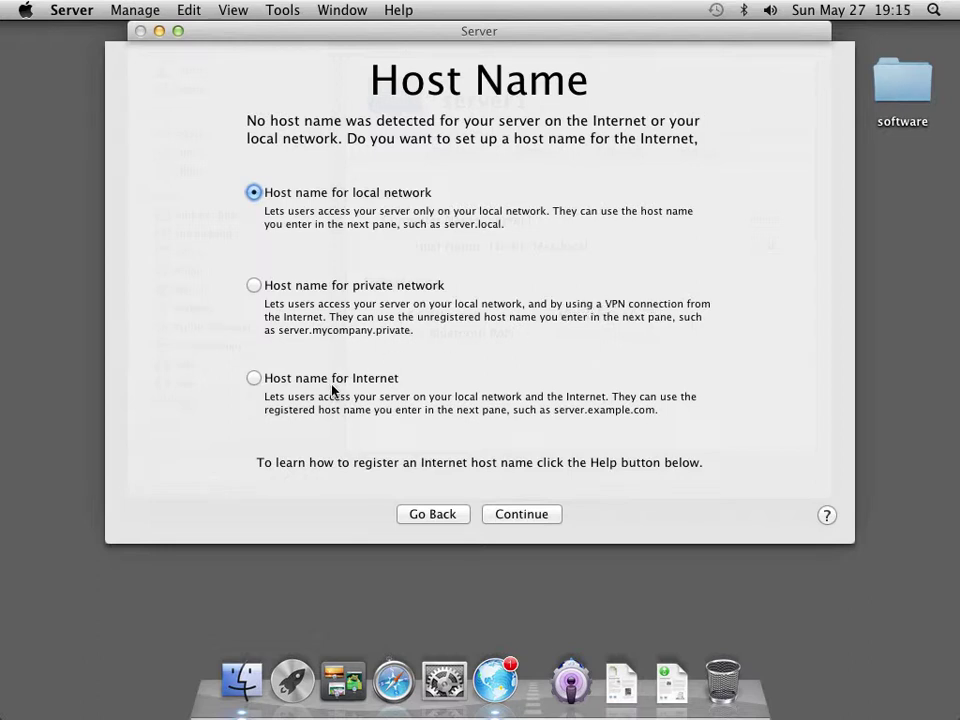
left_click(520, 514)
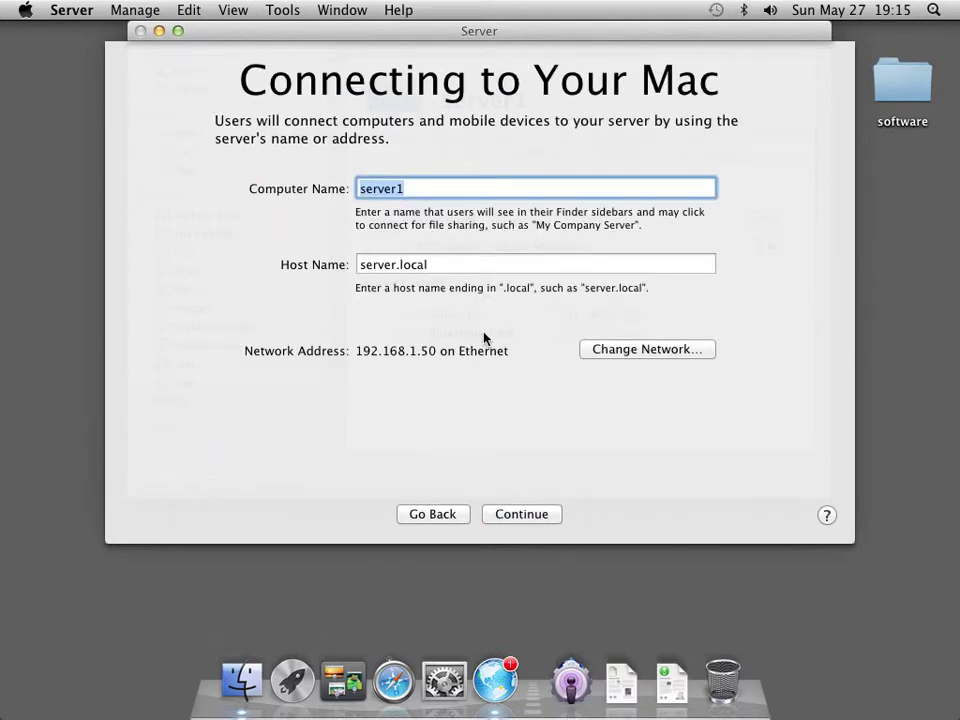
left_click(401, 266)
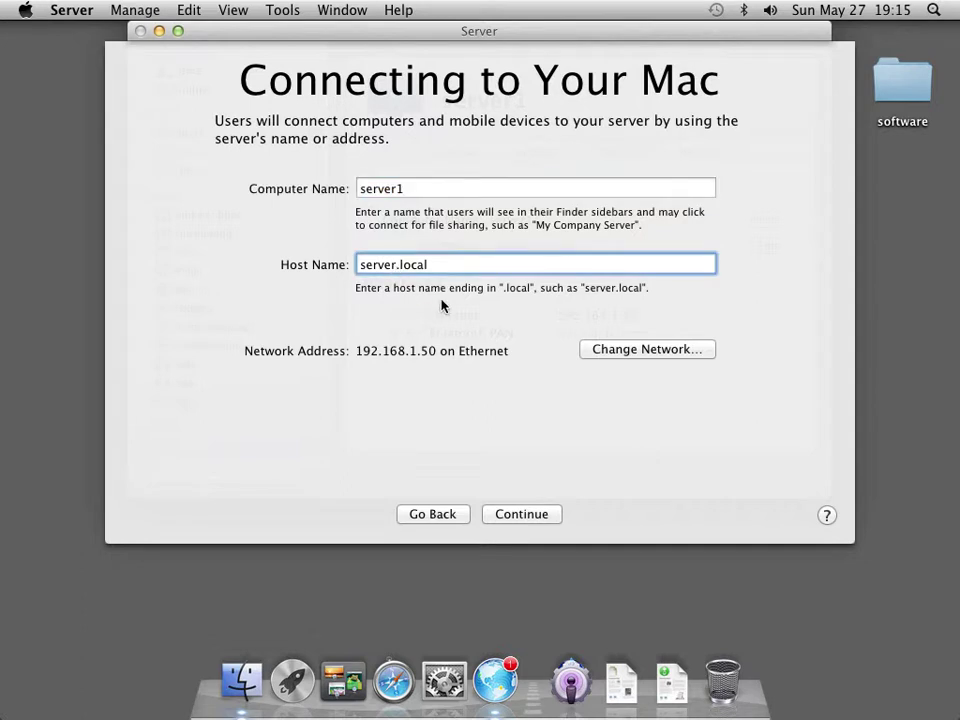
type("1")
left_click(534, 520)
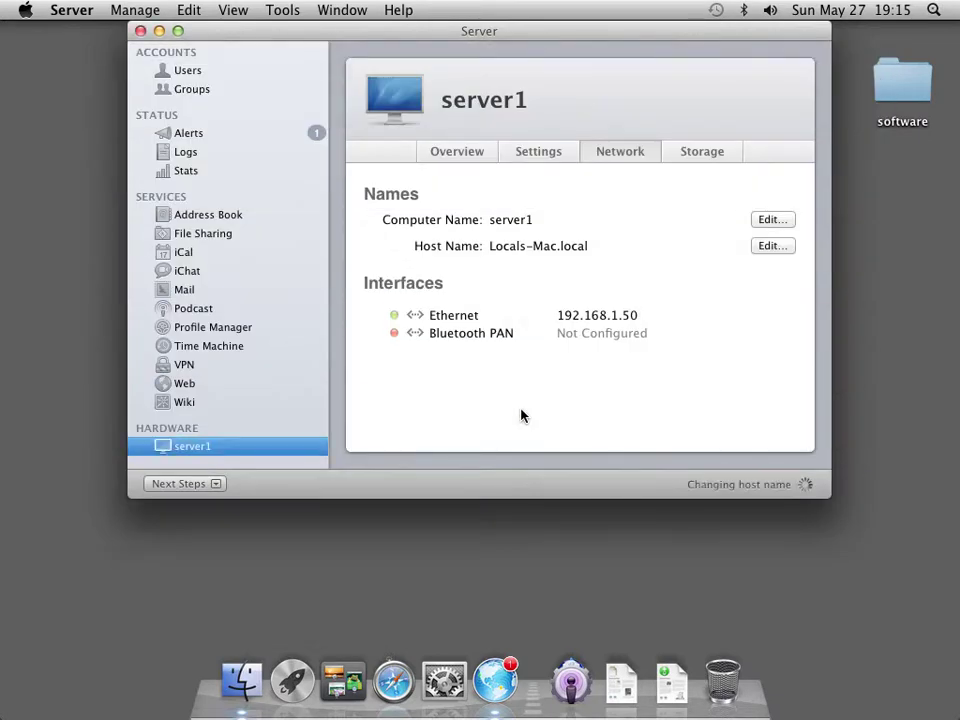
Set server1.mediatech.lan as the private-network host name in the Change Host Name assistant
left_click(771, 247)
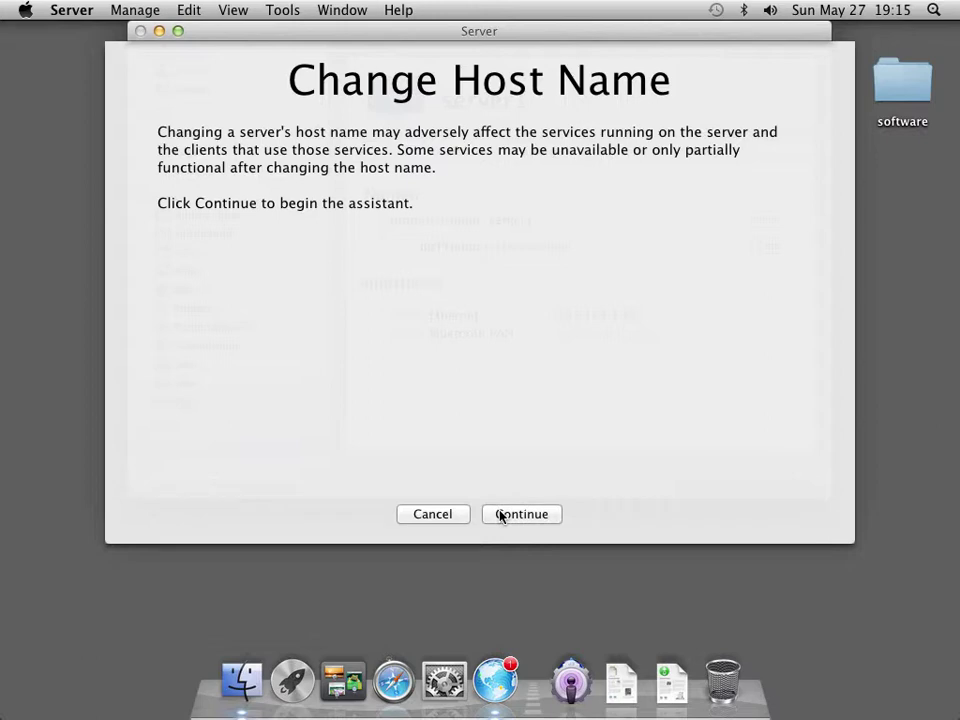
left_click(502, 515)
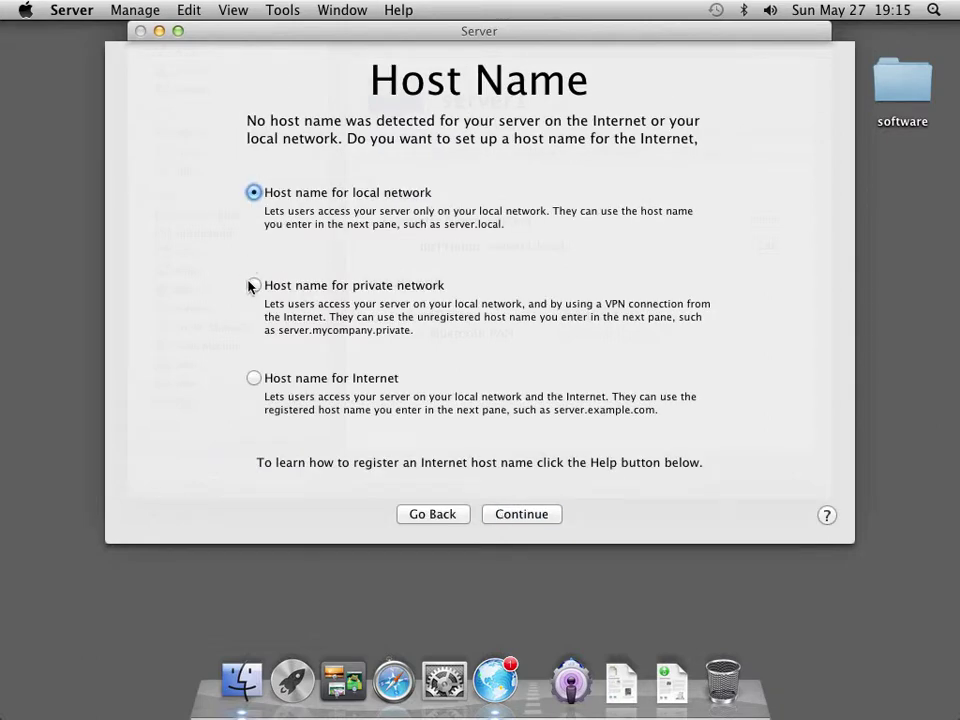
left_click(253, 286)
left_click(525, 515)
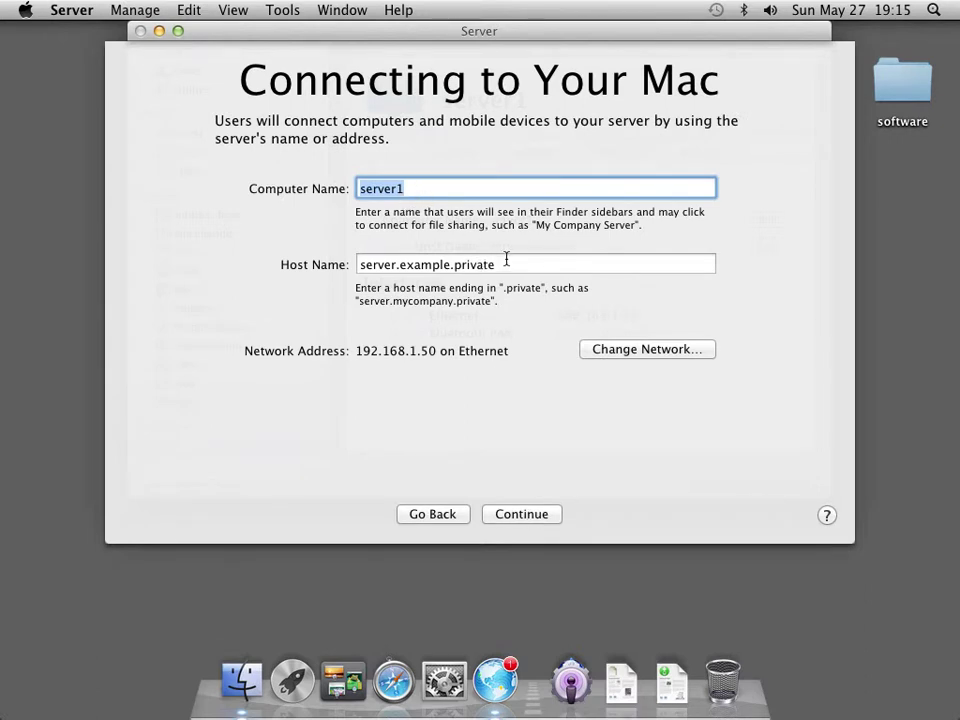
left_click_drag(505, 262, 339, 279)
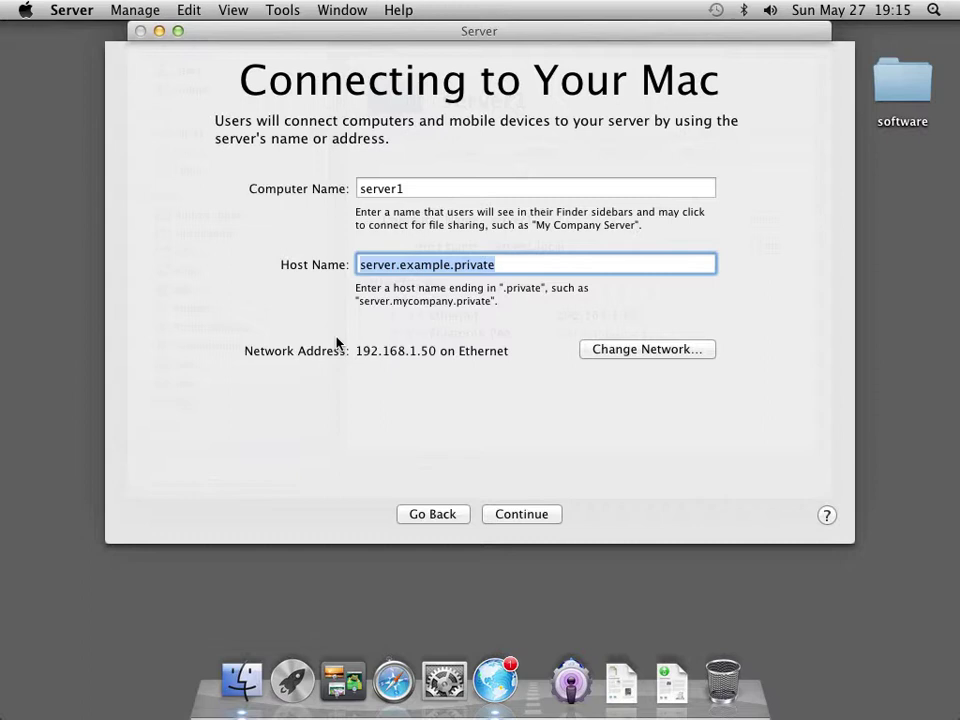
type("server")
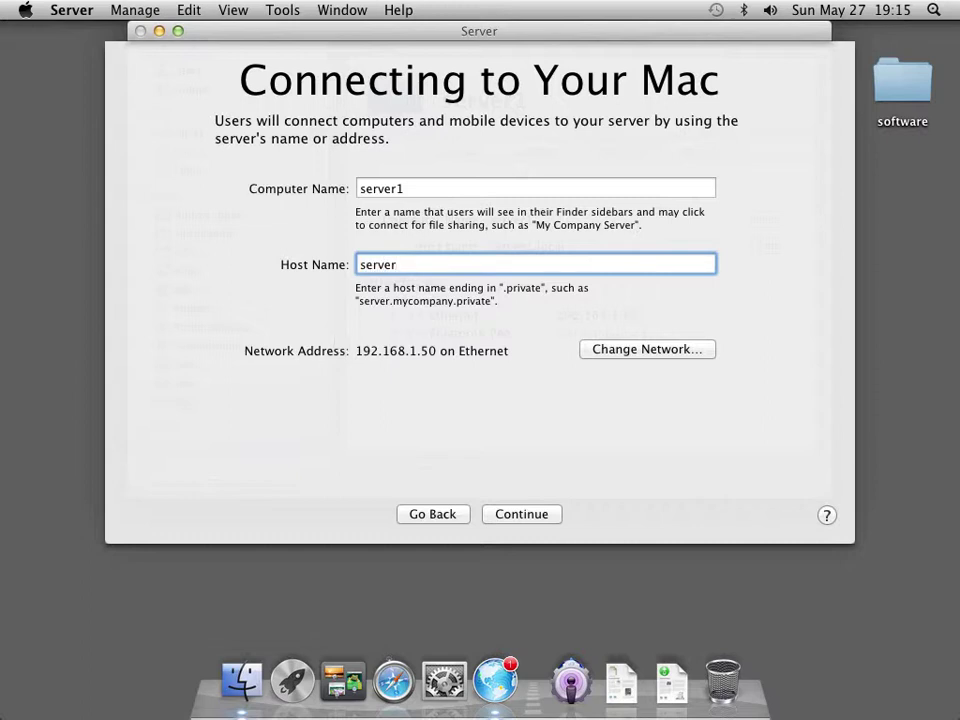
type("1.mediatech.lan")
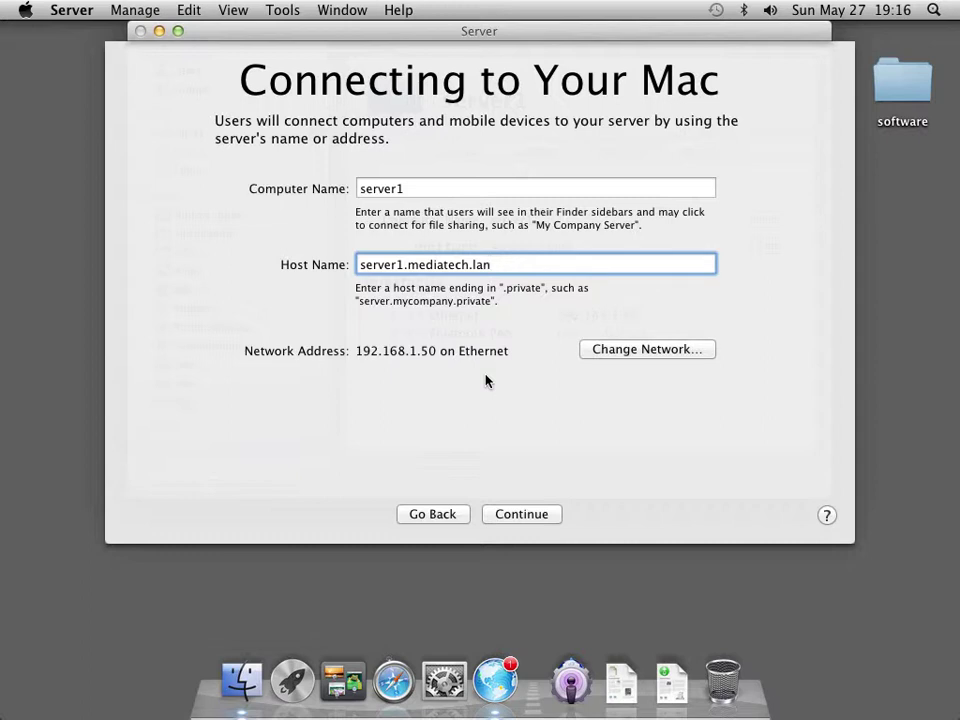
left_click_drag(499, 264, 474, 265)
left_click(542, 513)
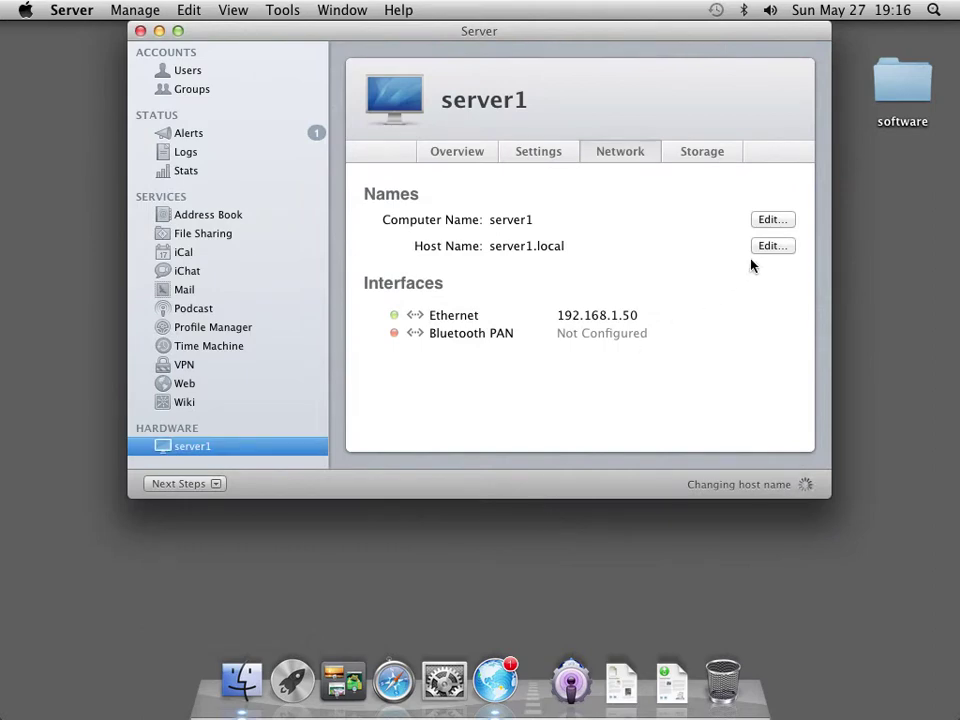
left_click(771, 246)
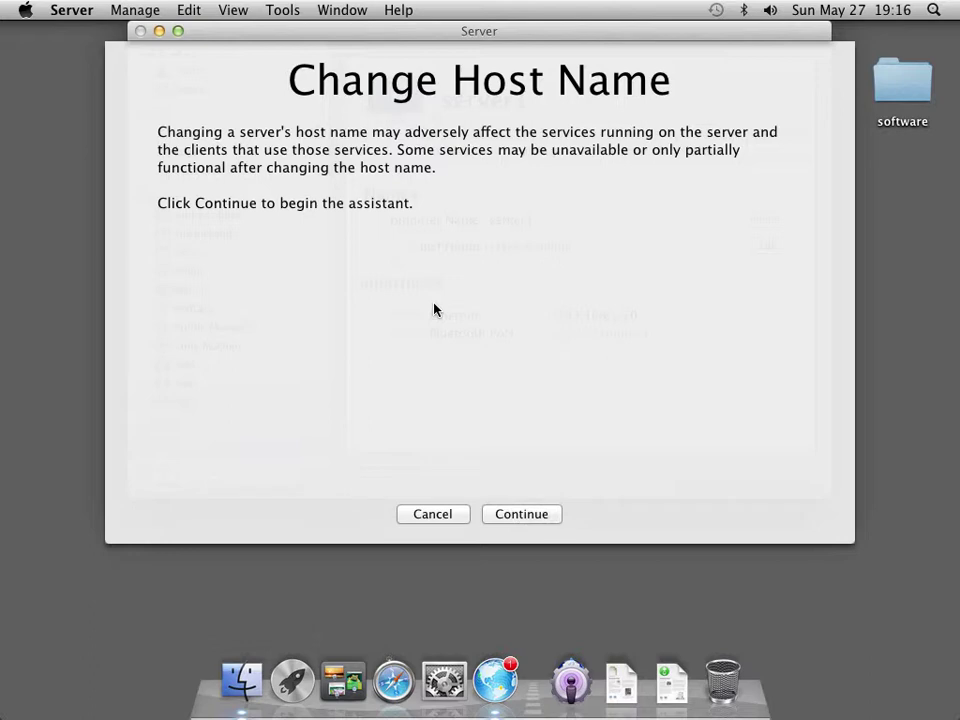
Set the server's Internet host name to server1.mediatech.lan through the host name assistant
left_click(494, 516)
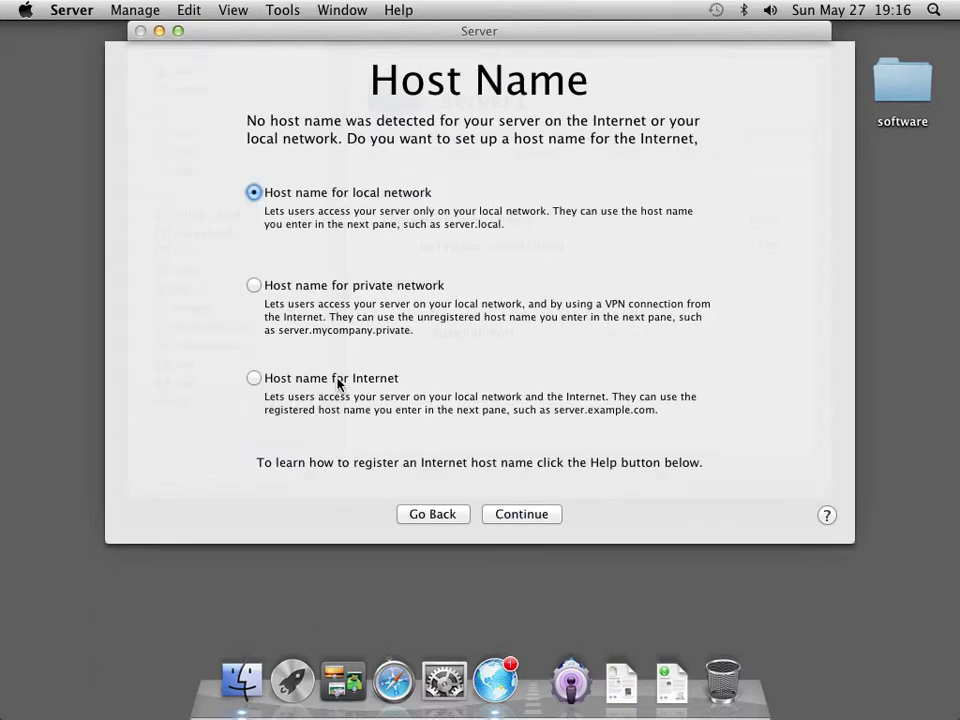
left_click(340, 384)
left_click(518, 516)
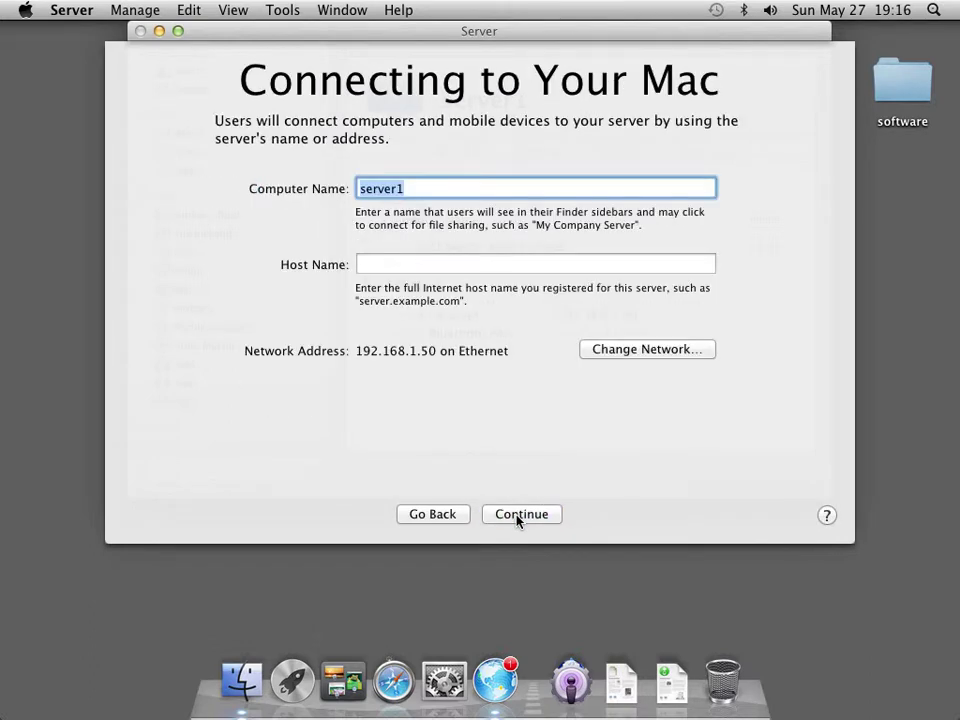
left_click(405, 264)
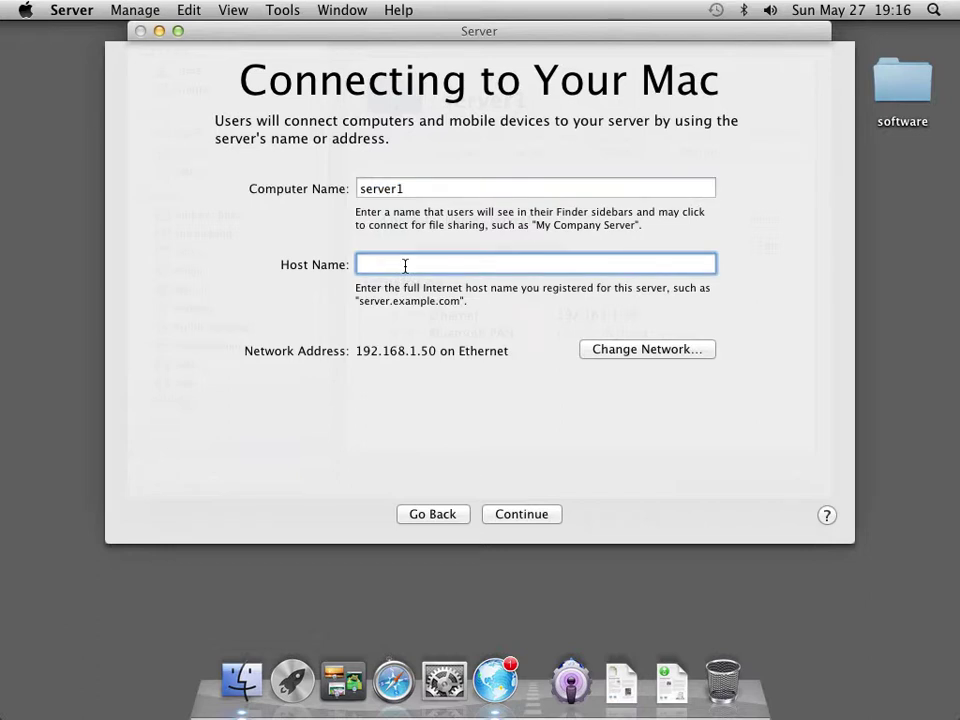
type("server1.mediatech.lan")
key("Tab")
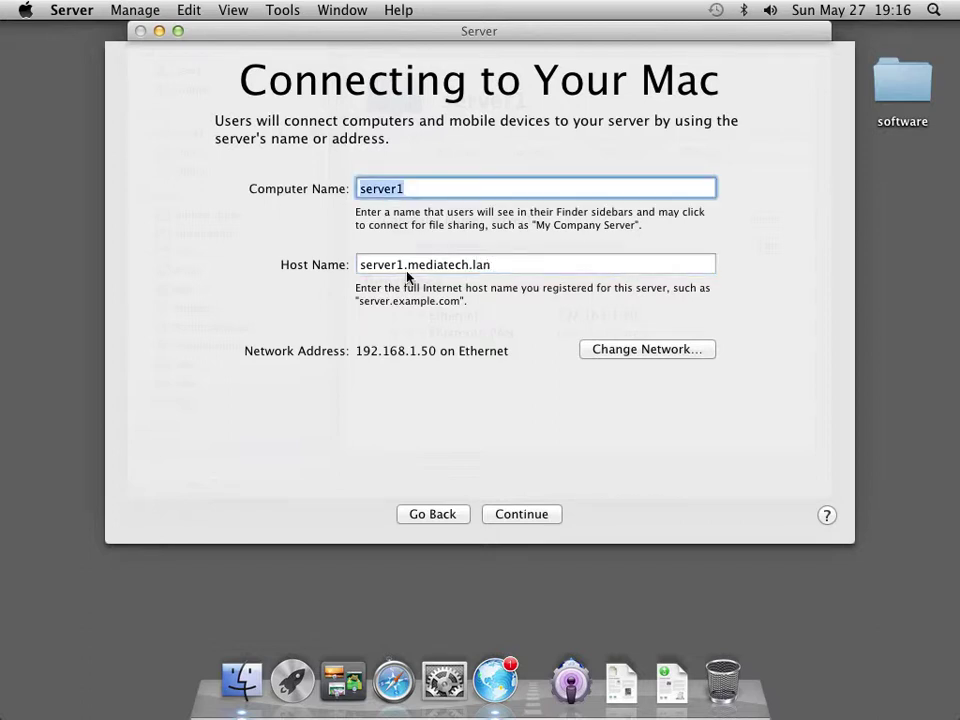
left_click(519, 516)
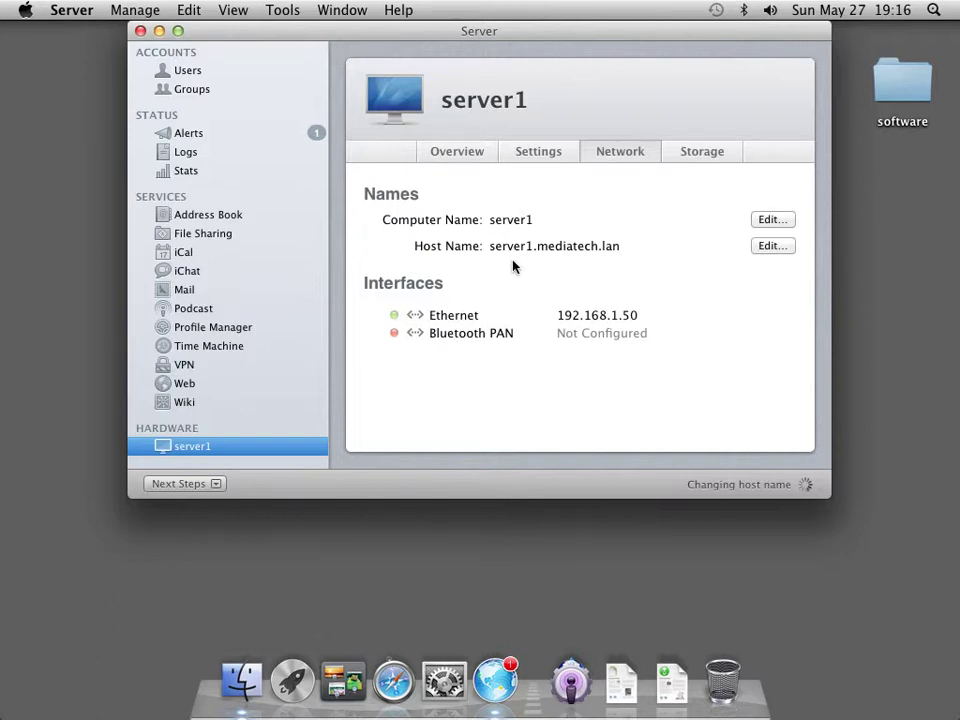
left_click(70, 11)
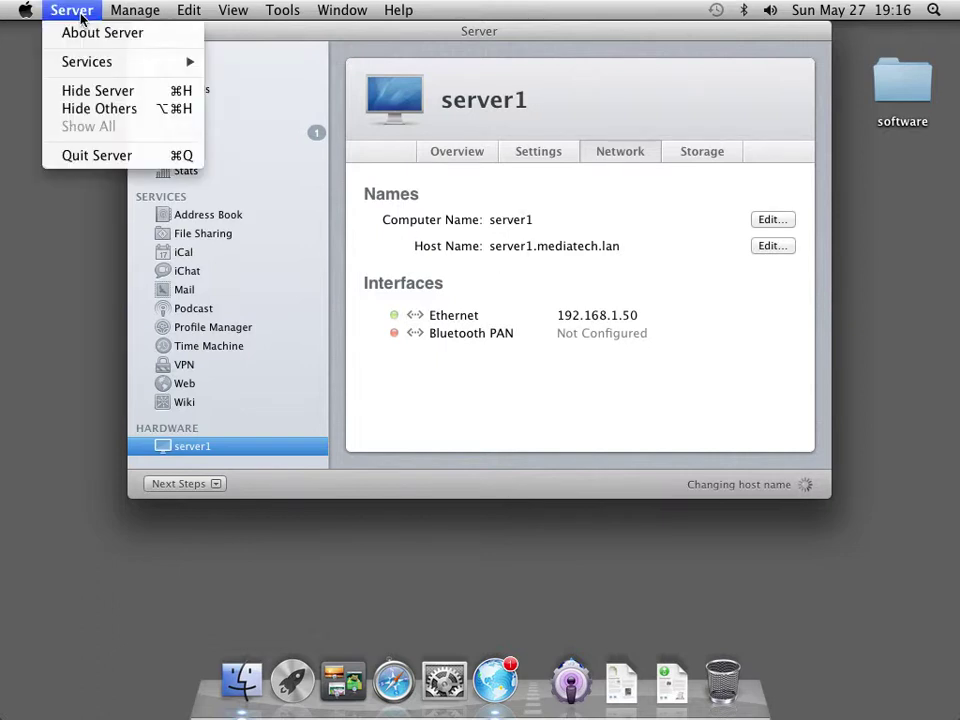
Quit the Server app, dismissing the busy warning and retrying the quit
left_click(103, 155)
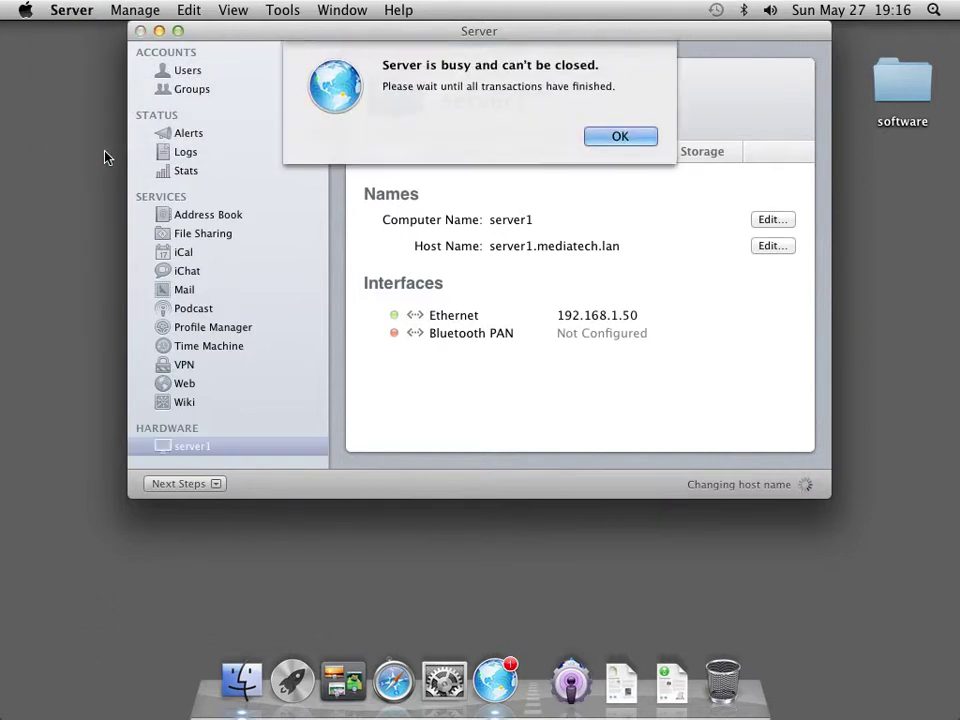
left_click(608, 140)
left_click(72, 10)
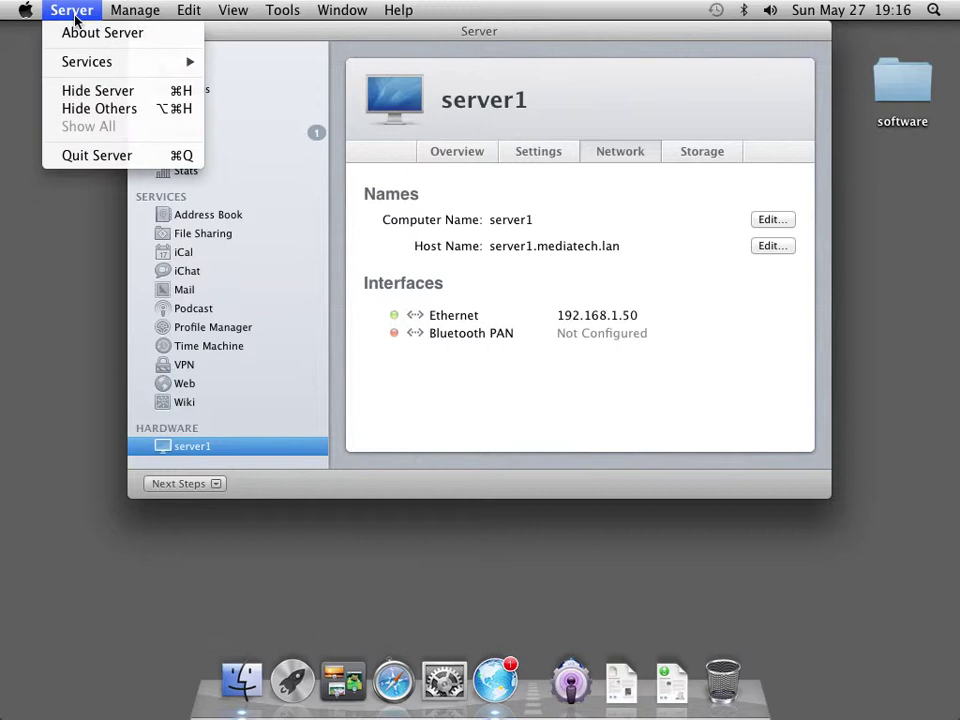
left_click(93, 156)
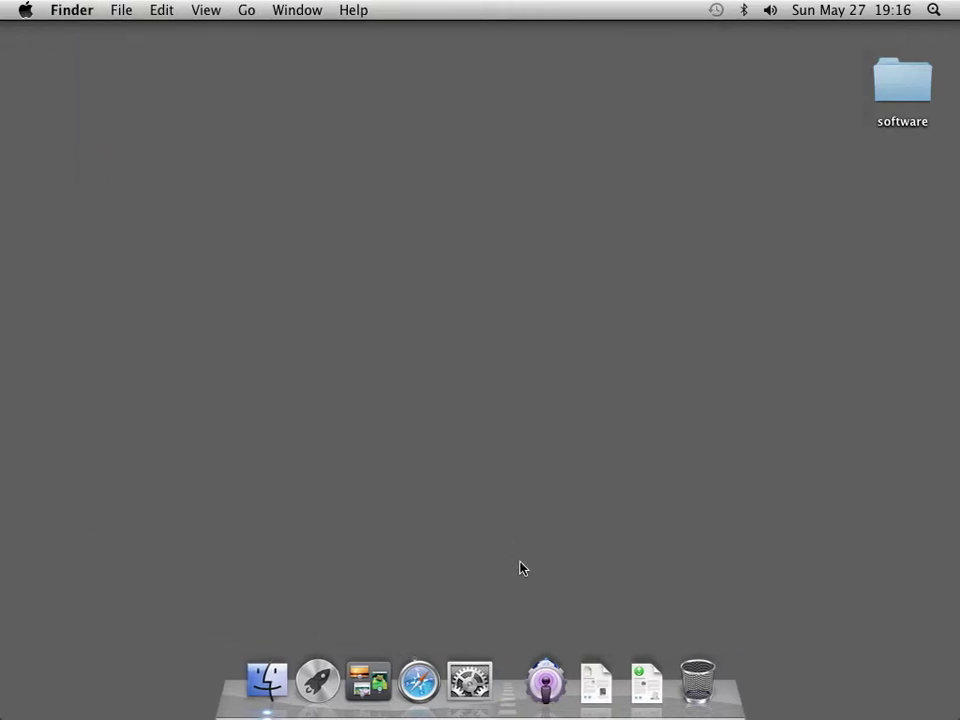
Launch Server Admin and connect to server1.mediatech.lan with the administrator password
left_click(545, 678)
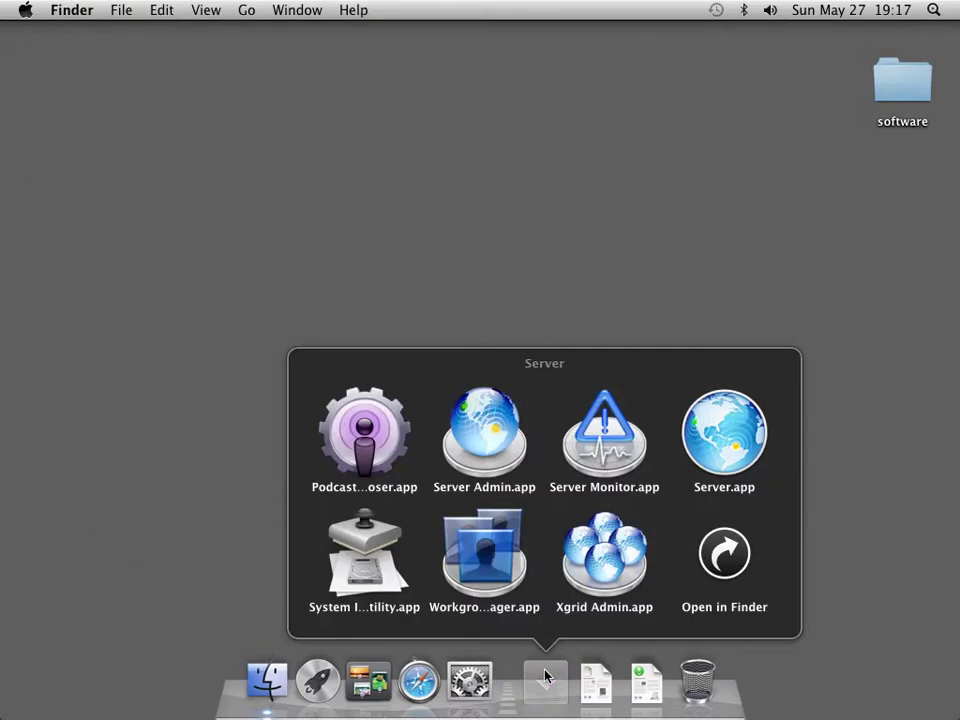
left_click(493, 428)
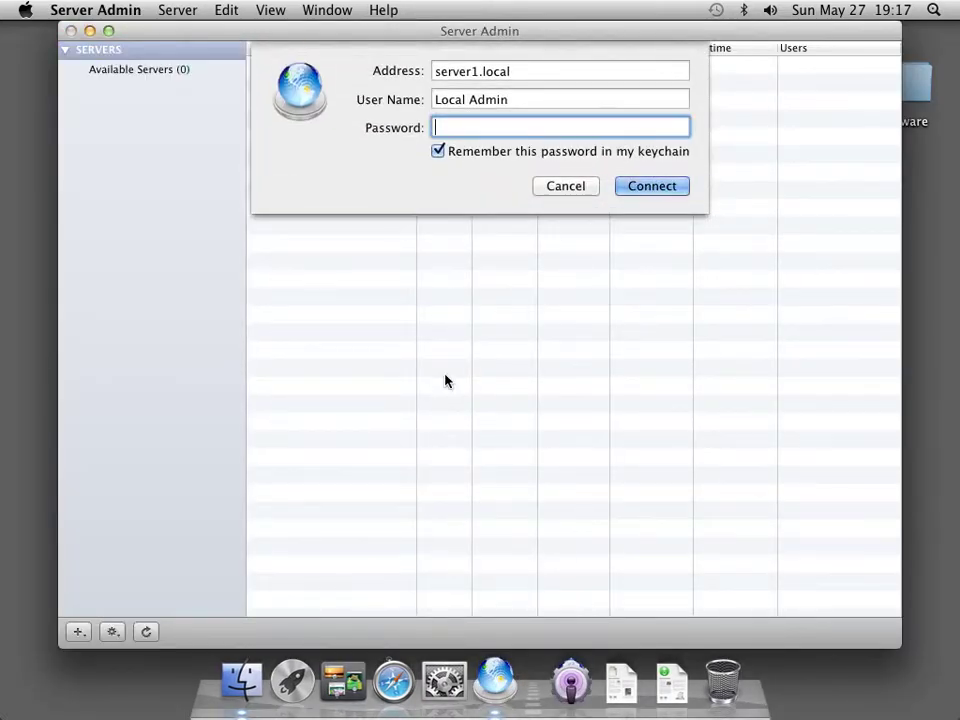
triple_click(551, 73)
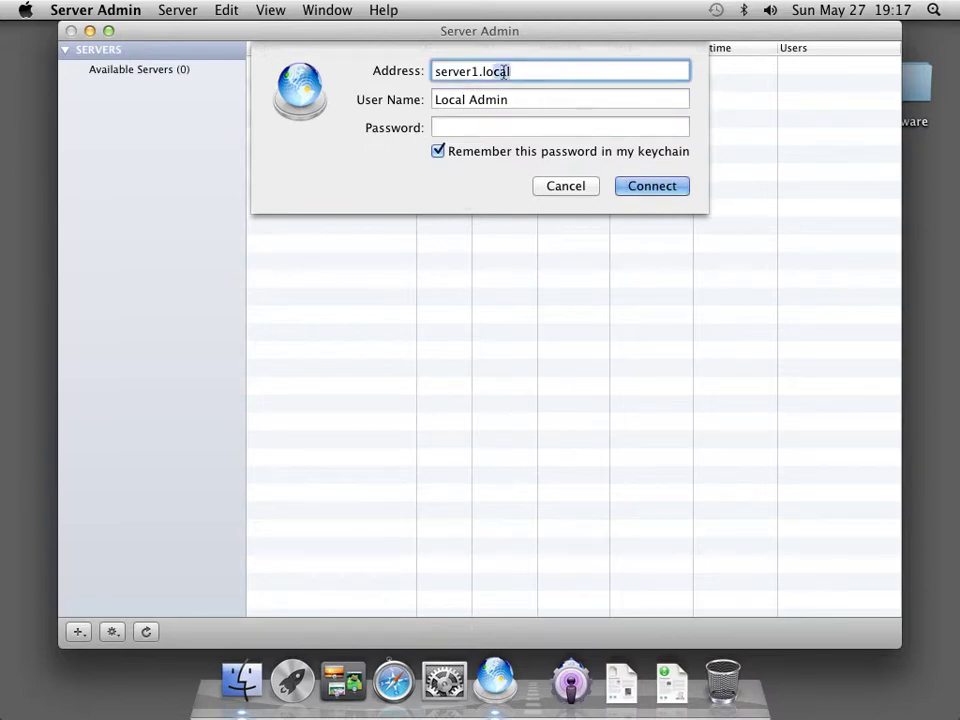
type("server1.mediatech.lan")
key("Tab")
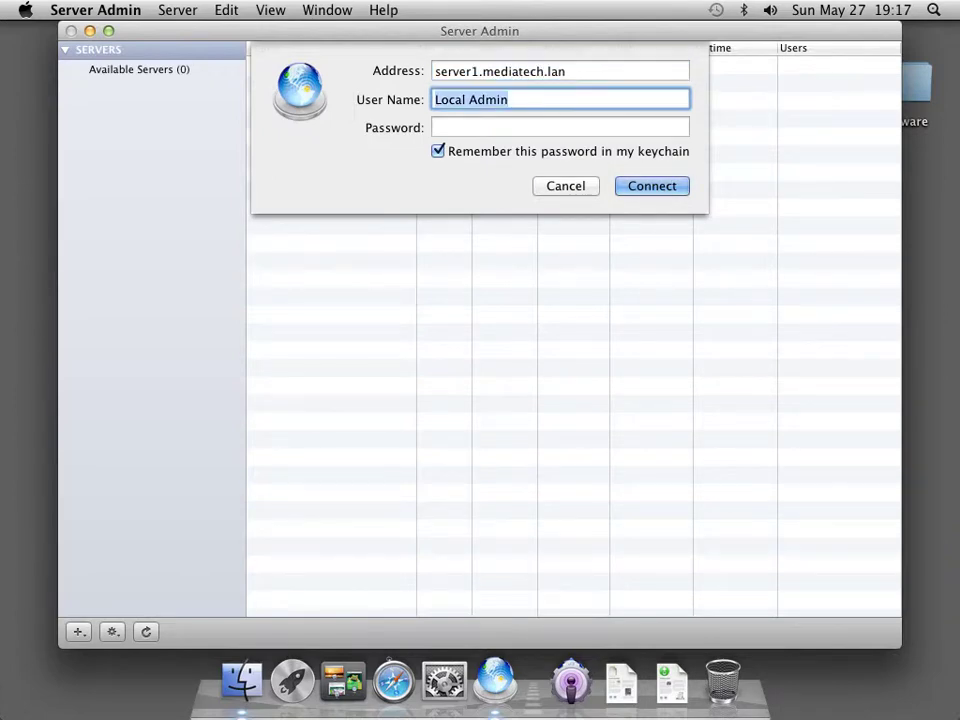
key("Tab")
type("••••••")
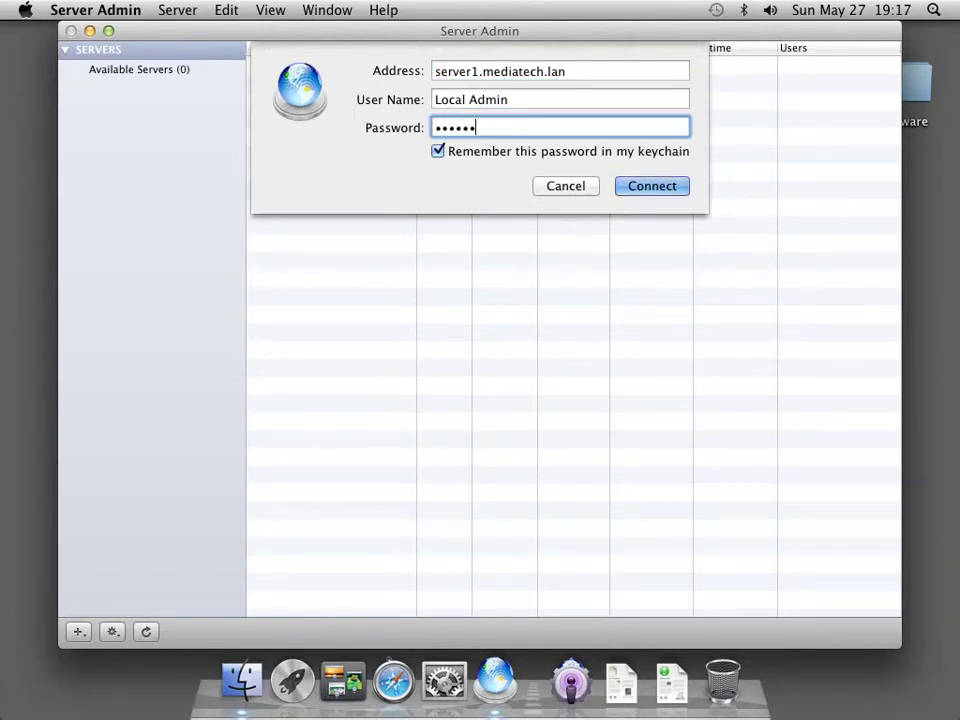
key("Return")
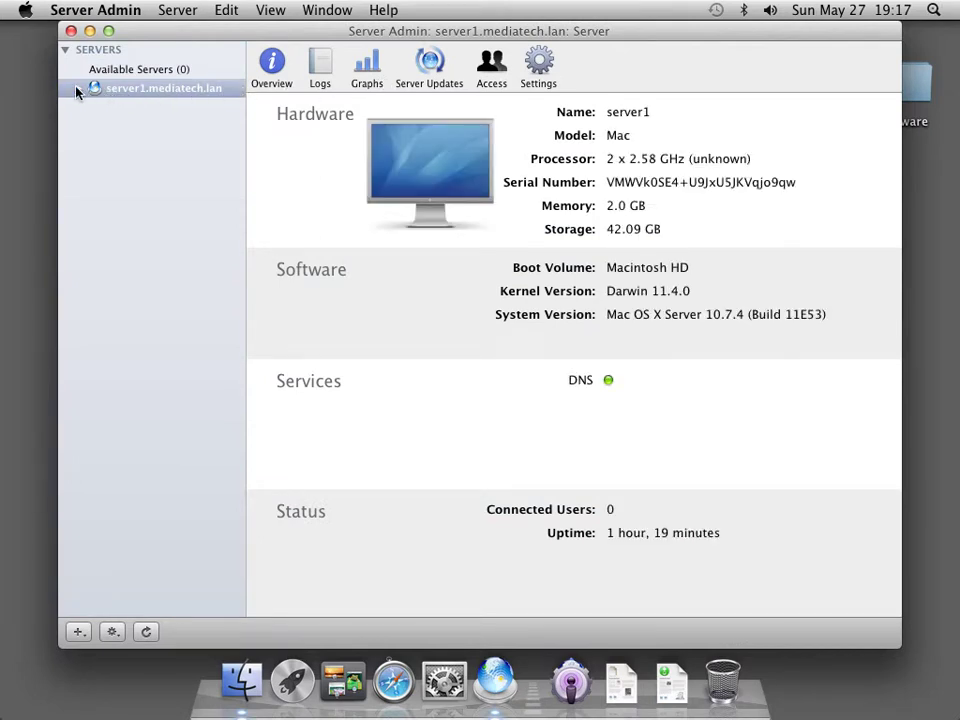
Expand server1.mediatech.lan and show its DNS service running with 2 primary zones
left_click(77, 89)
left_click(128, 108)
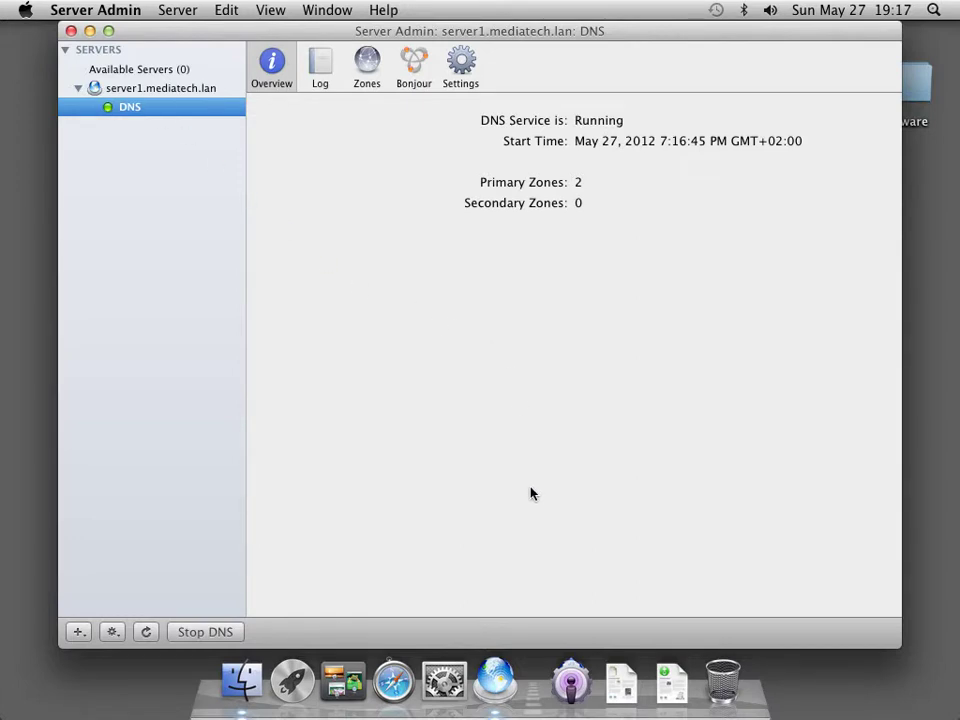
left_click(455, 688)
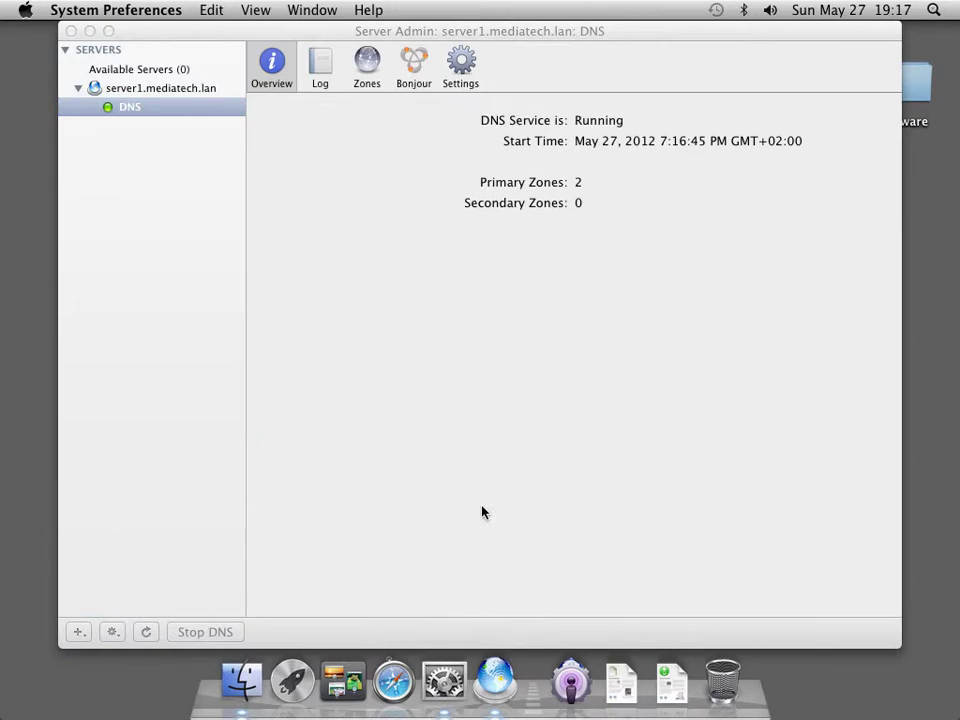
left_click(440, 396)
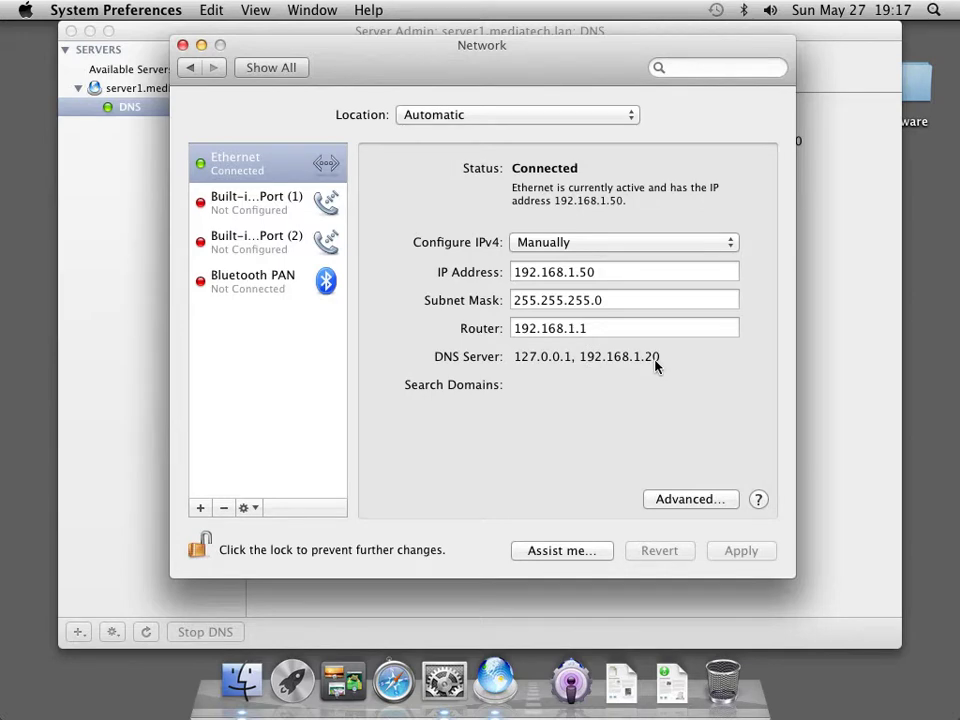
left_click(125, 182)
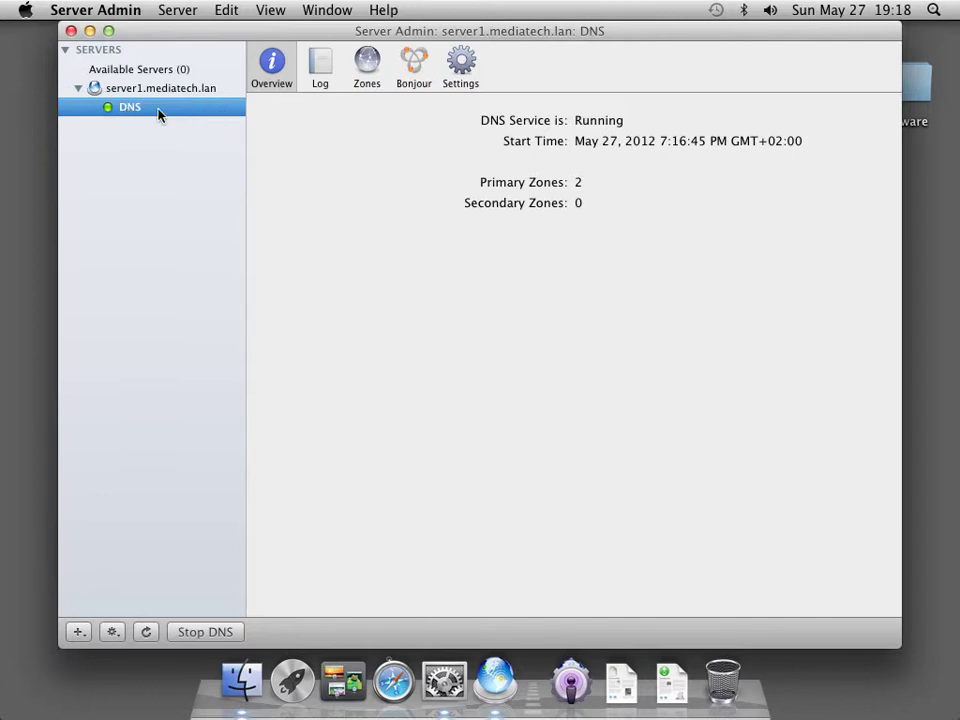
List the DNS zones and select server1.mediatech.lan's machine record at 192.168.1.50
left_click(365, 72)
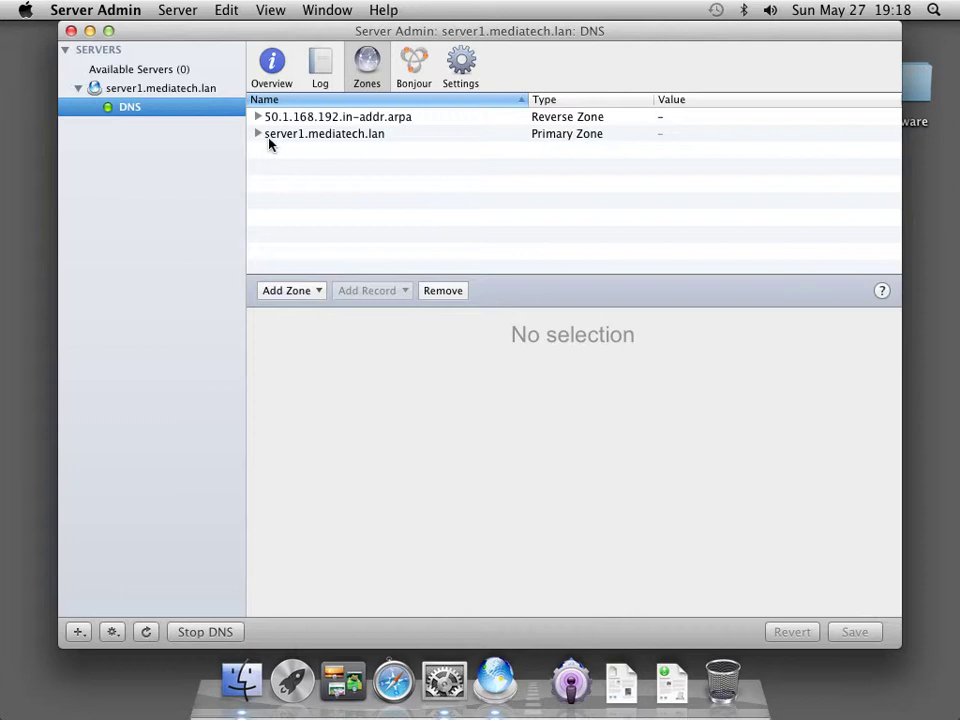
left_click(258, 134)
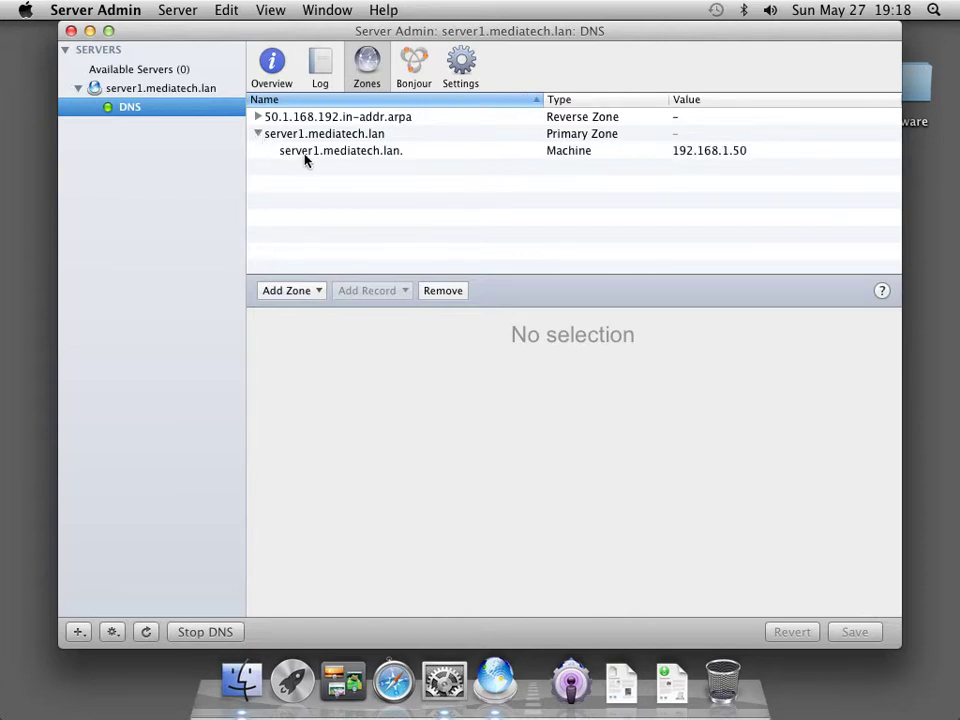
left_click(304, 153)
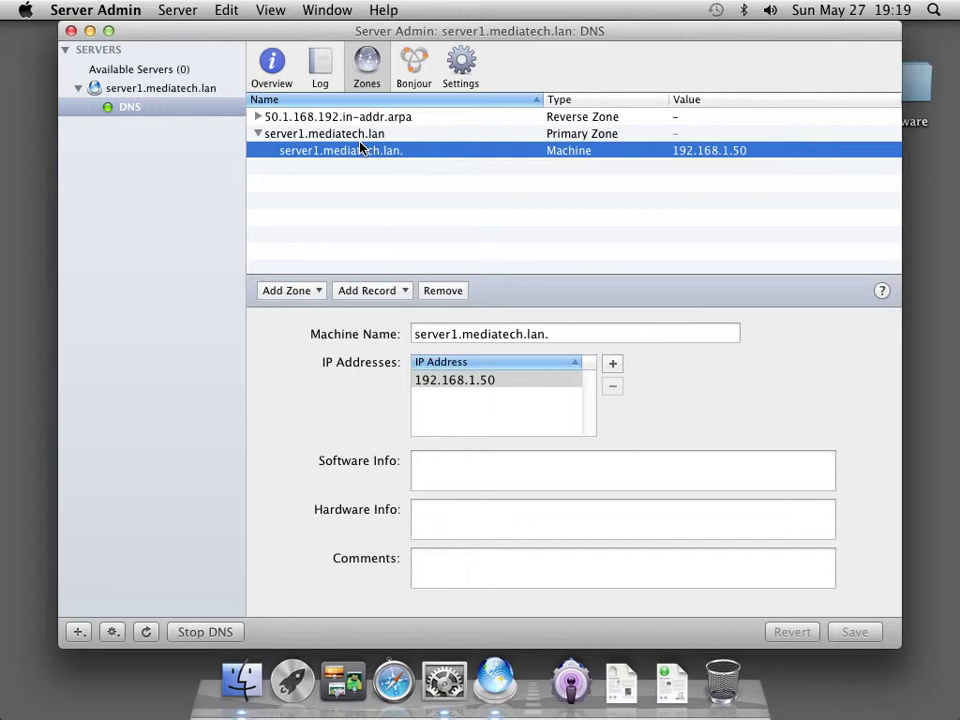
Create and save primary zone mediatech.lan with an admin e-mail and nameserver server1.mediatech.lan
left_click(318, 292)
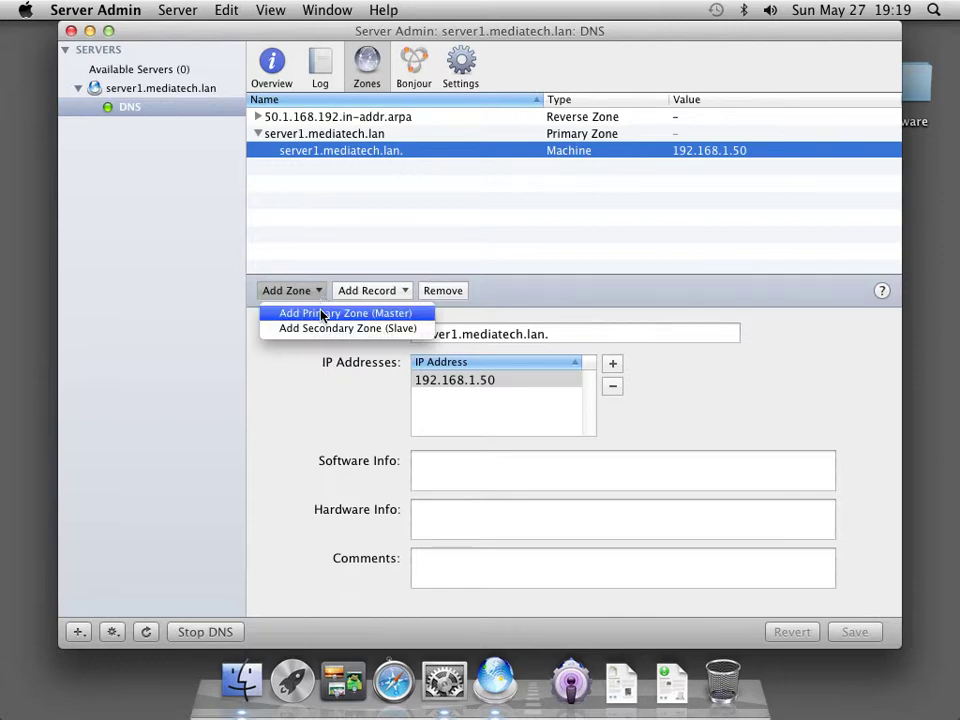
left_click(320, 315)
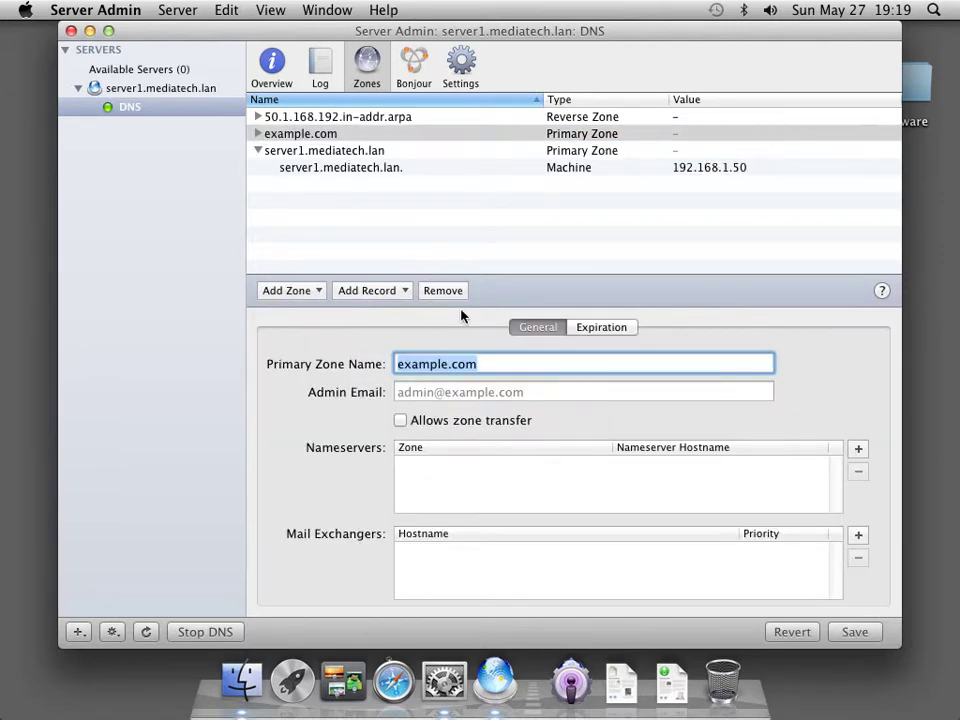
type("mediatec")
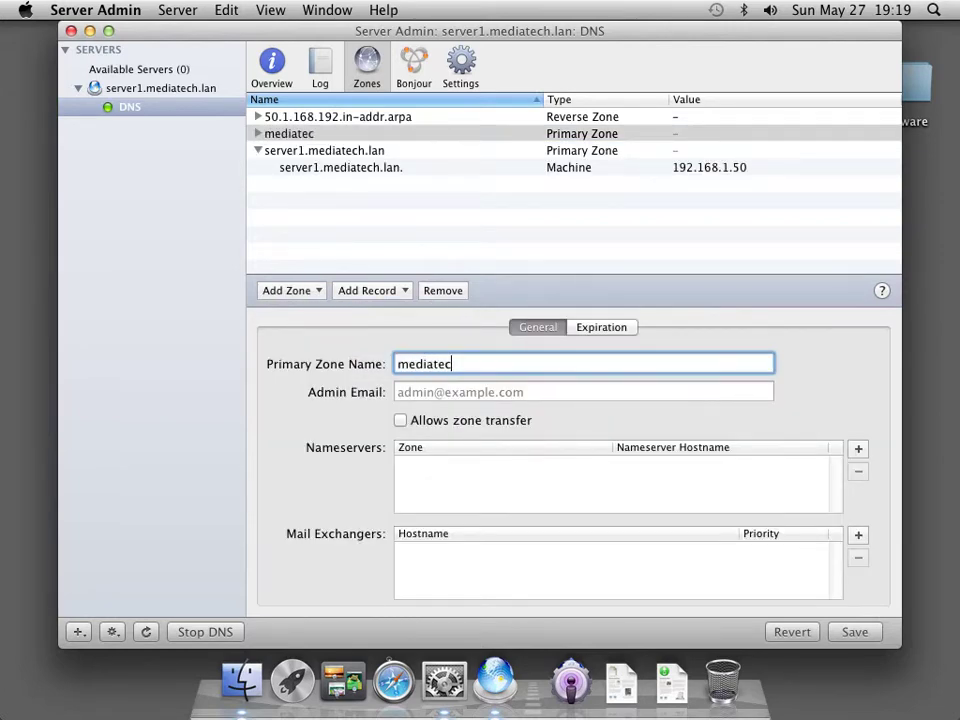
type("h.lan")
key("Tab")
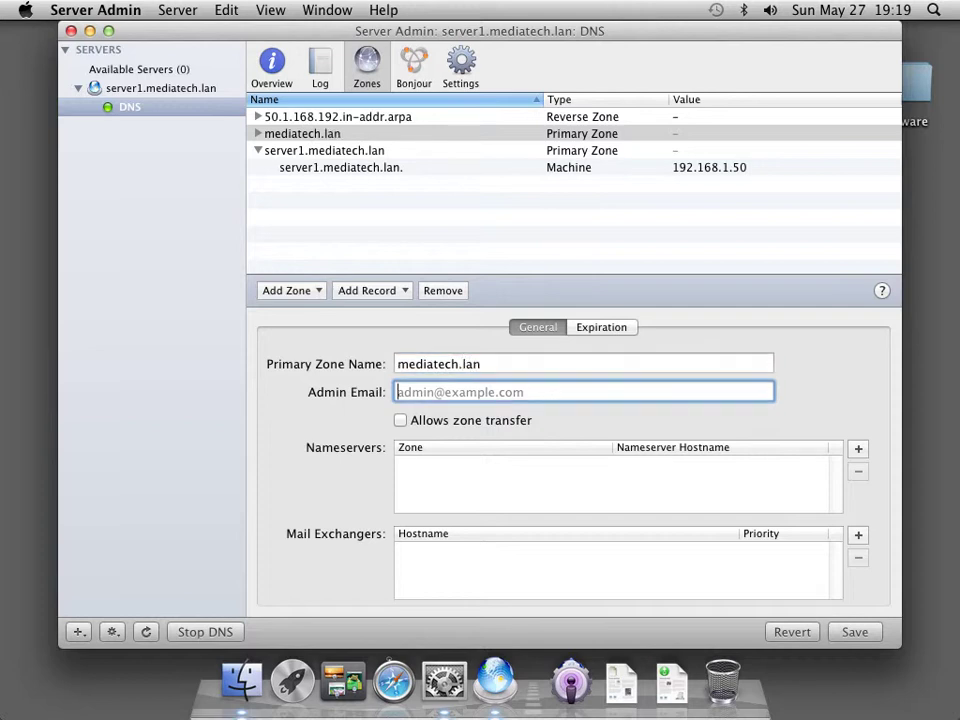
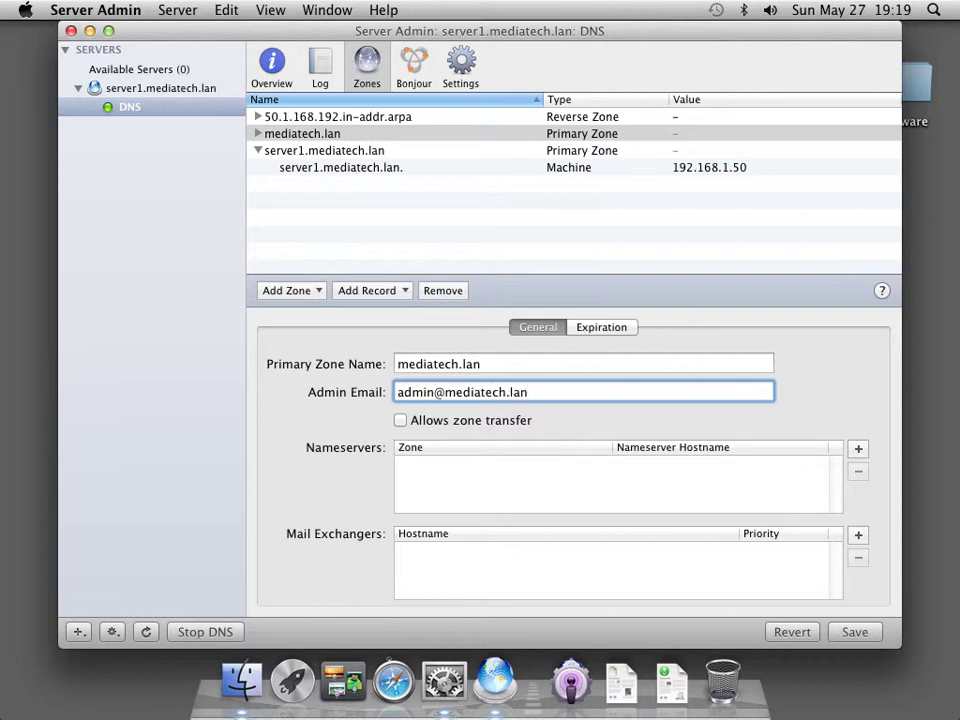
key("Tab")
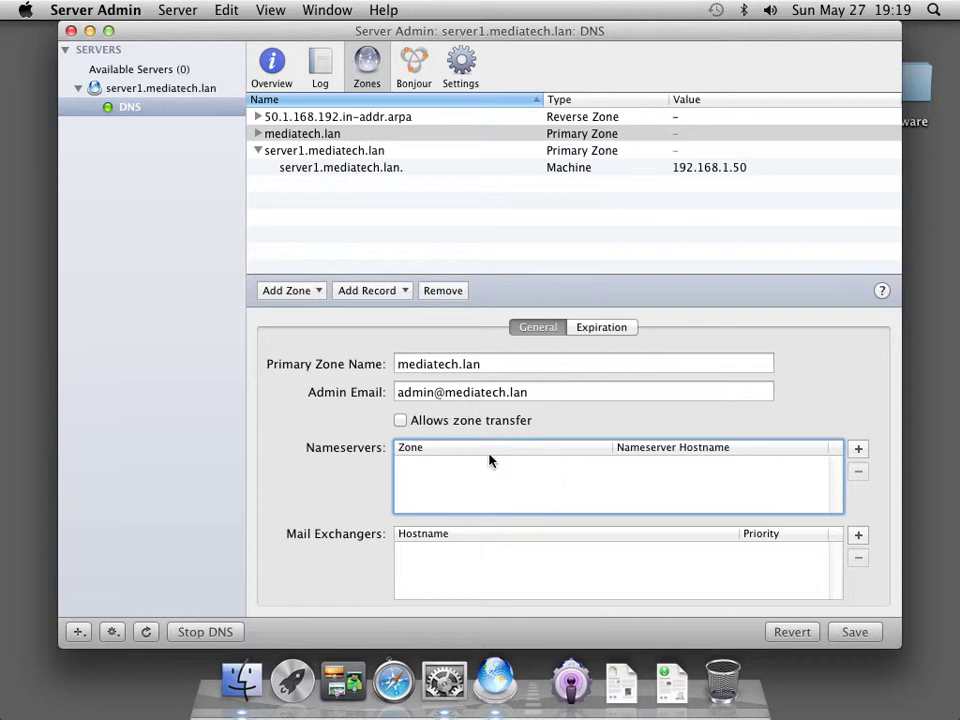
left_click(857, 448)
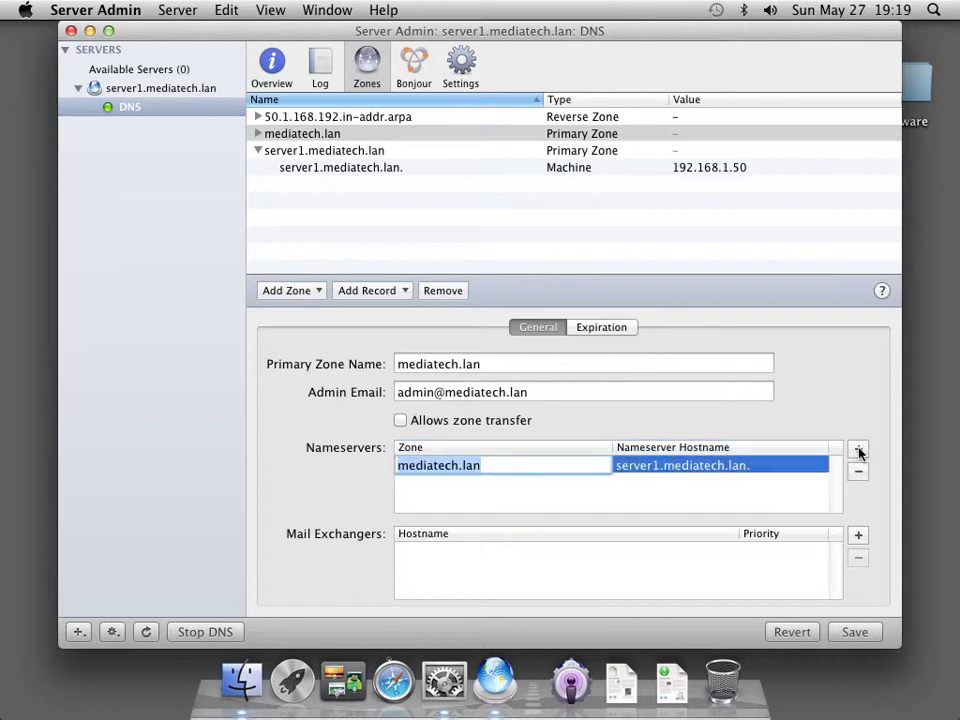
left_click(567, 501)
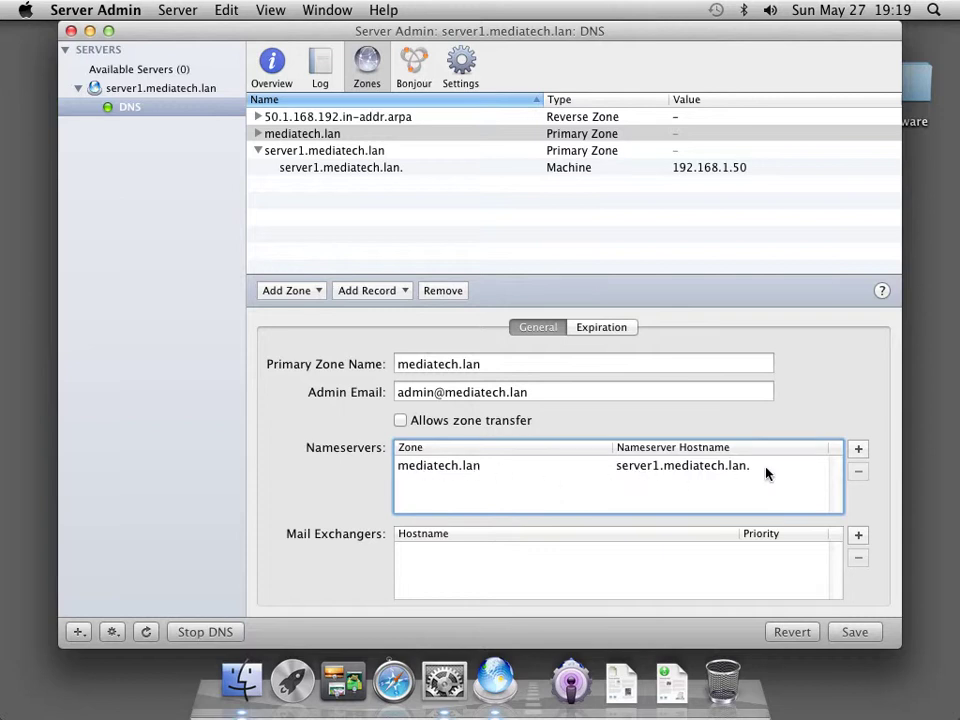
left_click(853, 633)
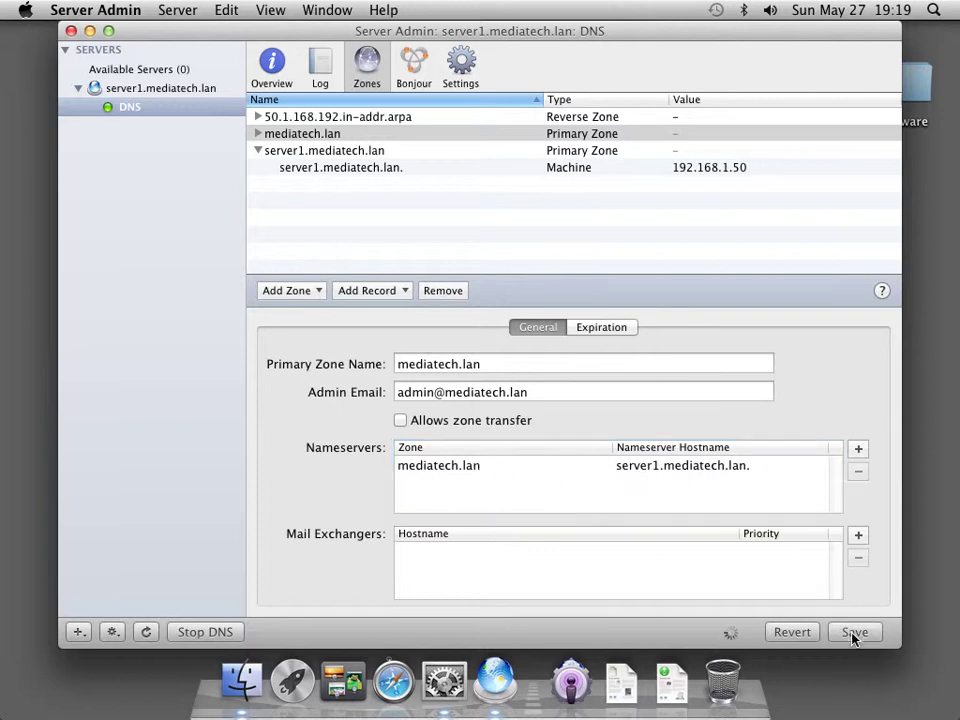
left_click(266, 136)
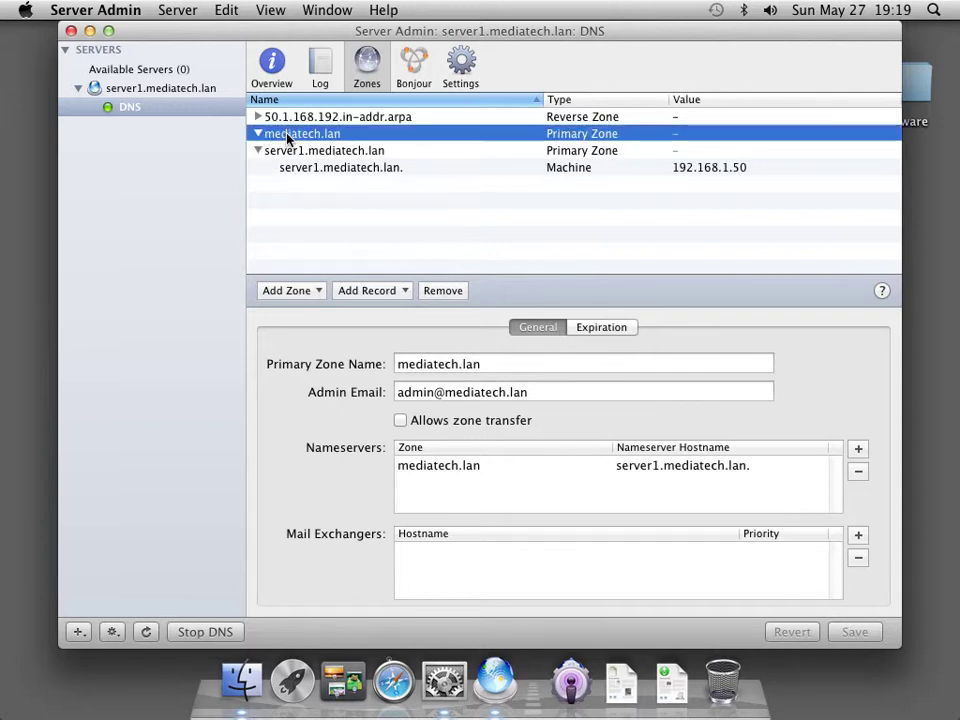
Add a machine record server1.mediatech.lan at 192.168.1.50 to mediatech.lan and save it
left_click(394, 295)
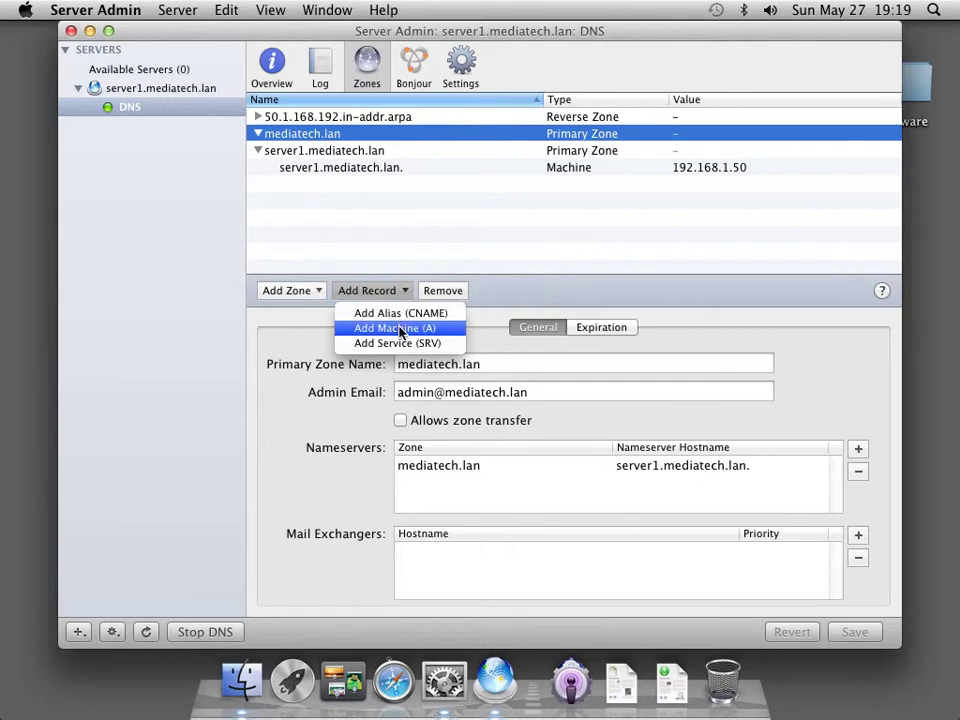
left_click(399, 329)
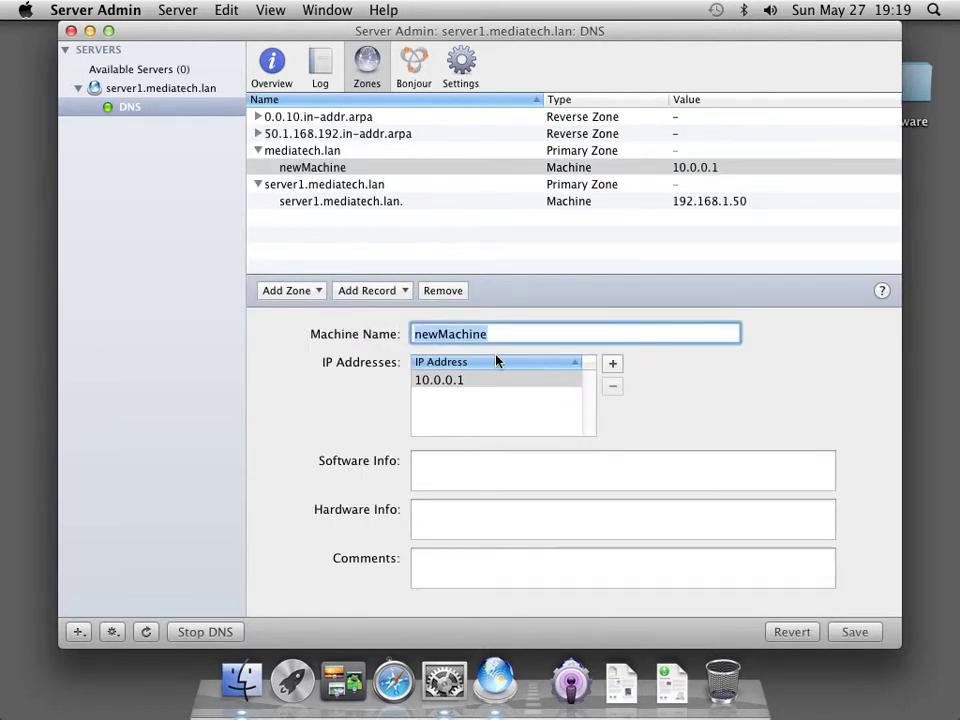
type("server1")
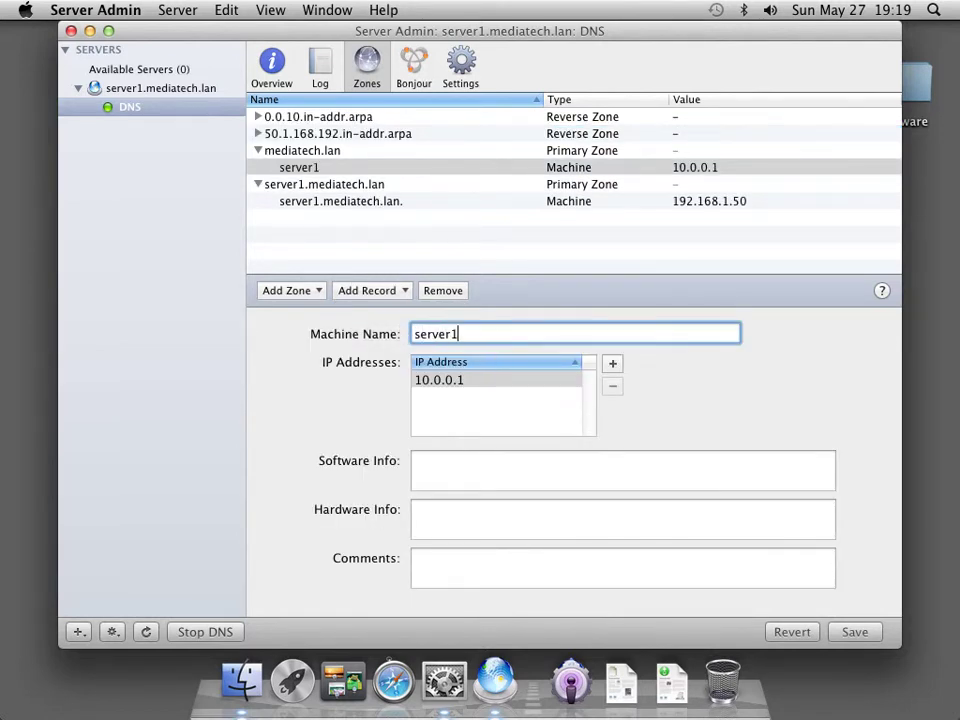
type(".mediatec")
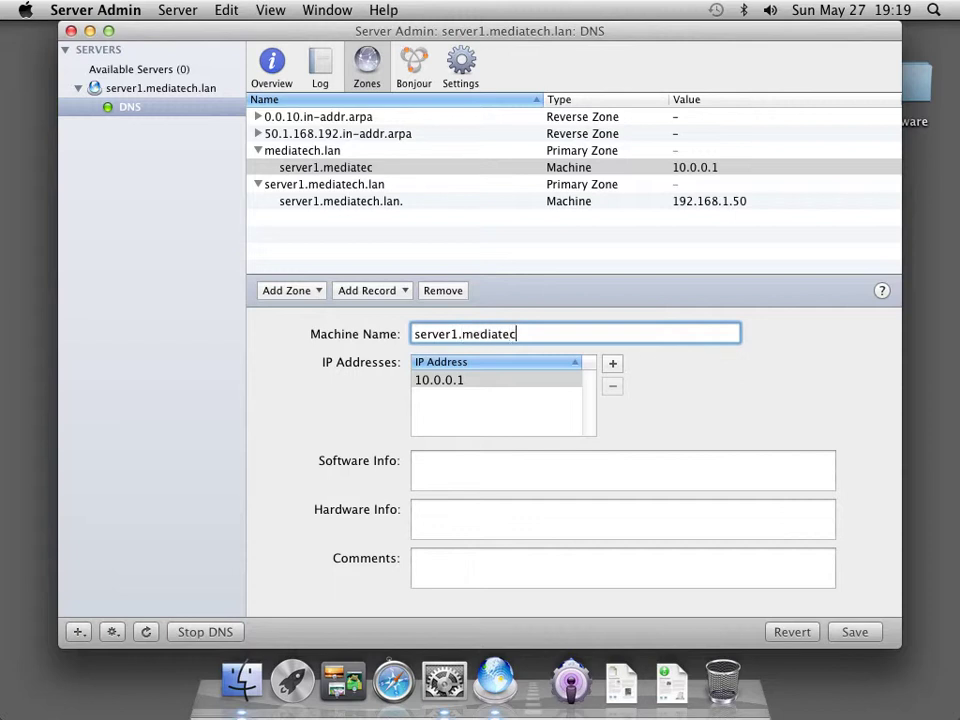
type("h.lan")
key("Tab")
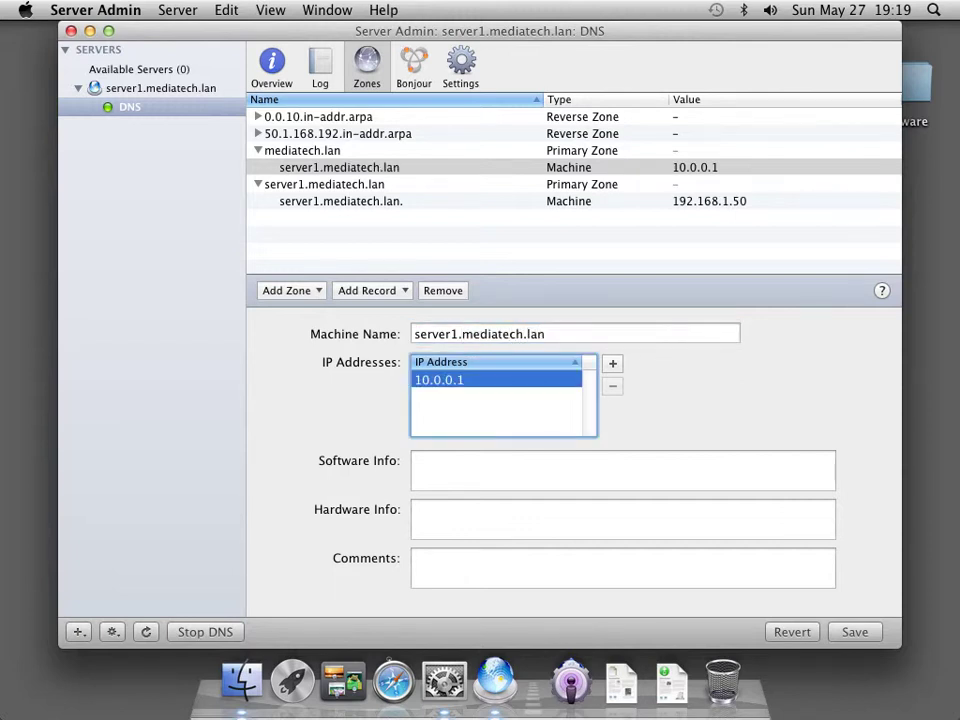
double_click(465, 386)
type("192")
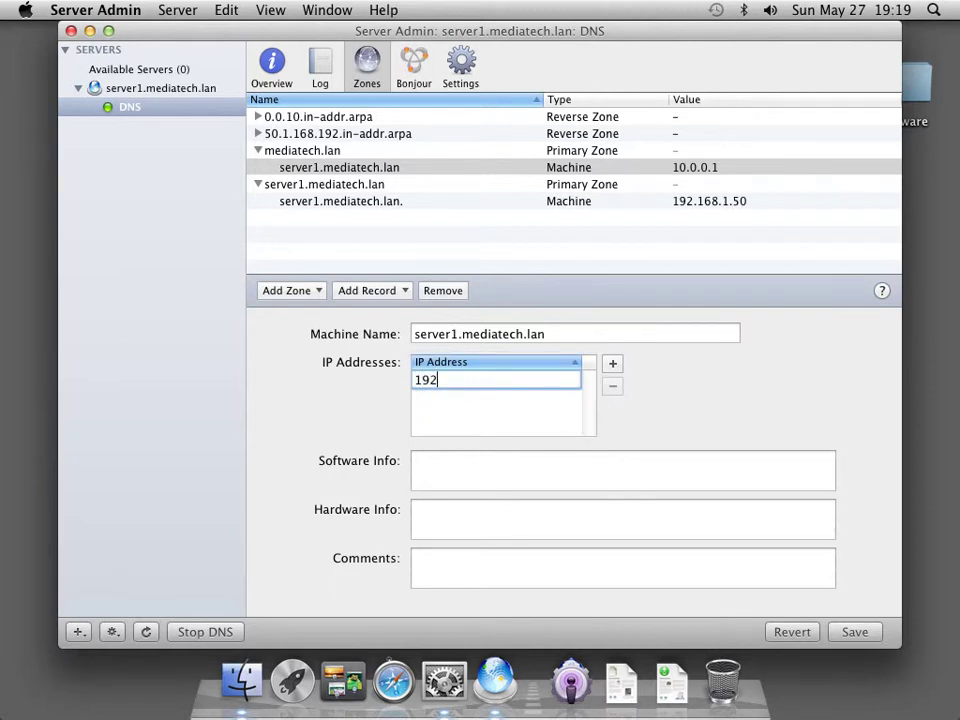
type(".168.1.50")
left_click(850, 634)
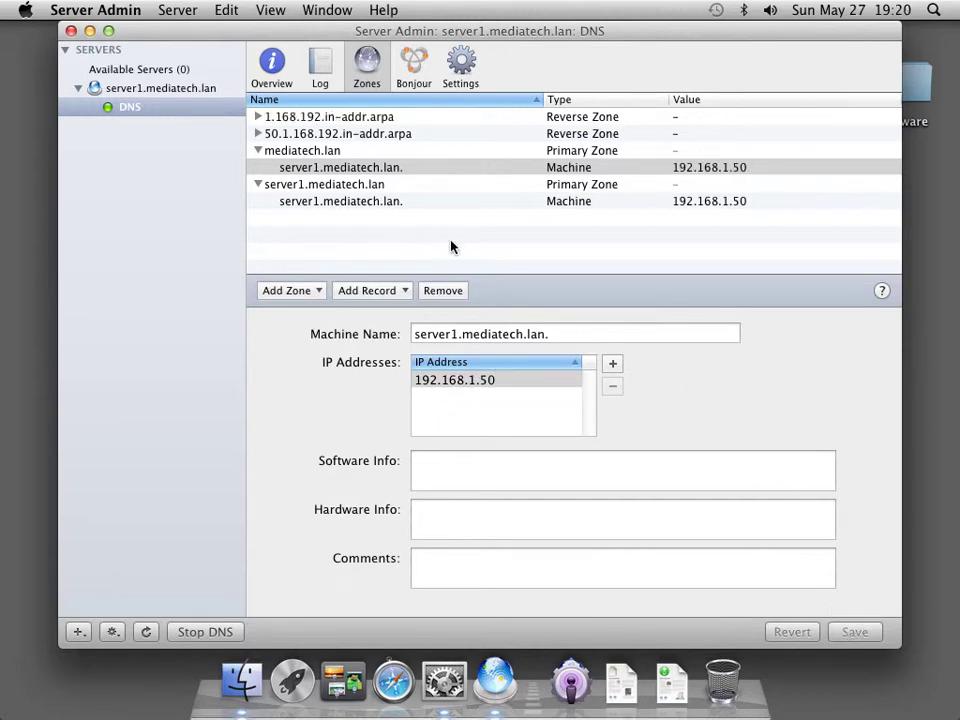
left_click(298, 152)
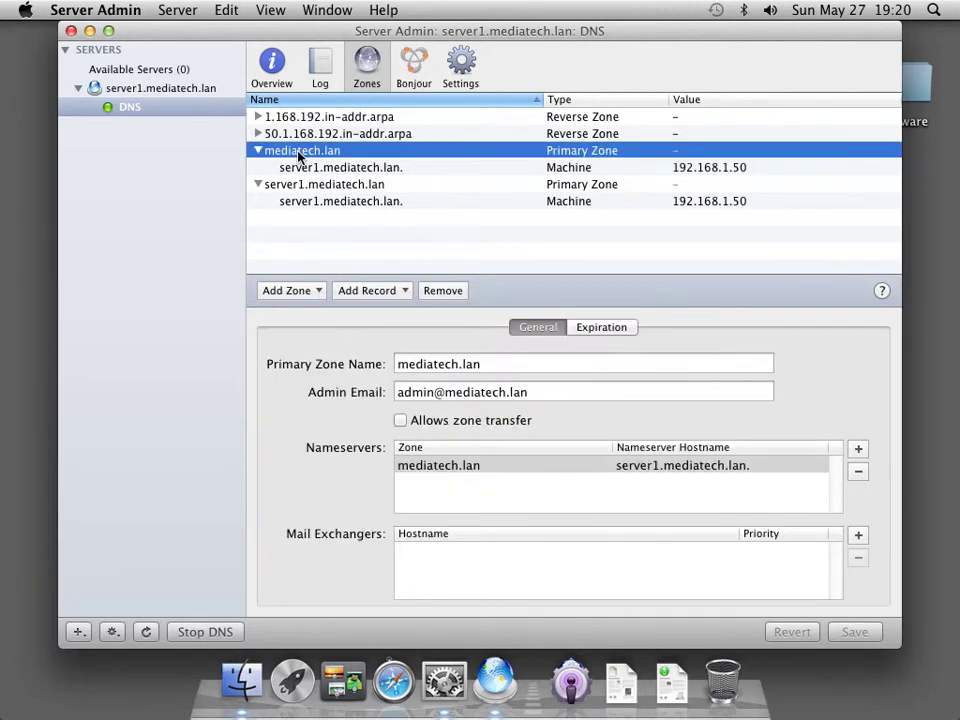
left_click(298, 168)
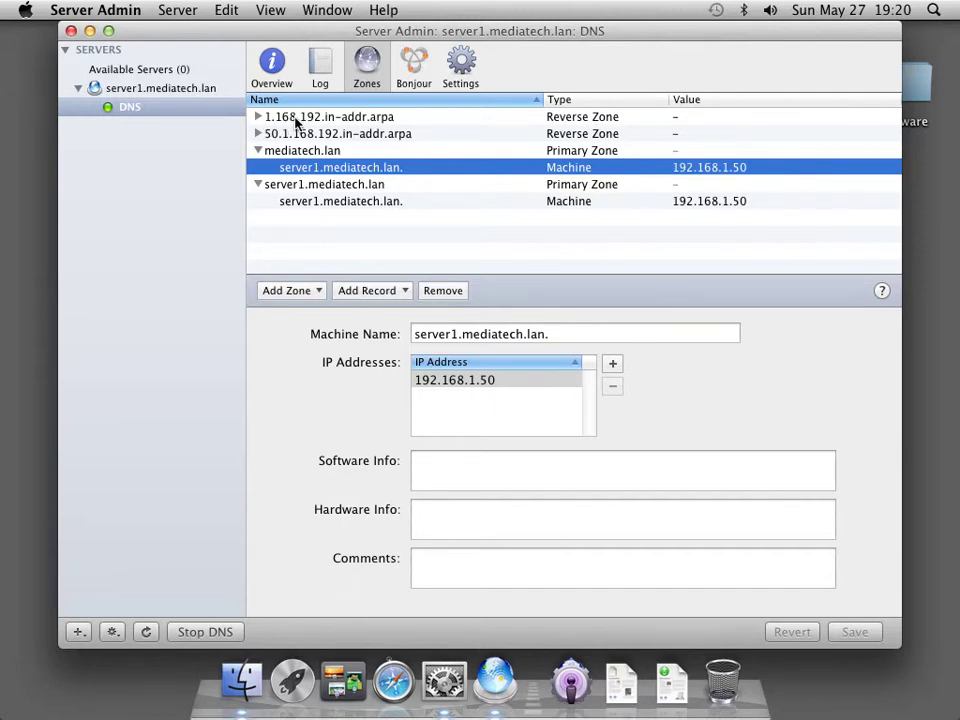
left_click(284, 134)
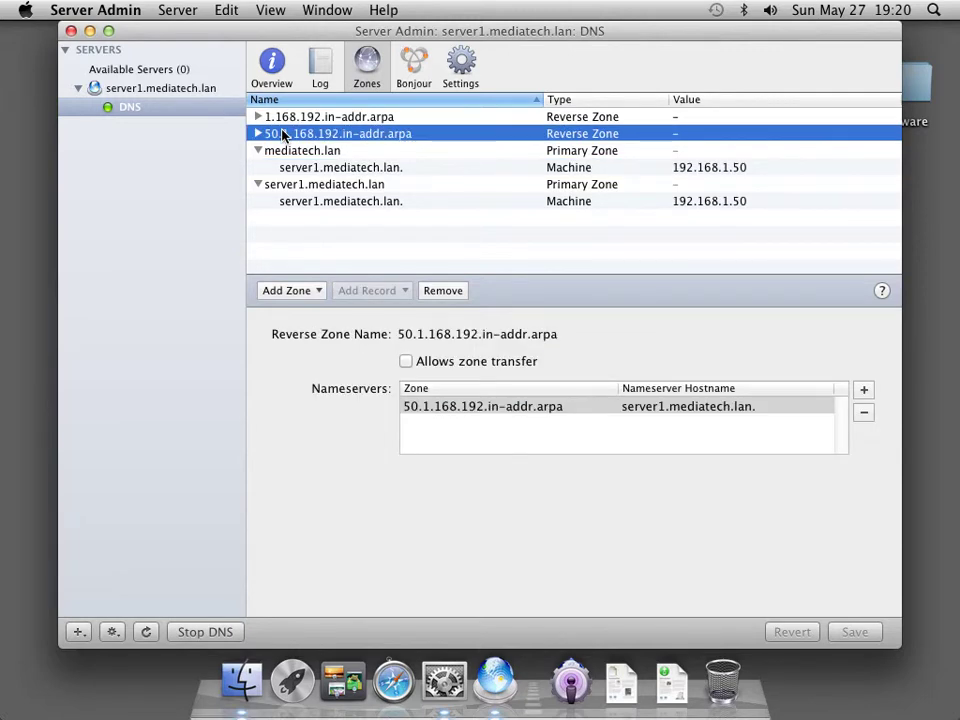
Delete the old 50.1.168.192.in-addr.arpa and server1.mediatech.lan zones
left_click(437, 293)
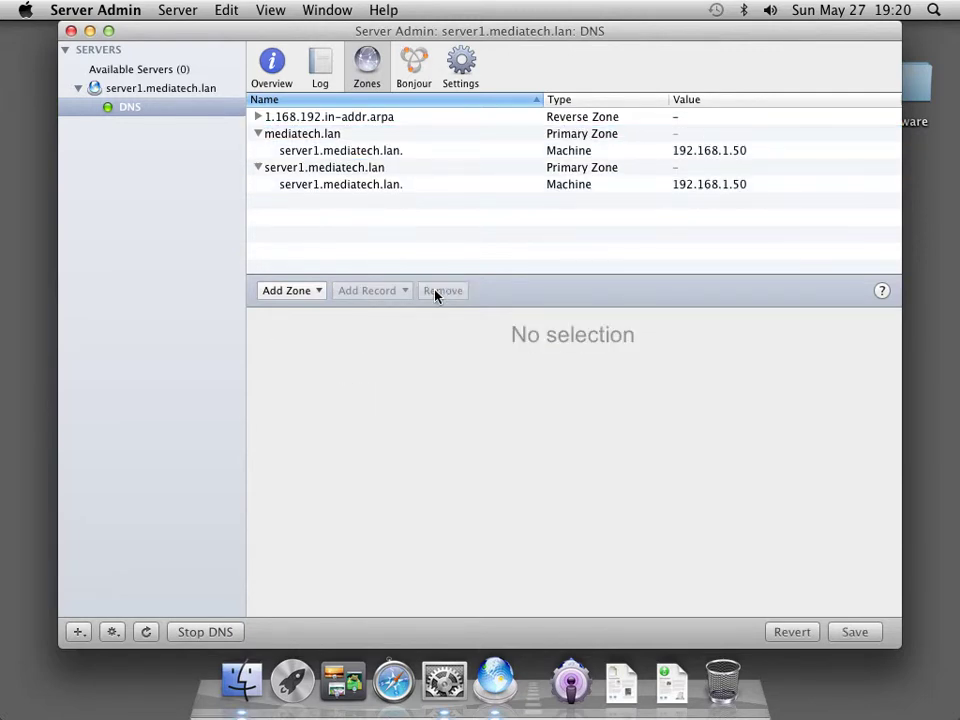
left_click(315, 168)
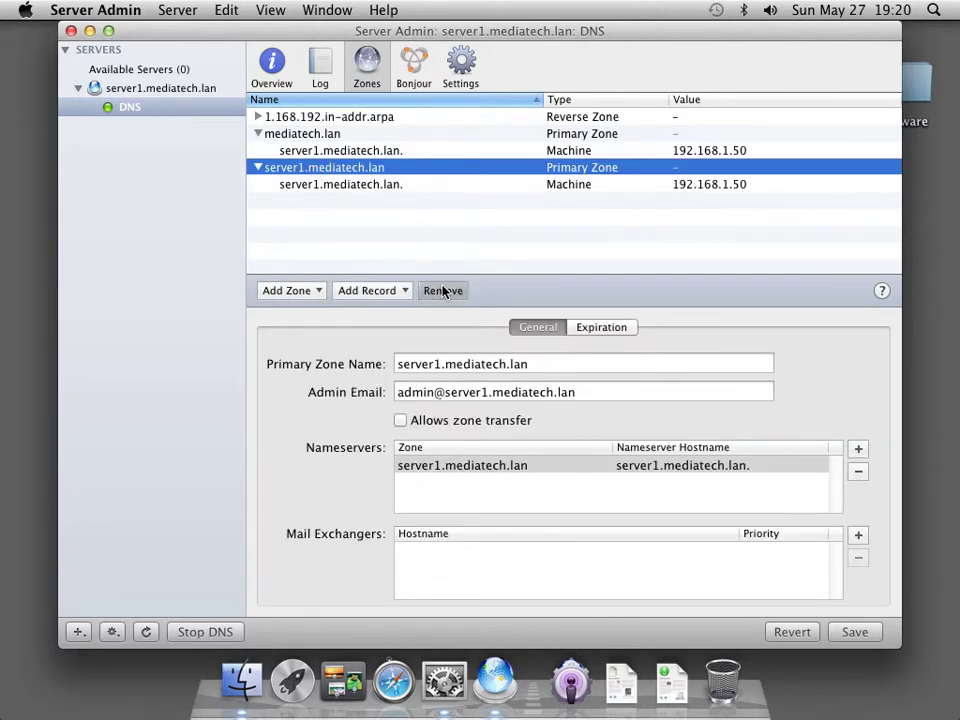
left_click(443, 290)
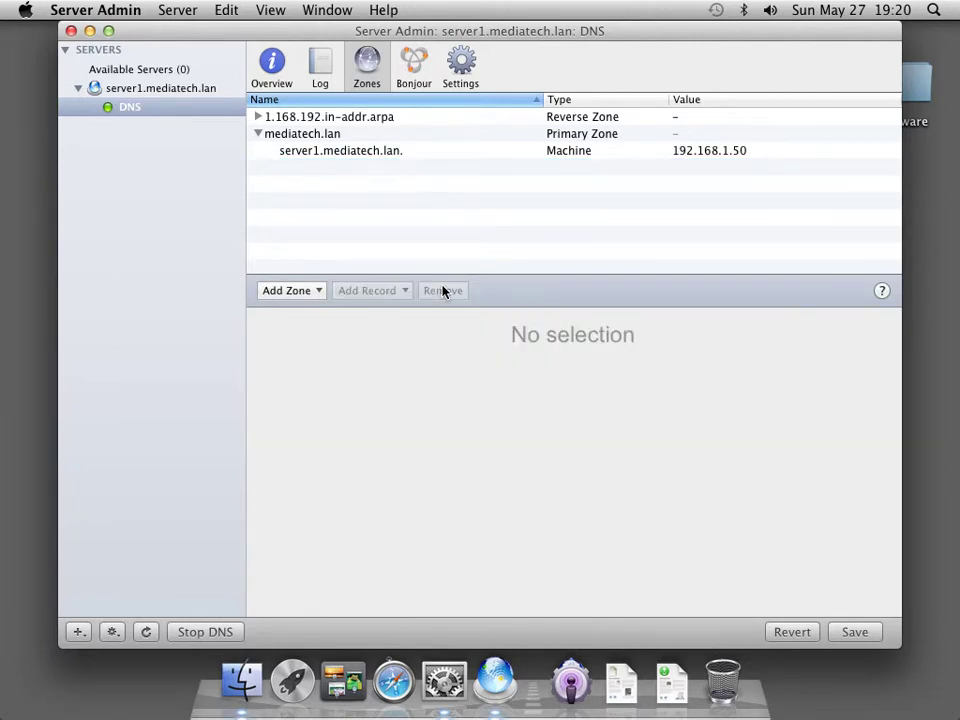
Check the 192.168.1.50 reverse mapping and mediatech.lan settings, then save the DNS zones
left_click(257, 121)
left_click(290, 134)
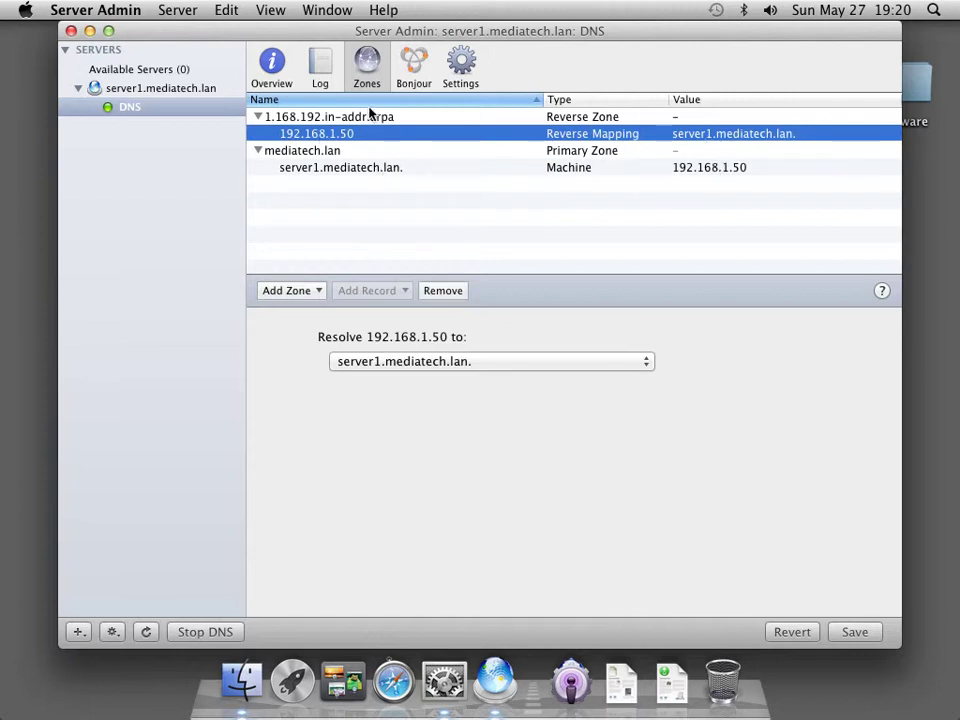
left_click(318, 150)
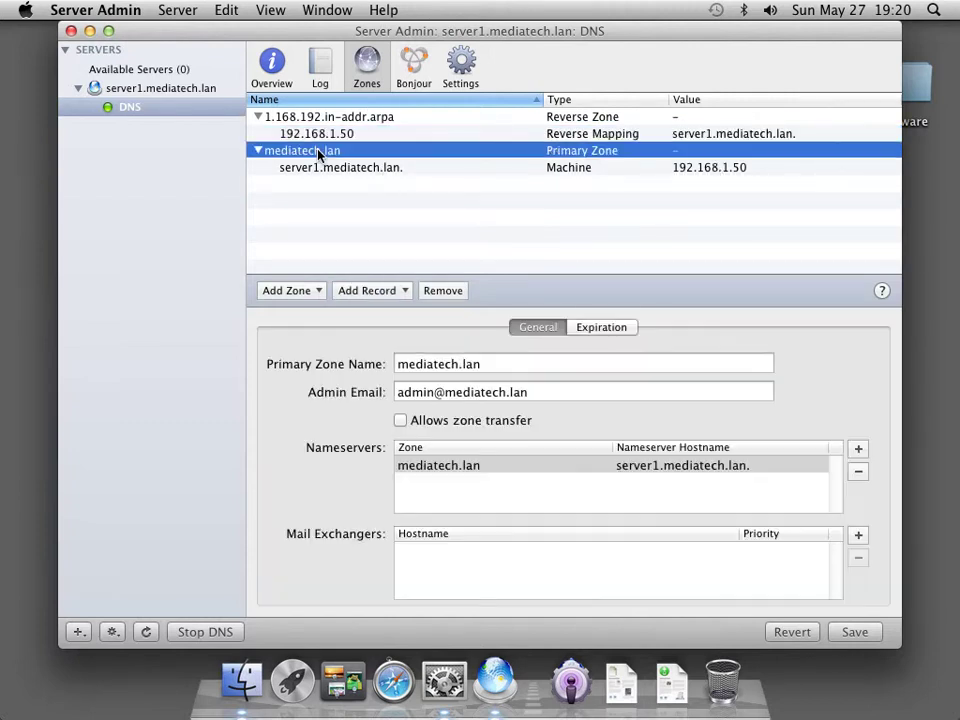
left_click(322, 118)
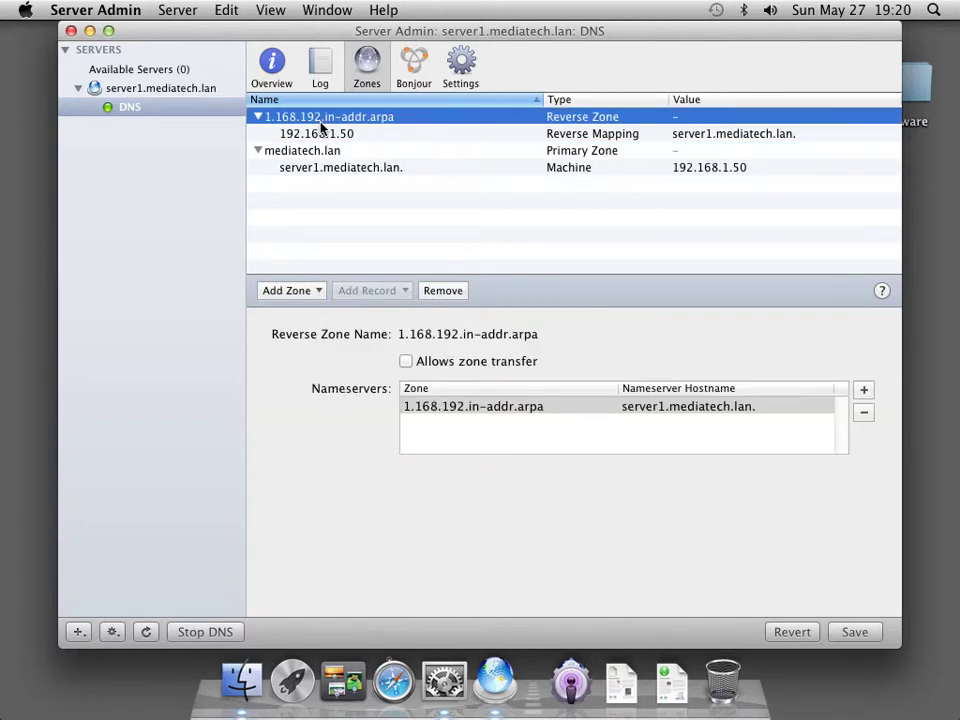
left_click(845, 631)
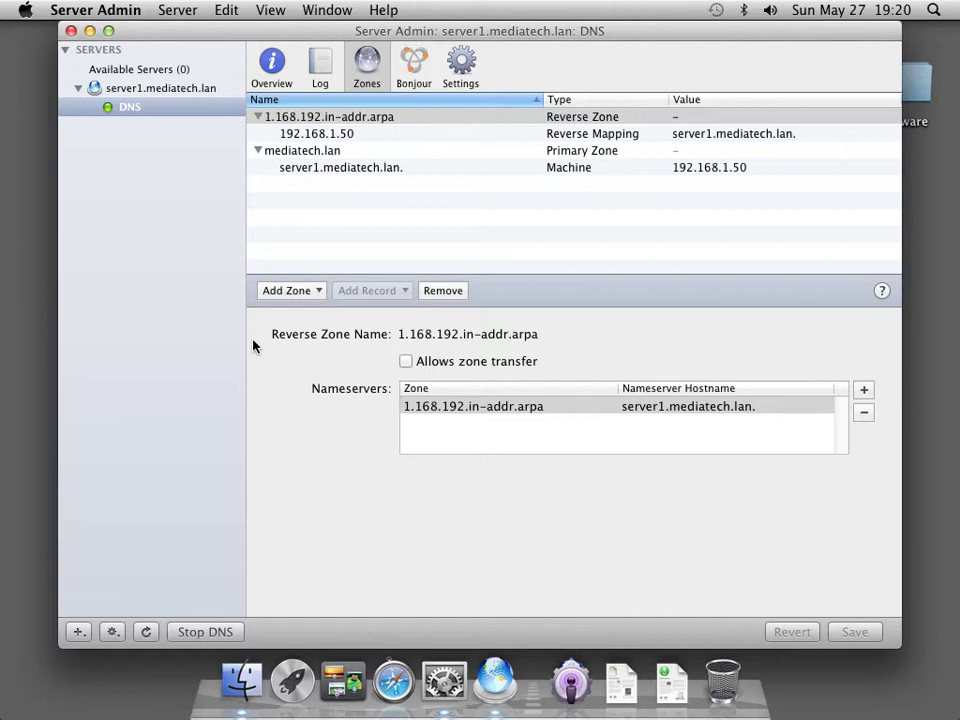
left_click(92, 11)
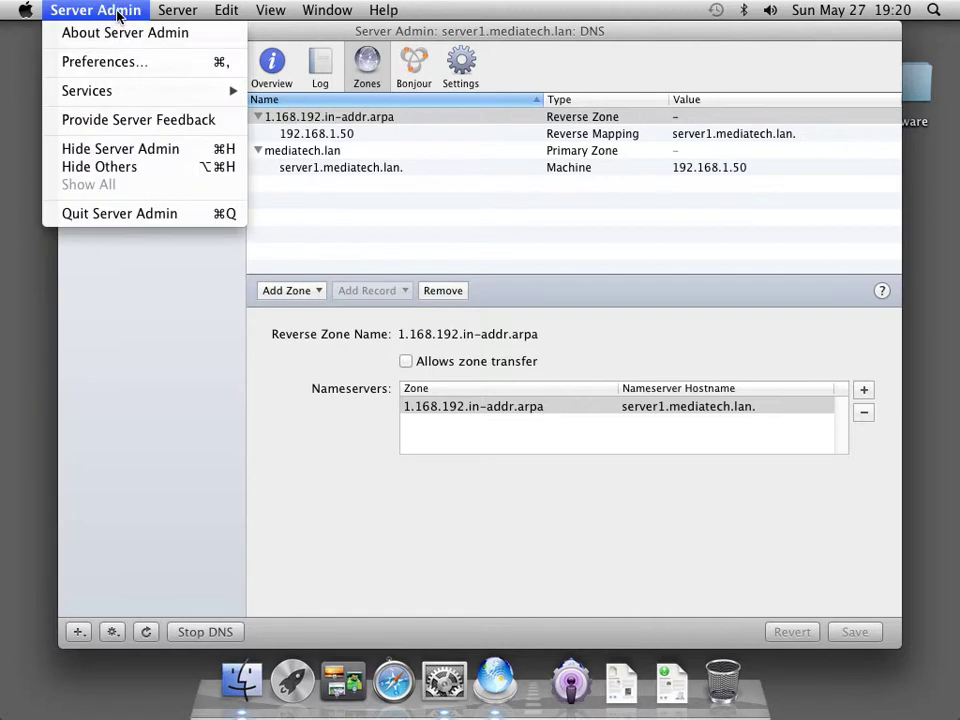
Quit Server Admin and make 192.168.1.50 the only Ethernet DNS server, removing 192.168.1.20
left_click(120, 214)
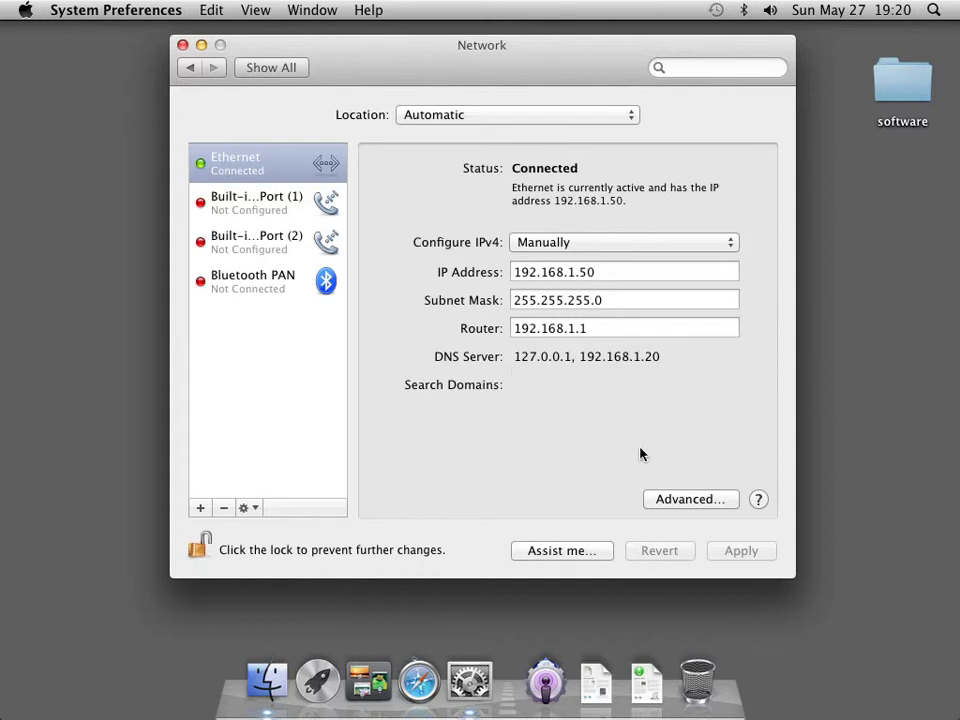
left_click(669, 499)
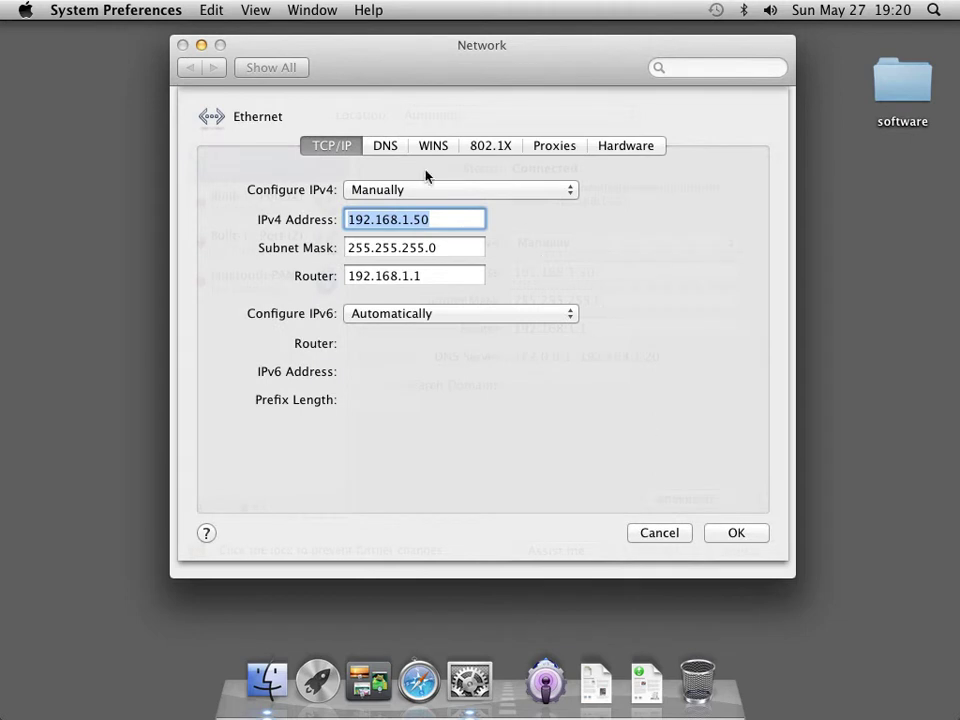
left_click(383, 146)
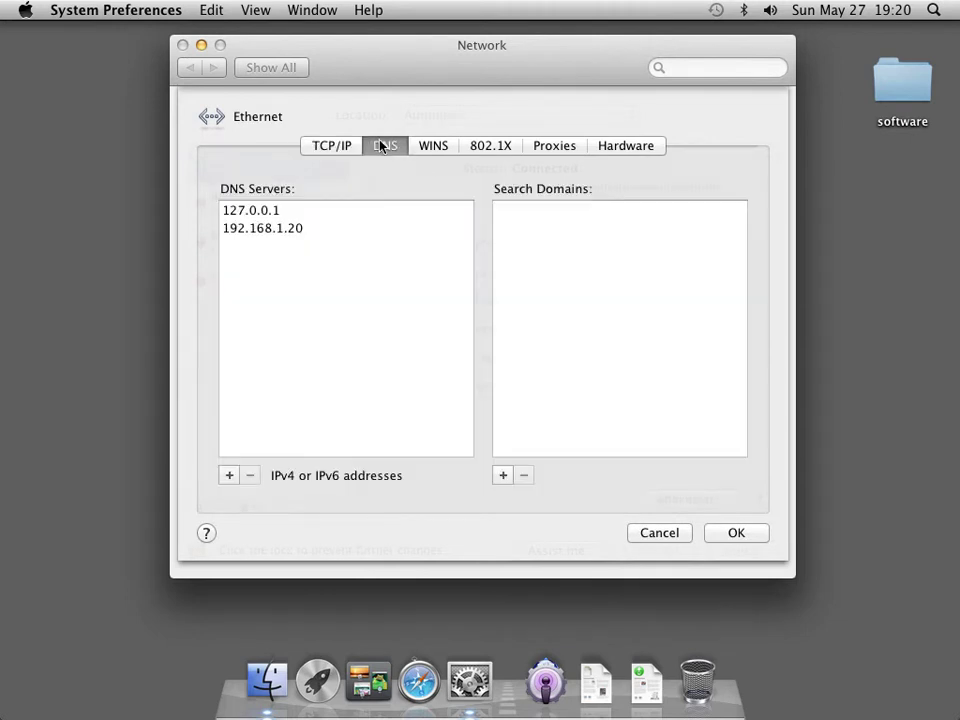
left_click(281, 227)
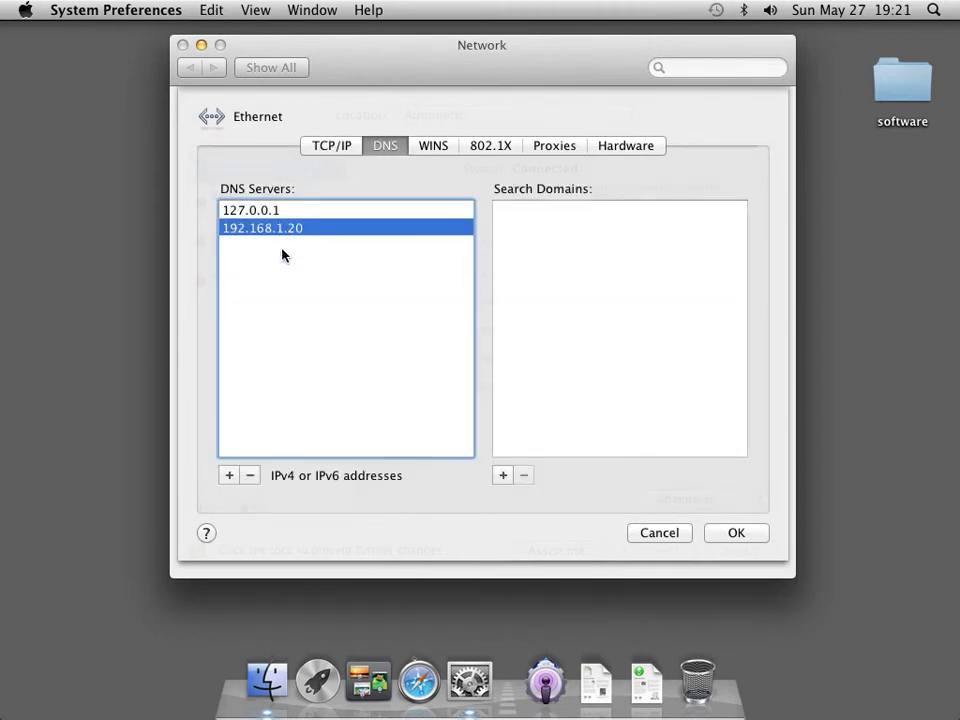
left_click(251, 476)
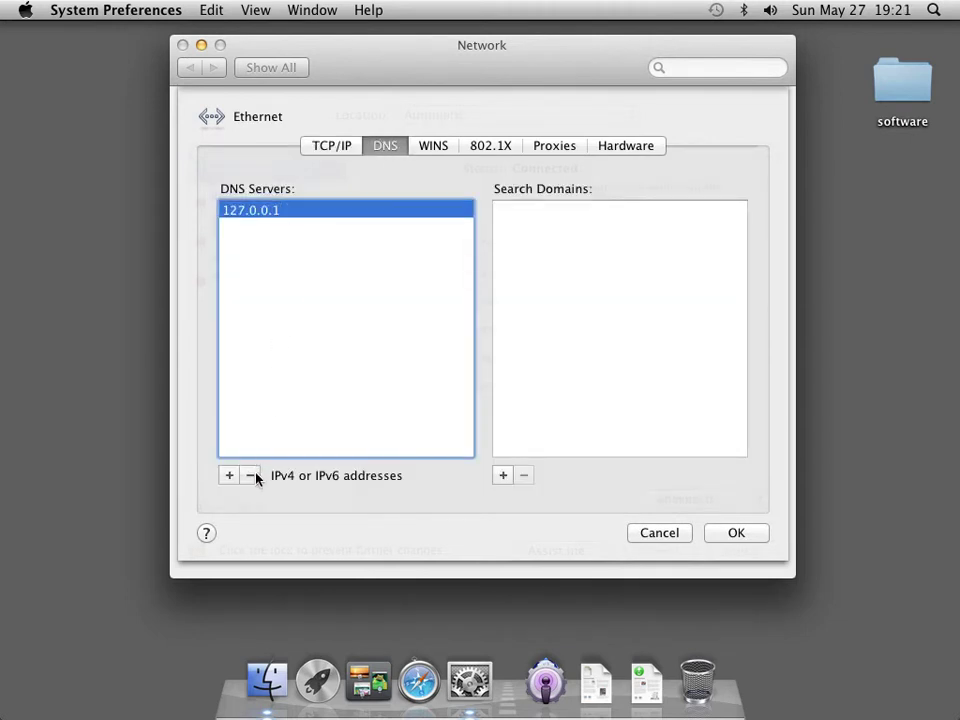
double_click(279, 210)
type("2.1")
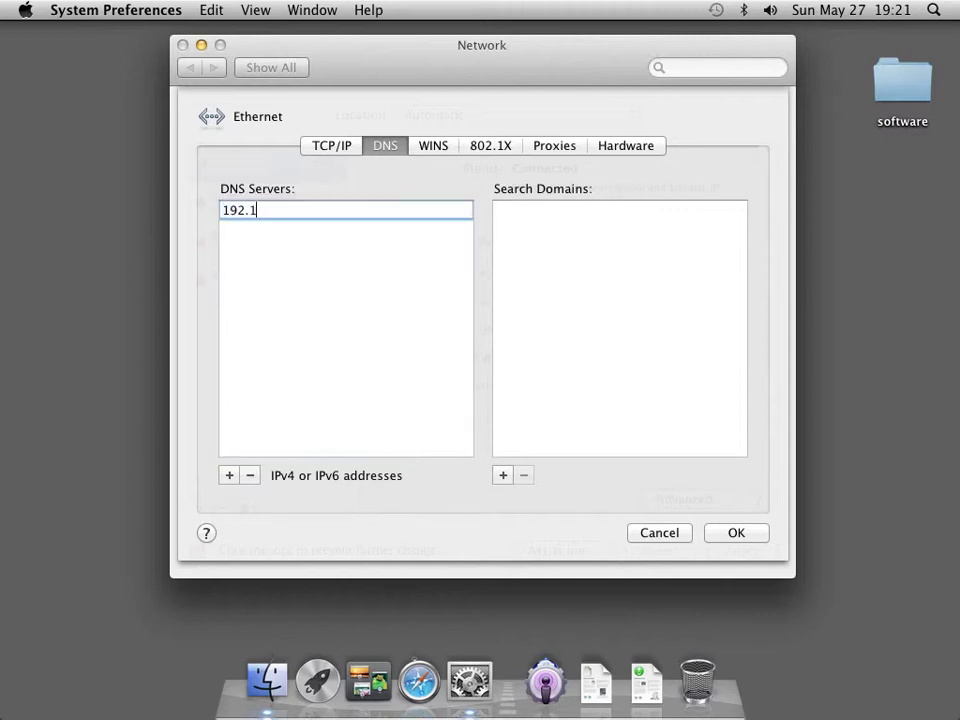
type("68.1.50")
key("Return")
Add search domain mediatech.lan, apply the network settings, and close System Preferences
left_click(502, 475)
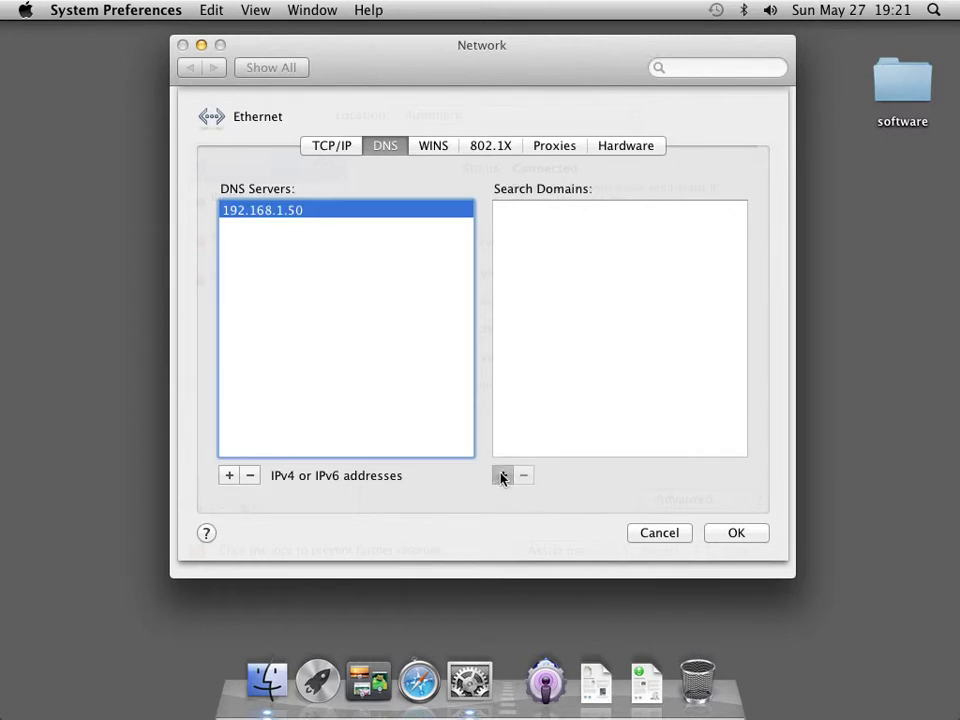
type("mediatech.lan")
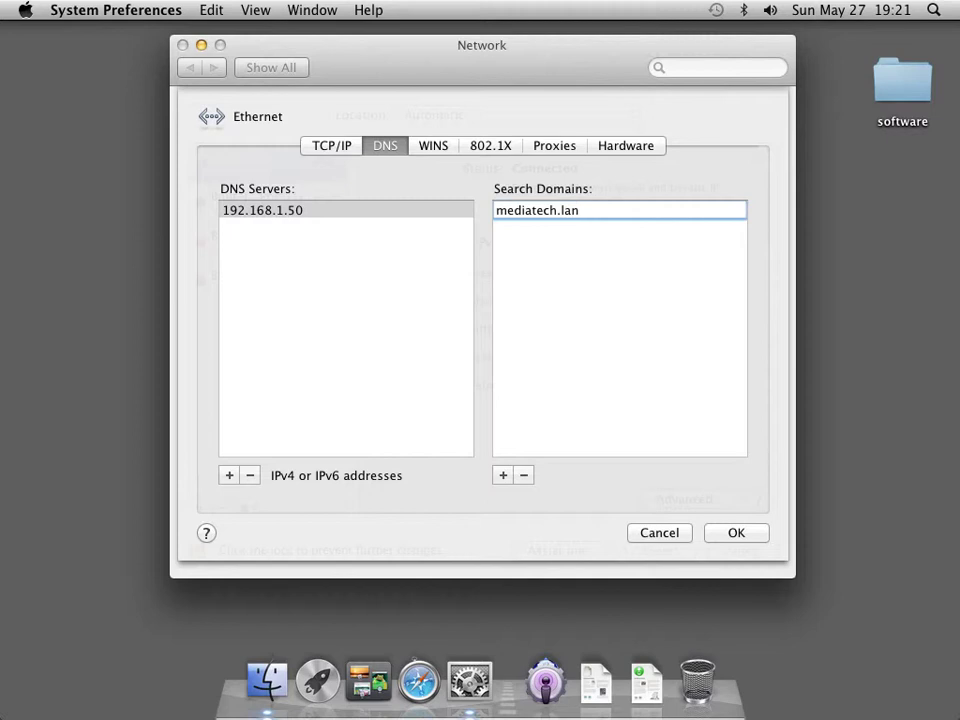
left_click(745, 538)
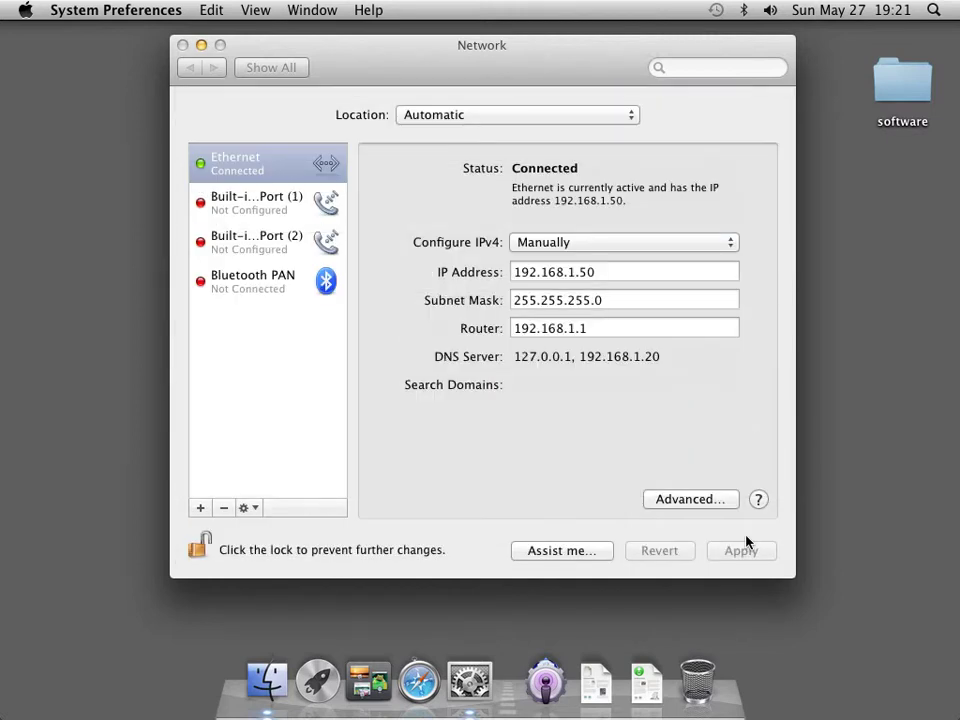
left_click(739, 553)
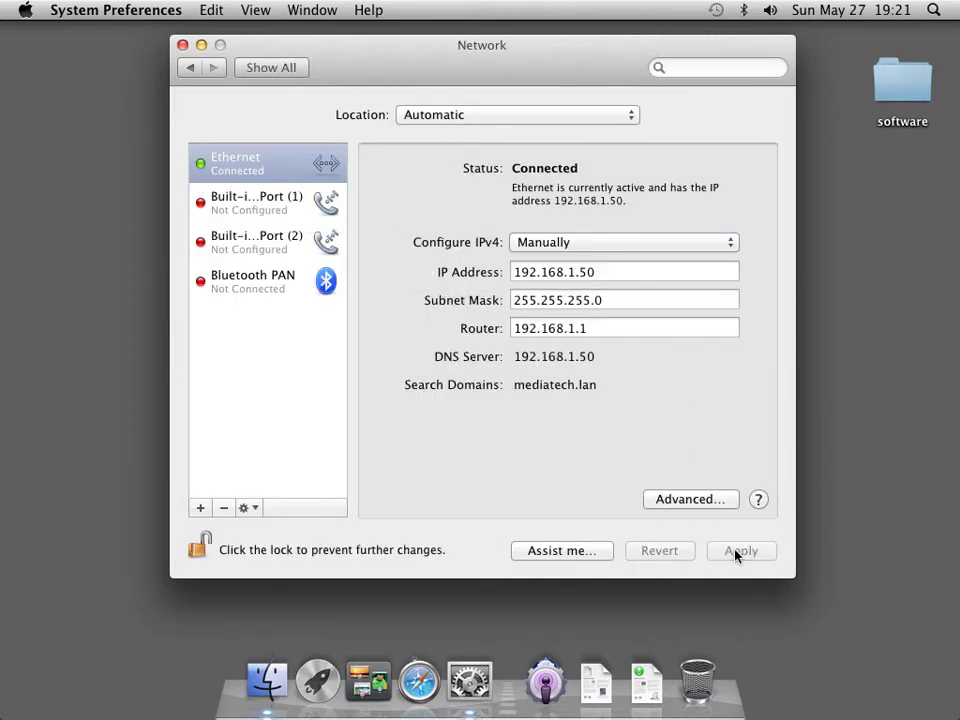
left_click(183, 45)
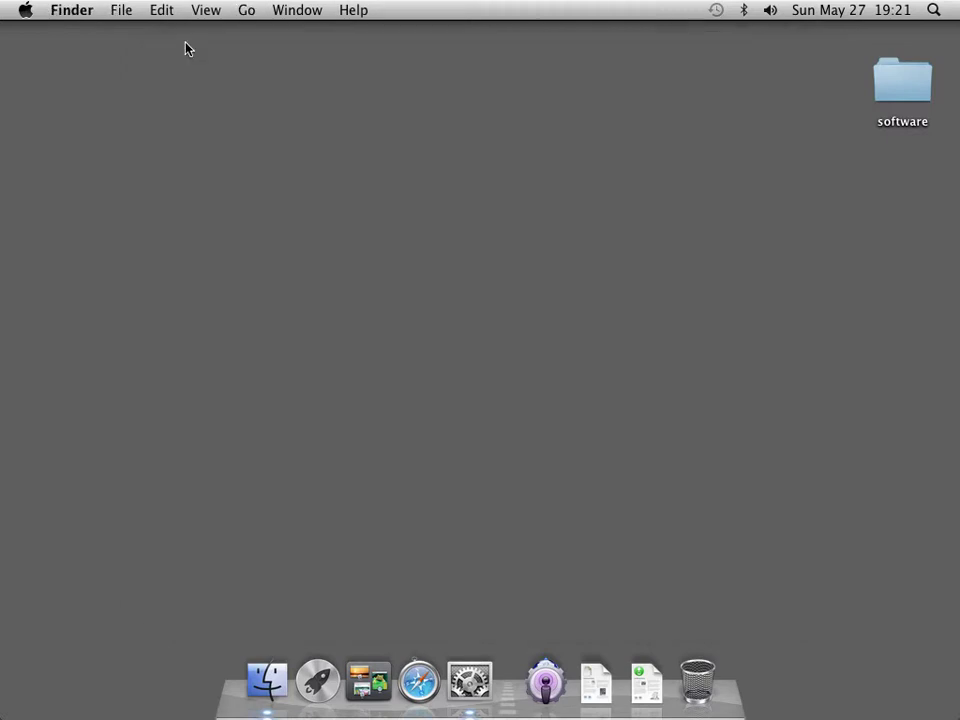
left_click(545, 682)
left_click(489, 441)
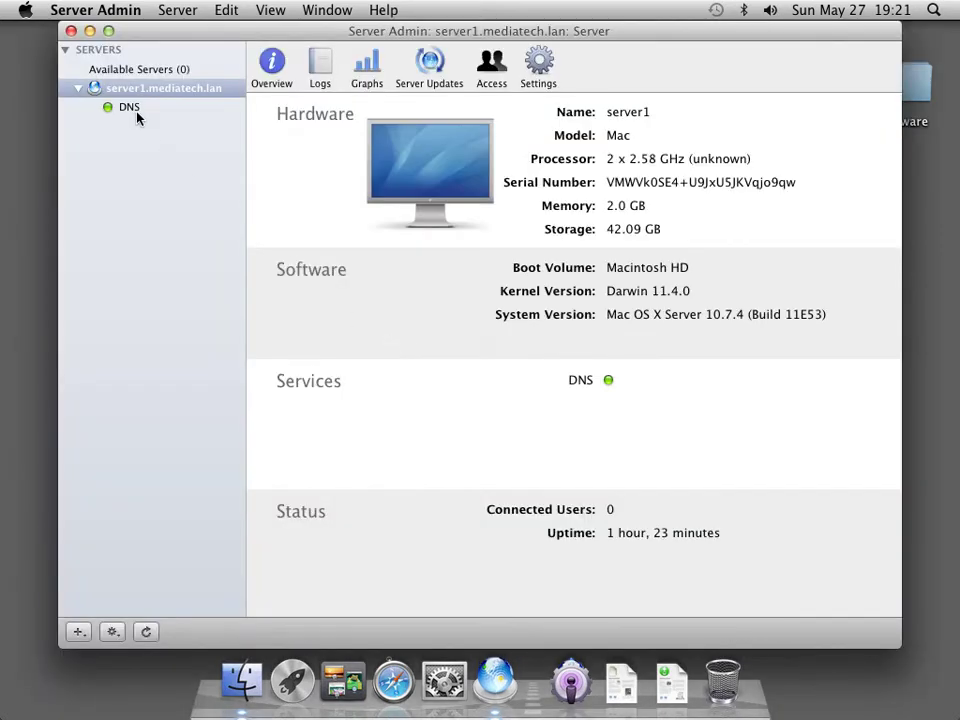
left_click(134, 110)
left_click(459, 72)
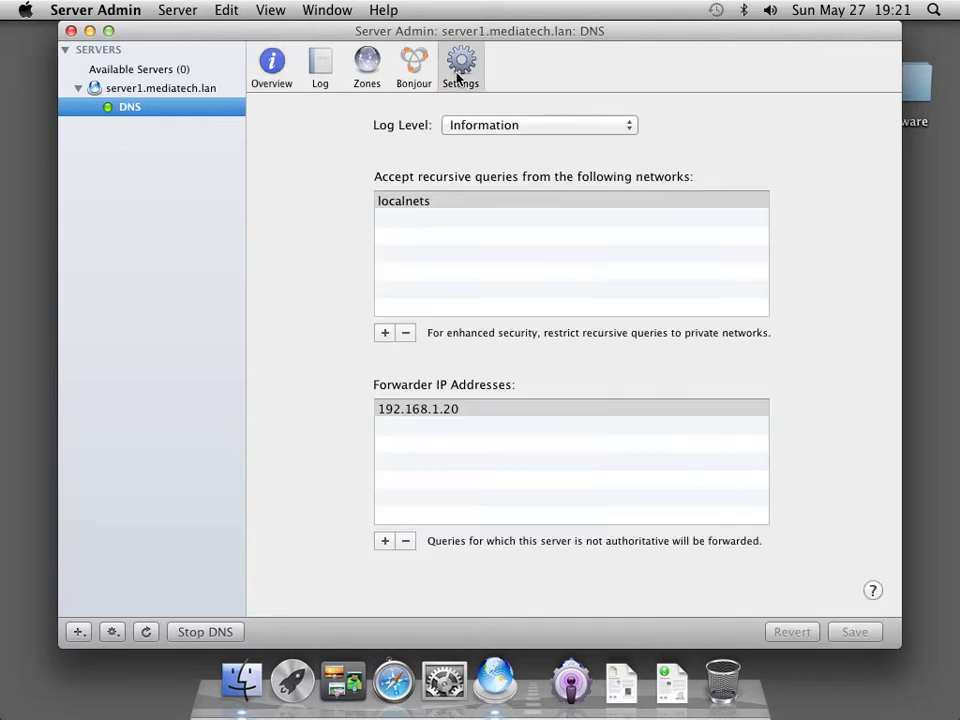
left_click(465, 413)
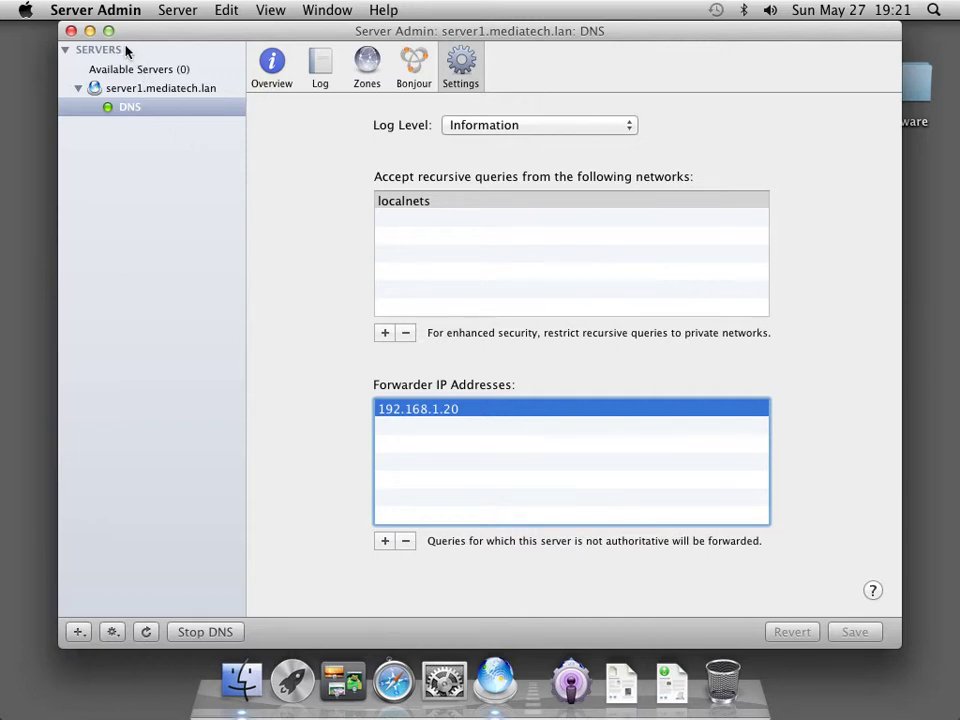
left_click(108, 14)
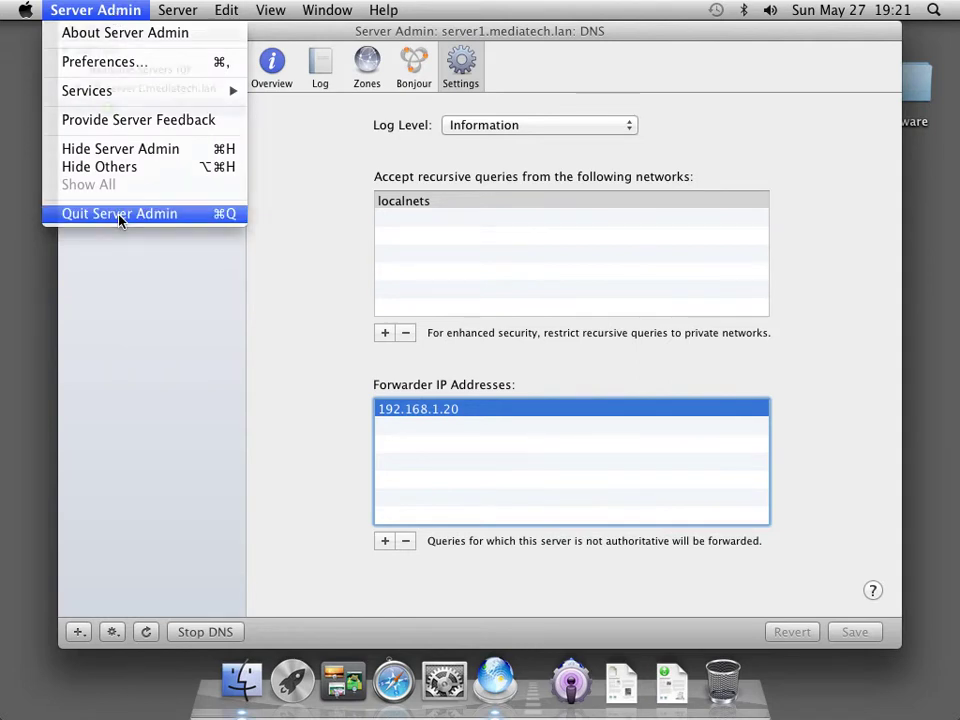
left_click(119, 214)
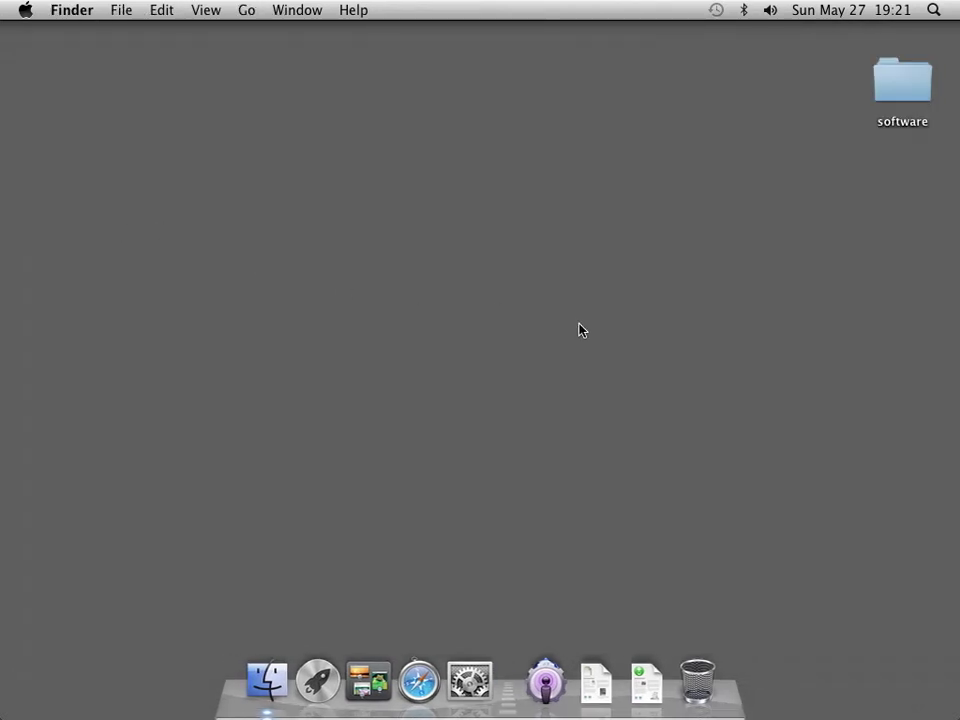
Launch Terminal from Spotlight
left_click(933, 10)
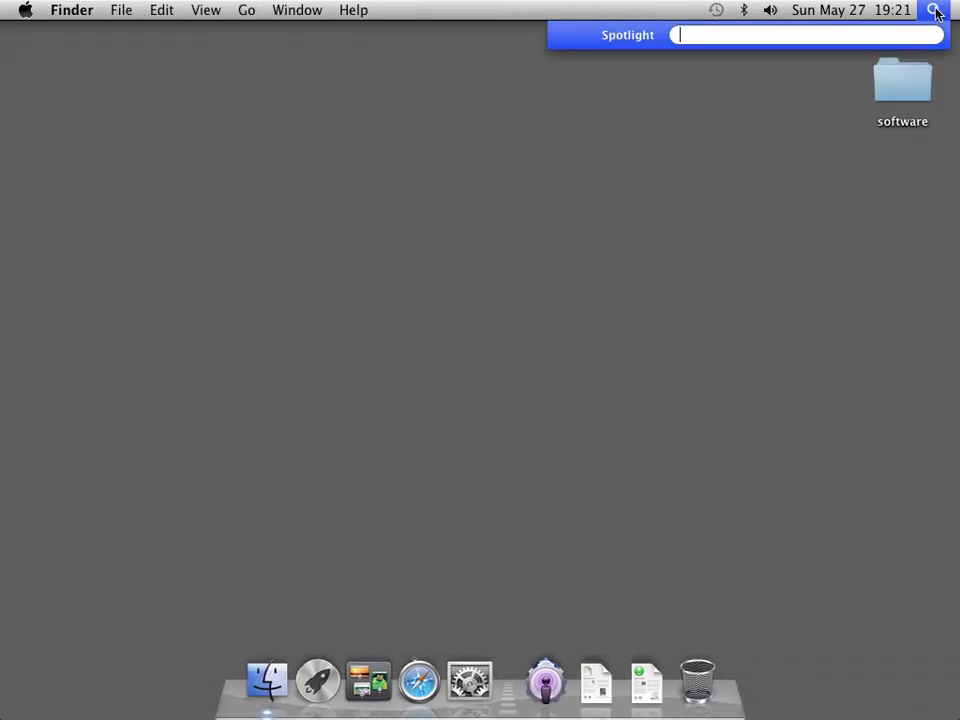
type("termian")
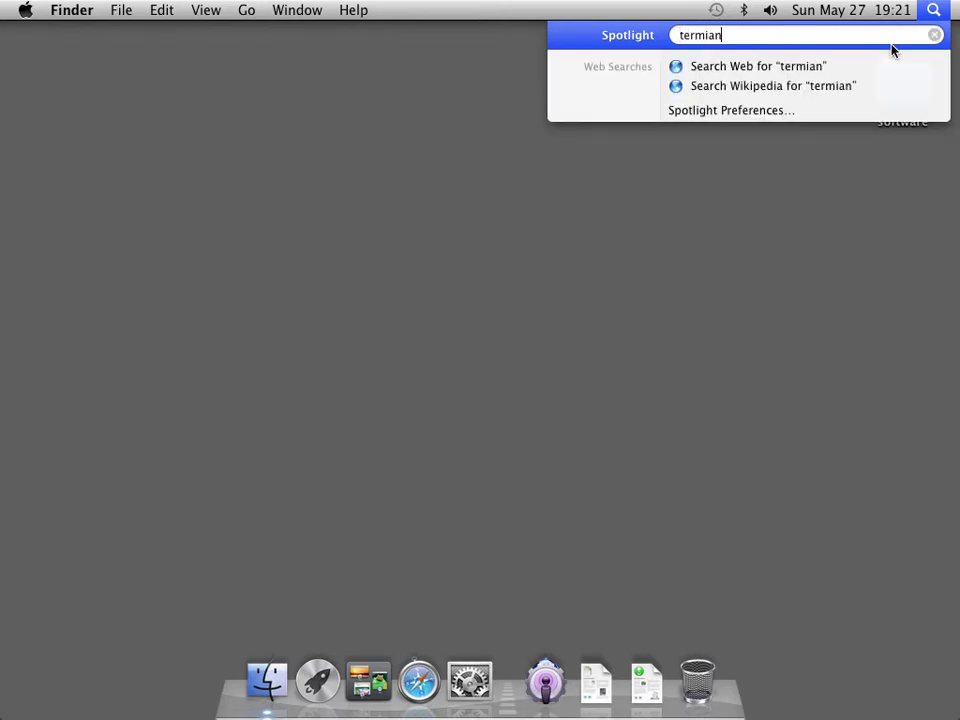
key("BackSpace")
key("BackSpace")
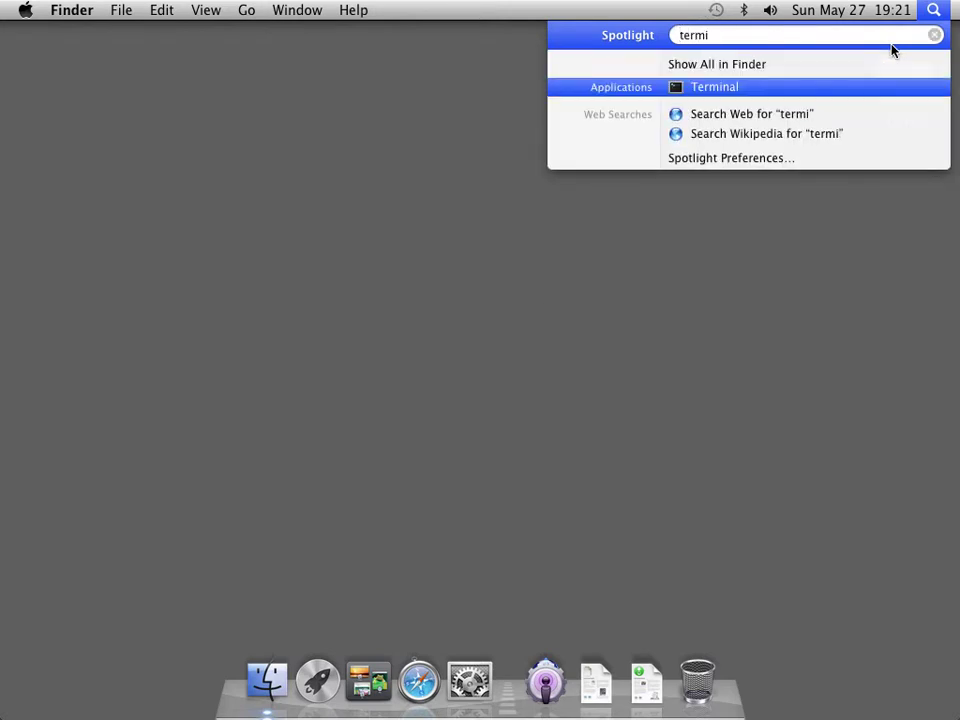
key("Return")
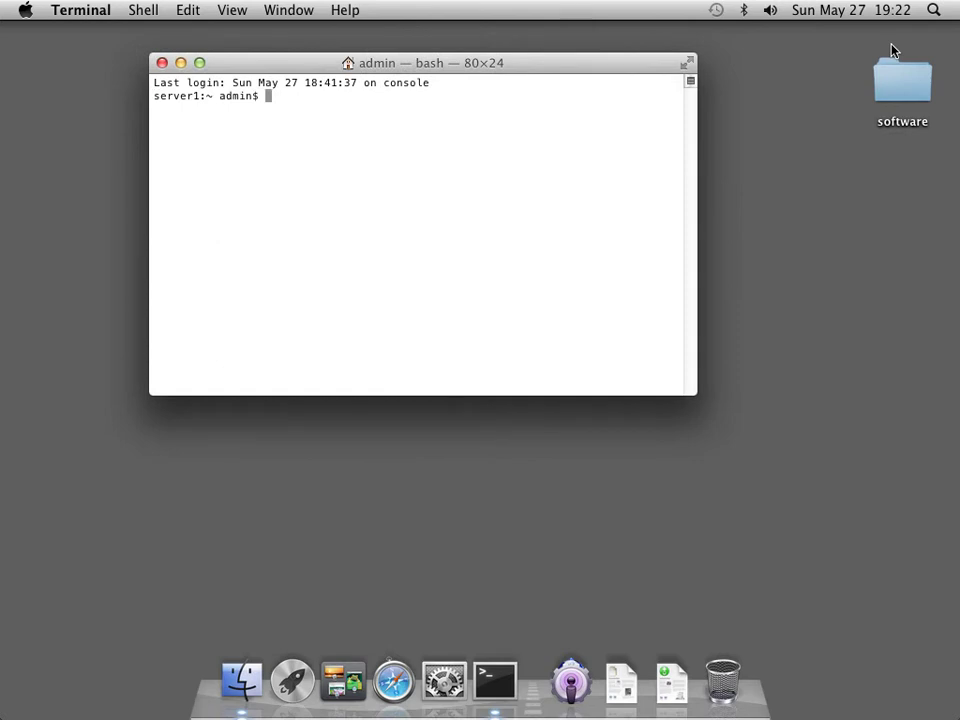
Run sudo changeip -checkhostname, confirming server1.mediatech.lan matches at 192.168.1.50, then quit Terminal
type("sudo changeip -")
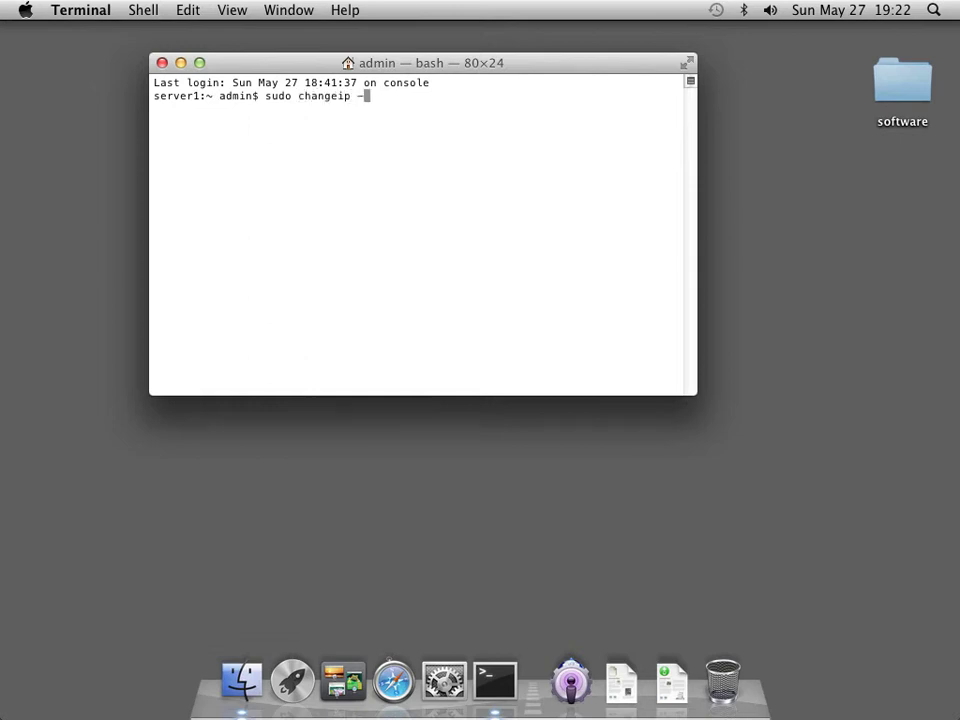
type("checkhostname")
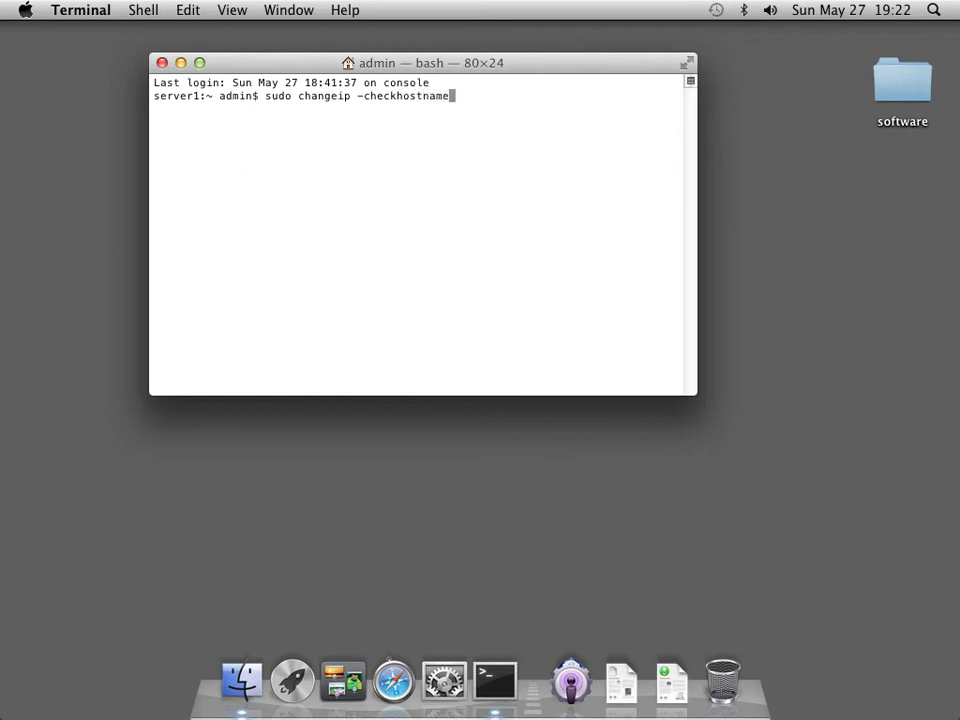
key("Return")
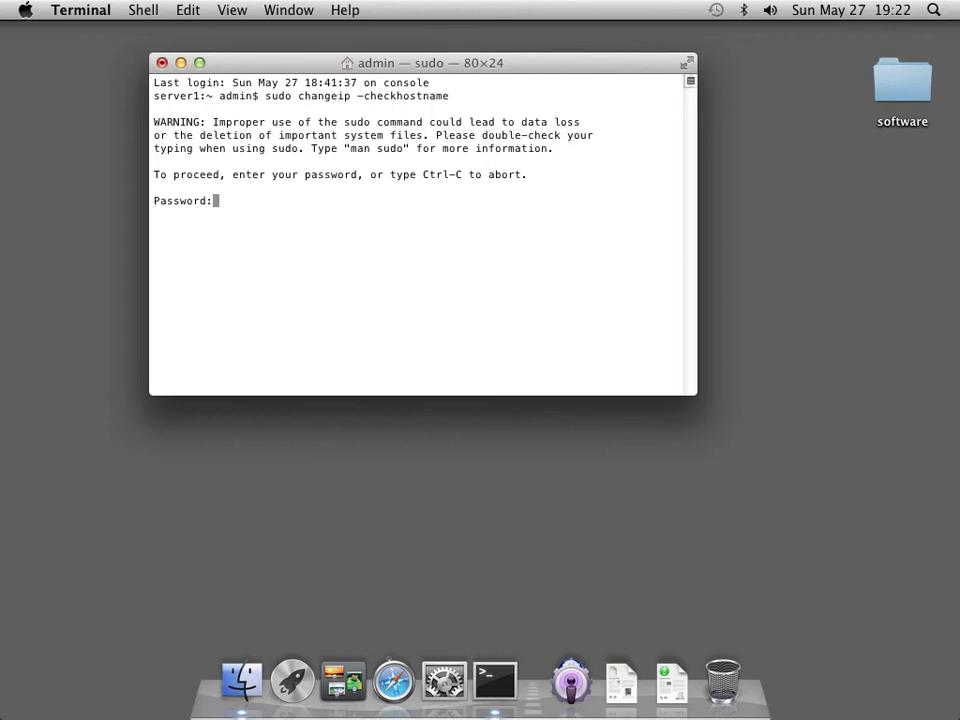
key("Return")
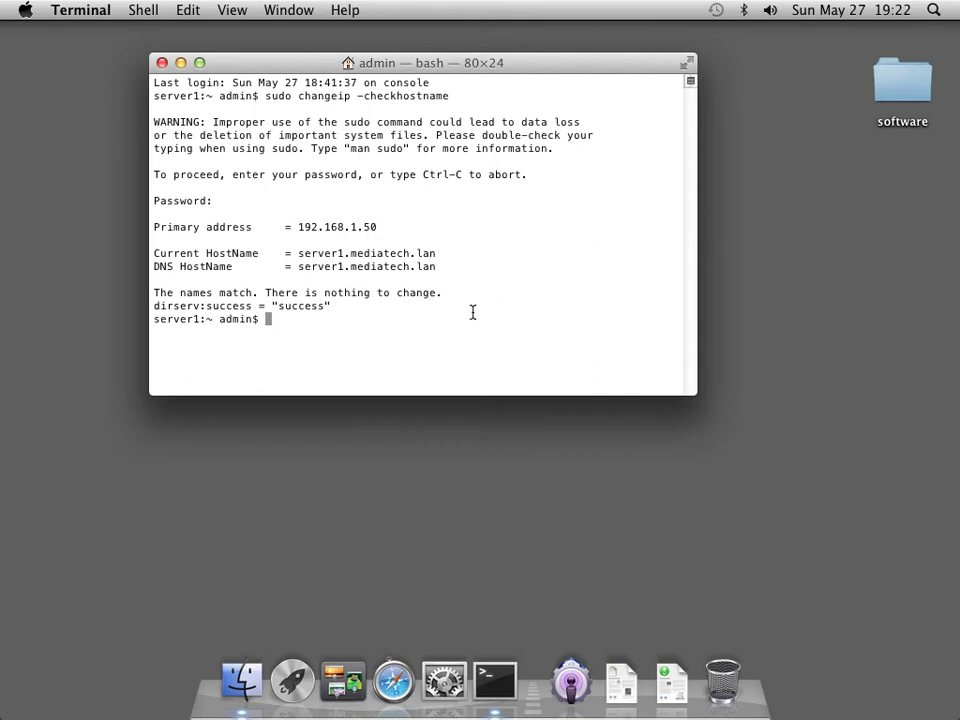
left_click_drag(379, 228, 298, 229)
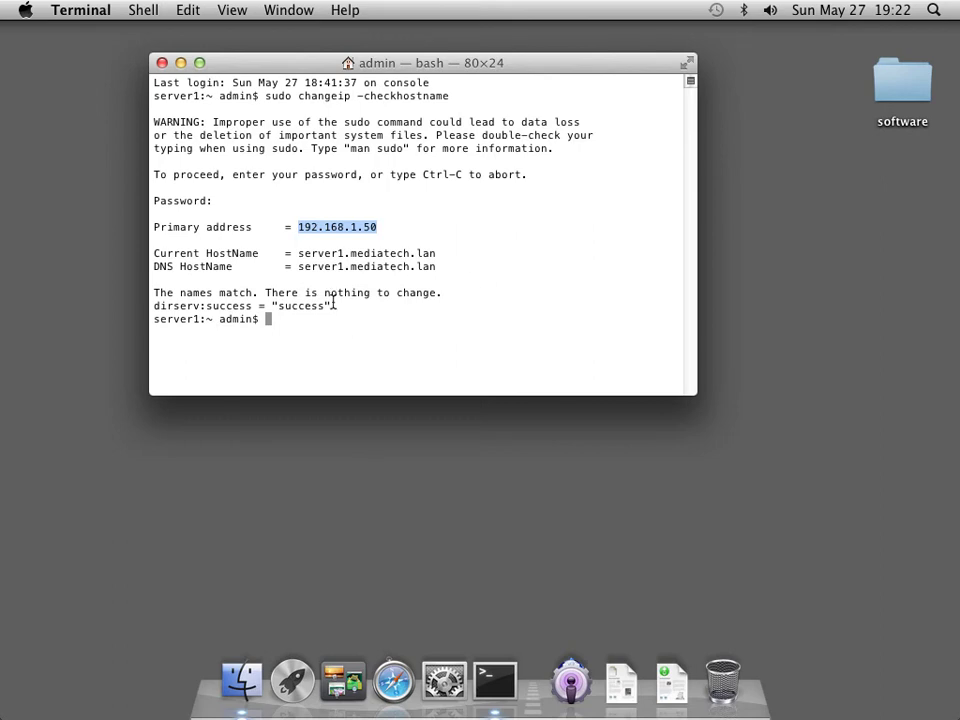
left_click(79, 11)
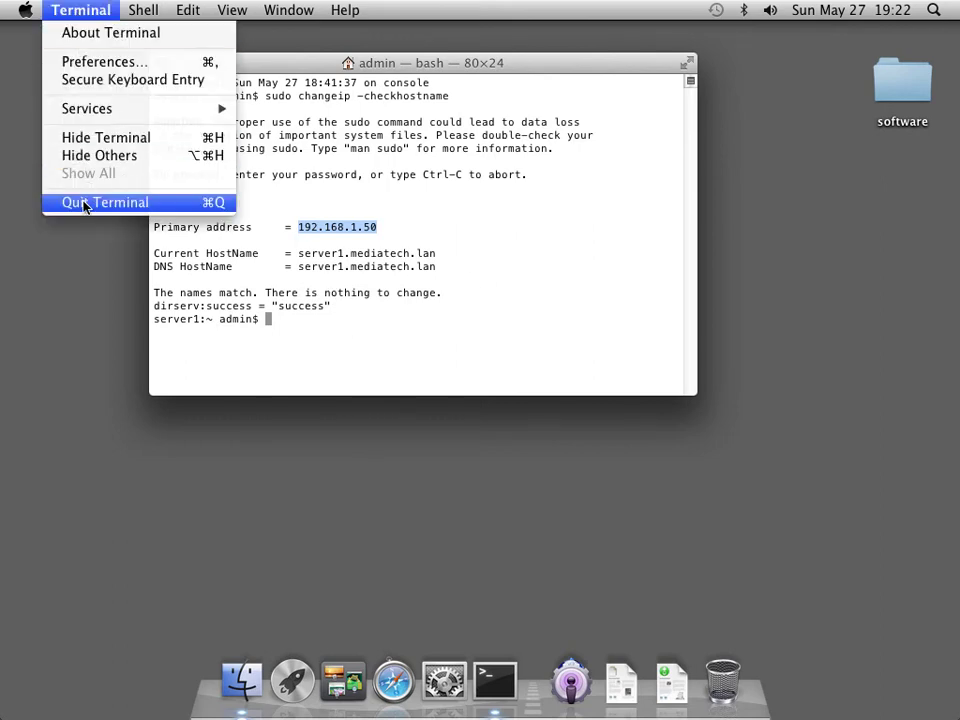
left_click(105, 204)
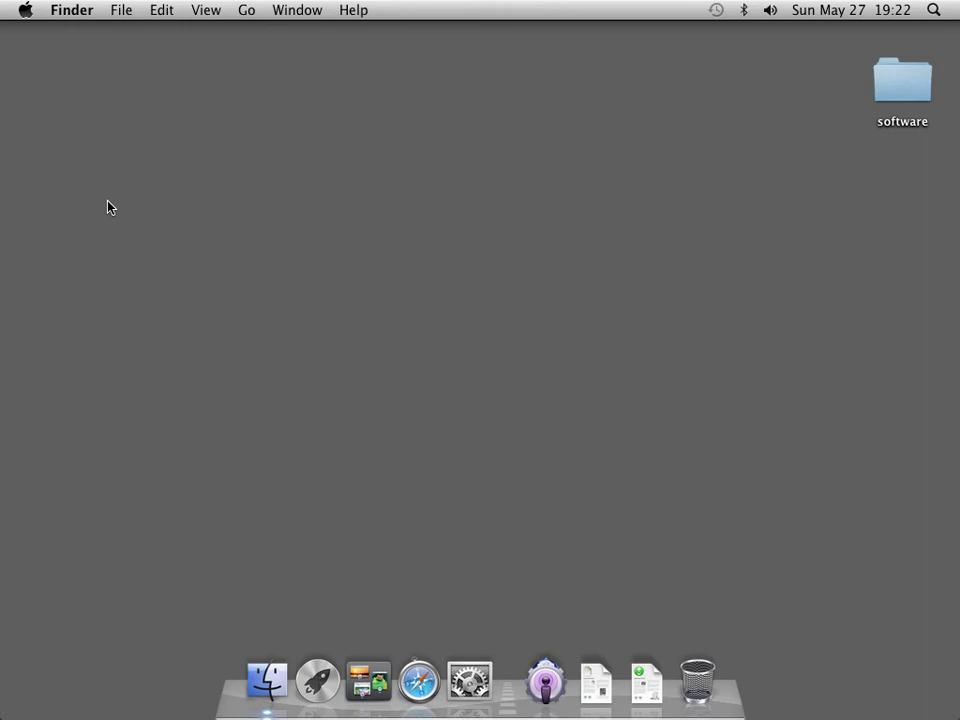